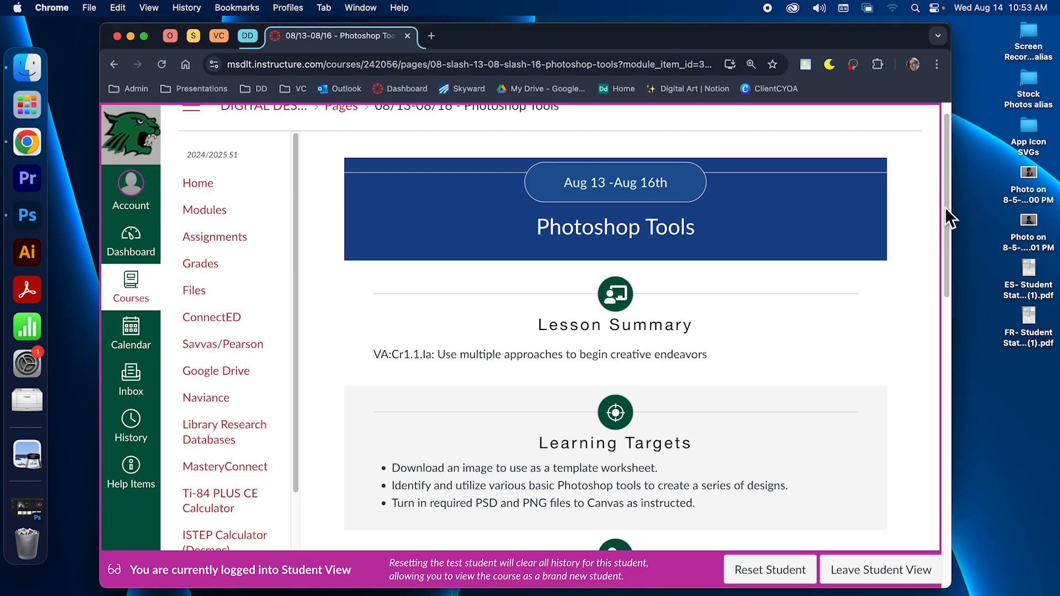
Scroll the lesson page and follow the Basic Photoshop Tools link under Assignments
{"action": "left_click_drag", "start_coordinate": [946, 209], "coordinate": [930, 307]}
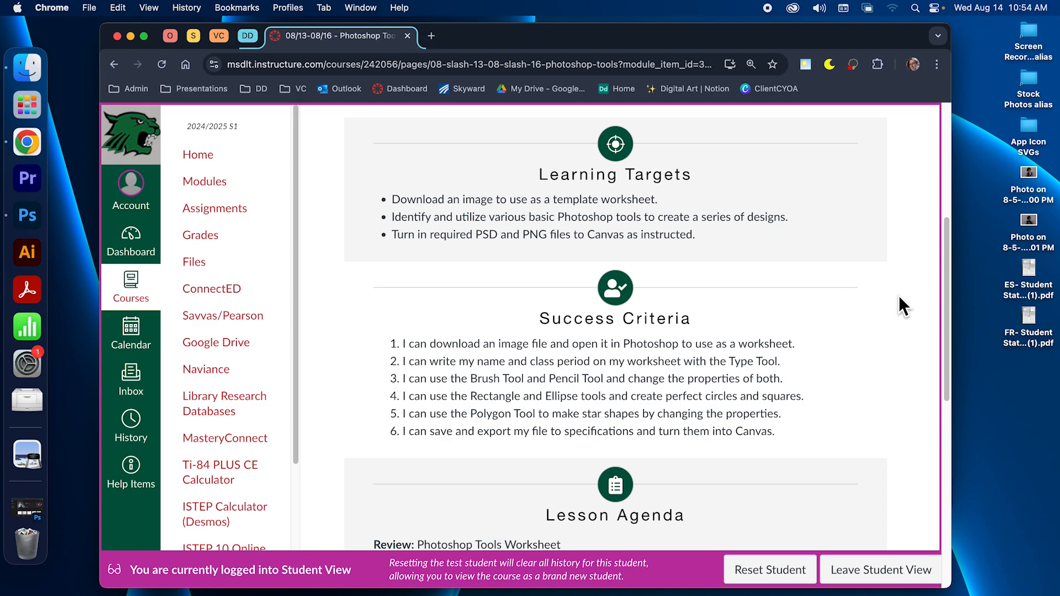
{"action": "scroll", "coordinate": [899, 298], "scroll_direction": "down", "scroll_amount": 5}
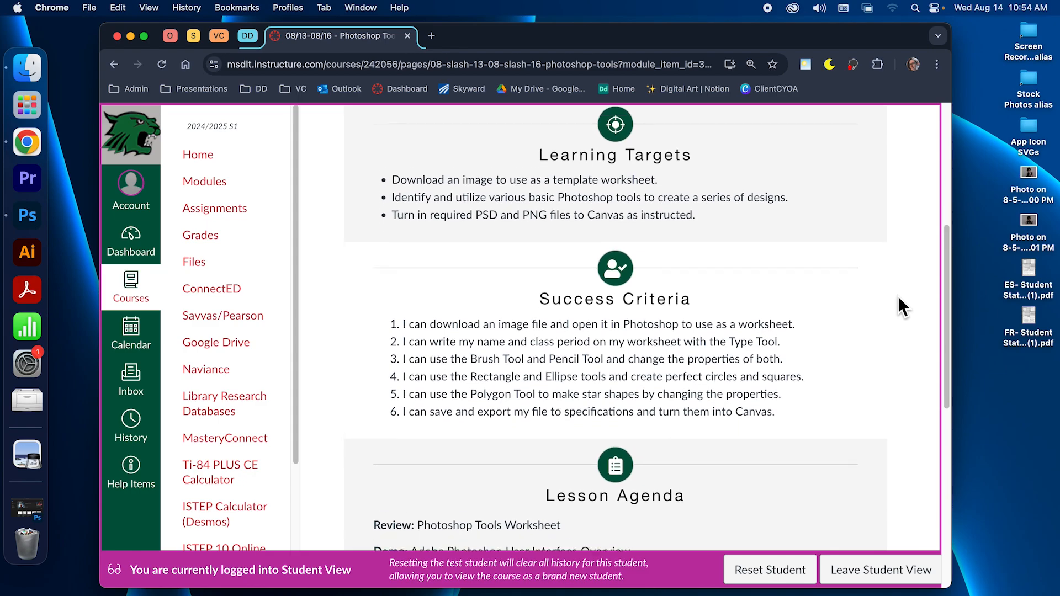
{"action": "scroll", "coordinate": [899, 296], "scroll_direction": "down", "scroll_amount": 5}
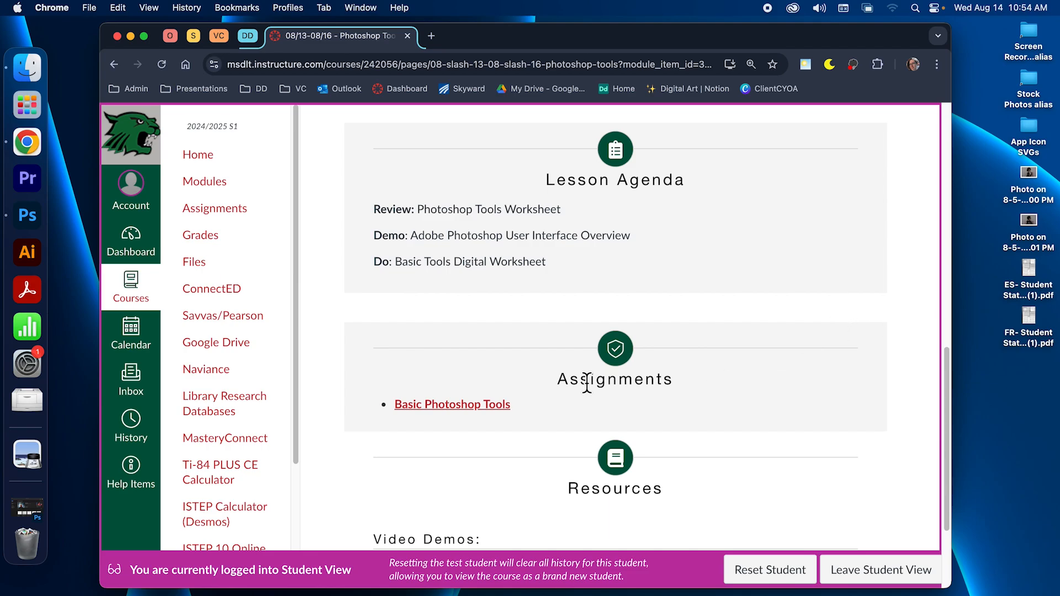
{"action": "scroll", "coordinate": [476, 383], "scroll_direction": "down", "scroll_amount": 1}
{"action": "left_click", "coordinate": [481, 373]}
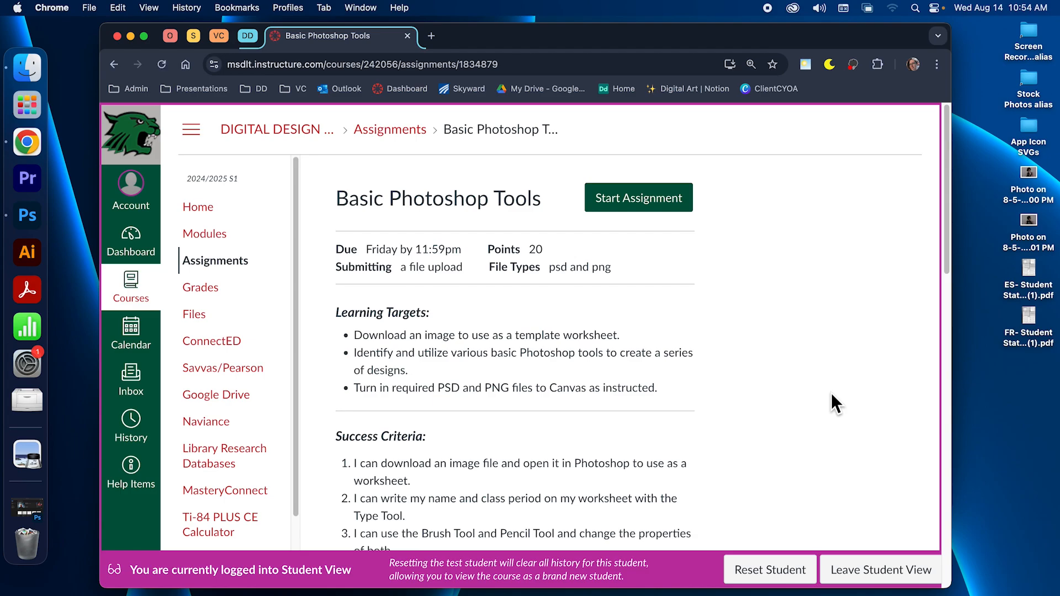
Read through the assignment's template PNG download, EN/ES/FR instructions and required PSD and PNG turn-ins
{"action": "scroll", "coordinate": [950, 362], "scroll_direction": "down", "scroll_amount": 10}
{"action": "left_click_drag", "start_coordinate": [950, 362], "coordinate": [1015, 354]}
{"action": "scroll", "coordinate": [770, 332], "scroll_direction": "up", "scroll_amount": 10}
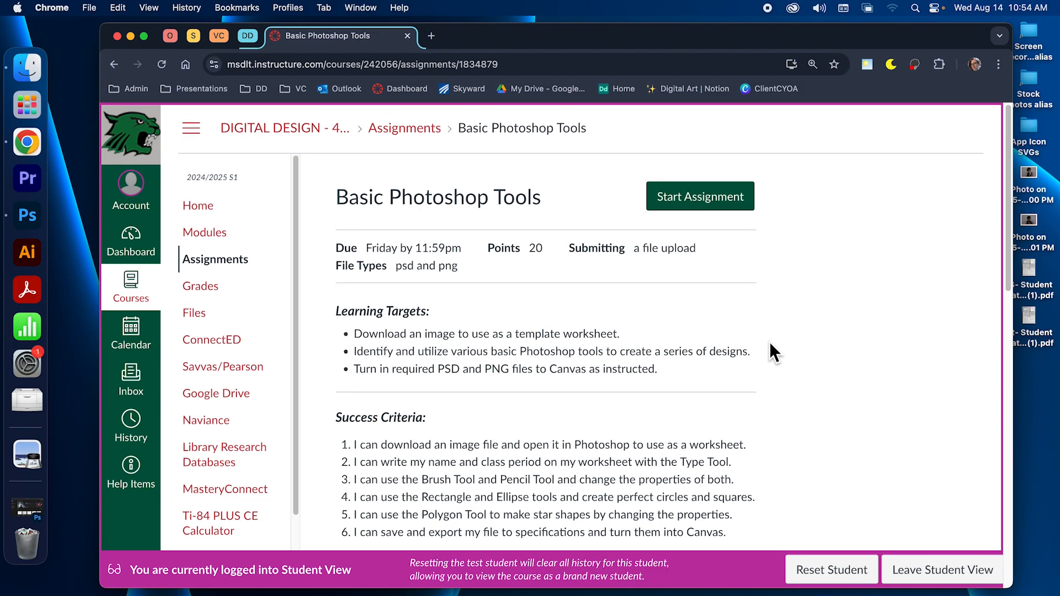
{"action": "scroll", "coordinate": [770, 343], "scroll_direction": "down", "scroll_amount": 5}
{"action": "scroll", "coordinate": [770, 343], "scroll_direction": "down", "scroll_amount": 3}
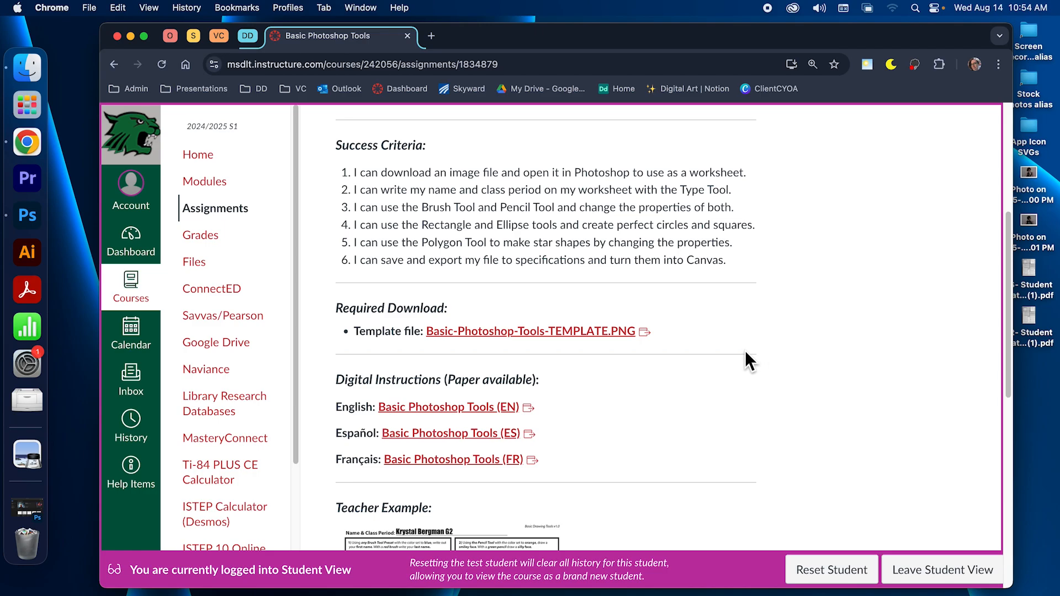
{"action": "scroll", "coordinate": [744, 352], "scroll_direction": "down", "scroll_amount": 4}
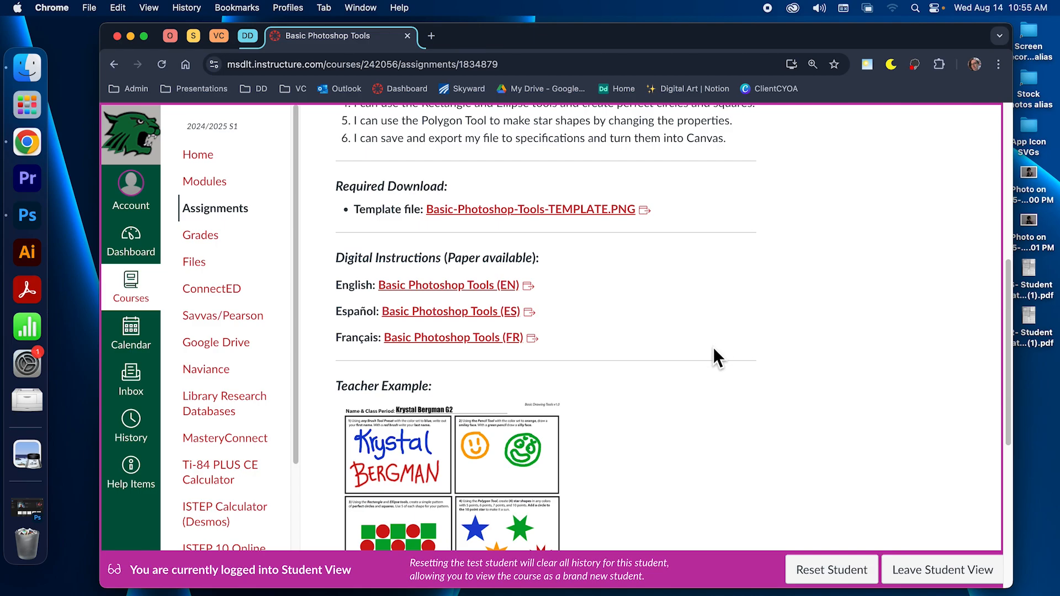
{"action": "scroll", "coordinate": [718, 344], "scroll_direction": "down", "scroll_amount": 5}
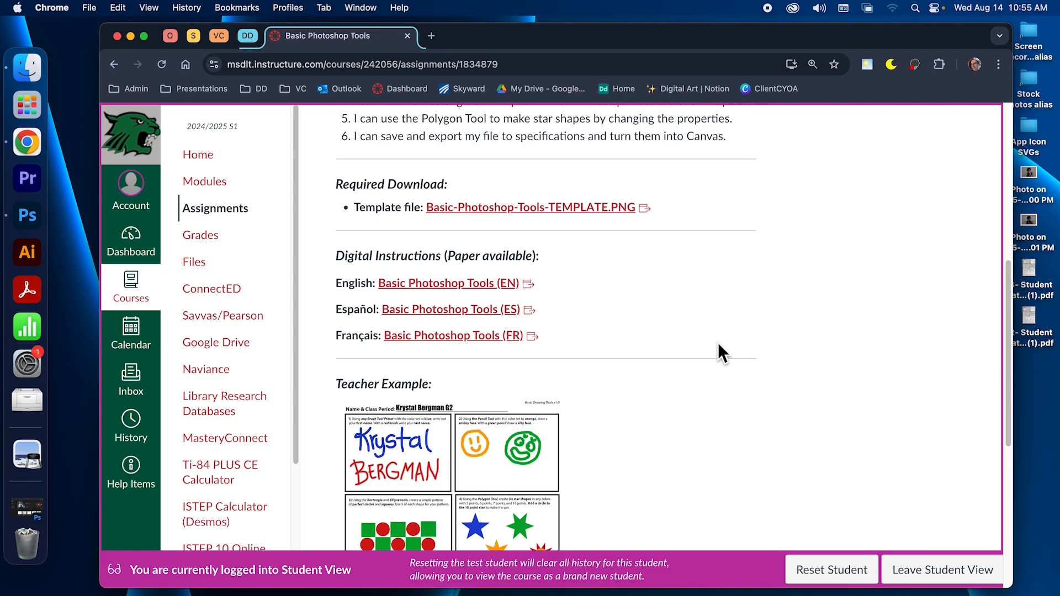
{"action": "scroll", "coordinate": [716, 344], "scroll_direction": "down", "scroll_amount": 1}
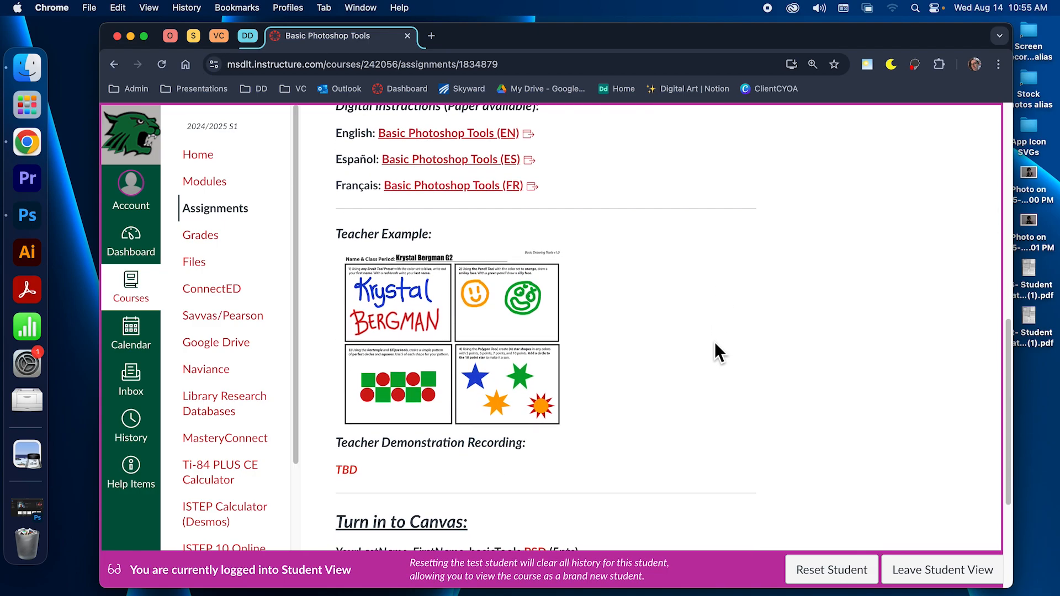
{"action": "scroll", "coordinate": [716, 344], "scroll_direction": "down", "scroll_amount": 2}
{"action": "scroll", "coordinate": [715, 354], "scroll_direction": "down", "scroll_amount": 1}
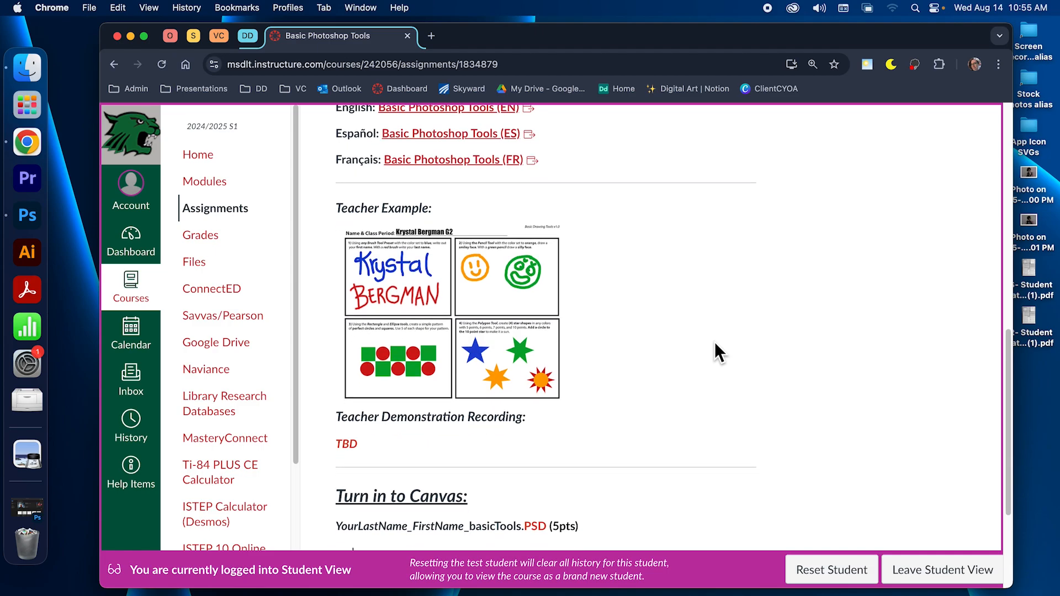
{"action": "scroll", "coordinate": [715, 343], "scroll_direction": "down", "scroll_amount": 3}
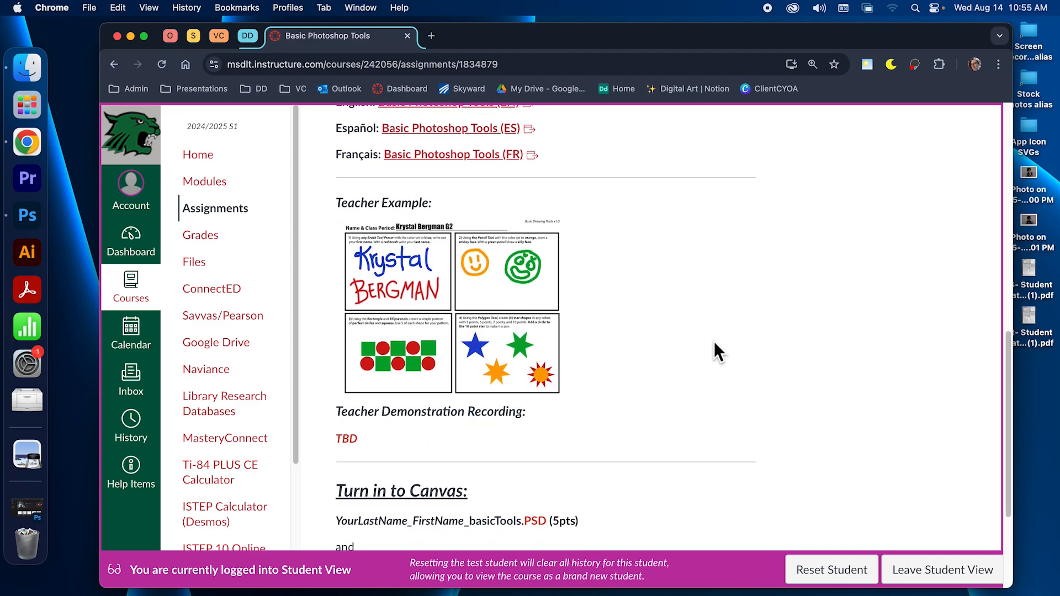
{"action": "scroll", "coordinate": [714, 342], "scroll_direction": "down", "scroll_amount": 2}
{"action": "scroll", "coordinate": [714, 341], "scroll_direction": "down", "scroll_amount": 5}
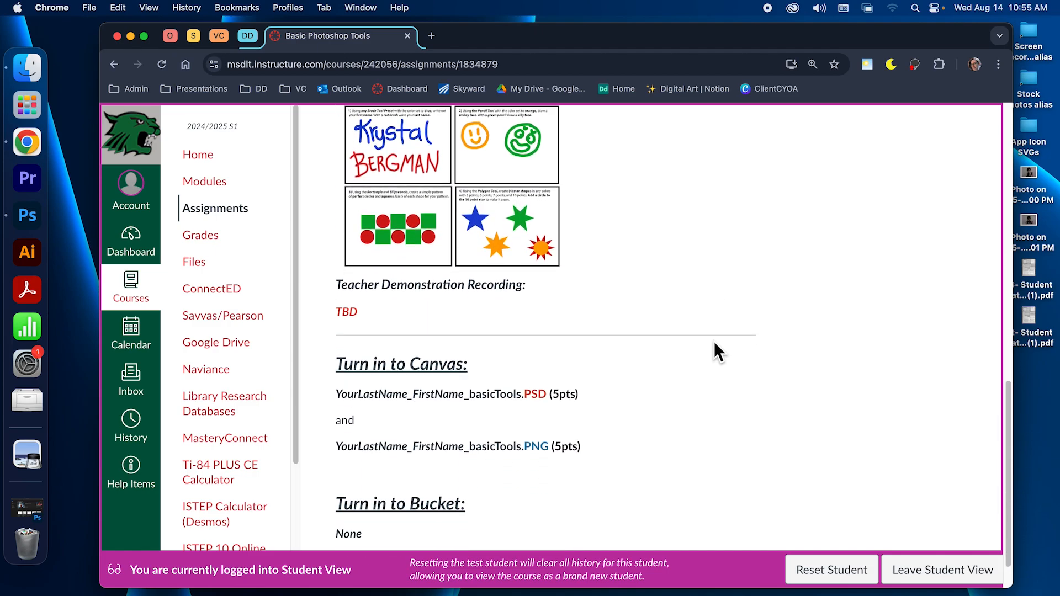
{"action": "scroll", "coordinate": [713, 342], "scroll_direction": "down", "scroll_amount": 1}
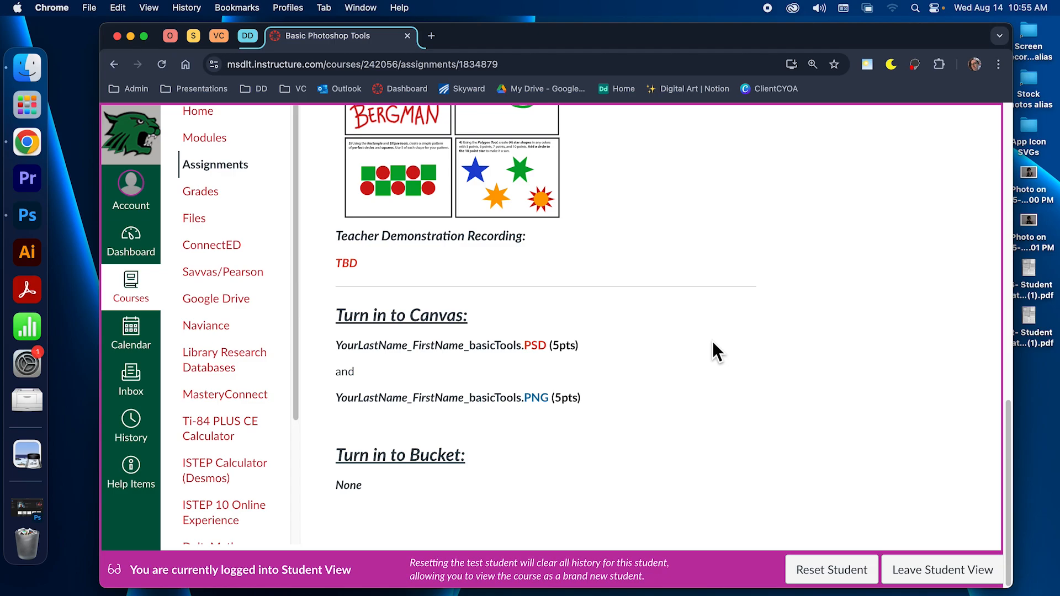
{"action": "scroll", "coordinate": [713, 340], "scroll_direction": "up", "scroll_amount": 15}
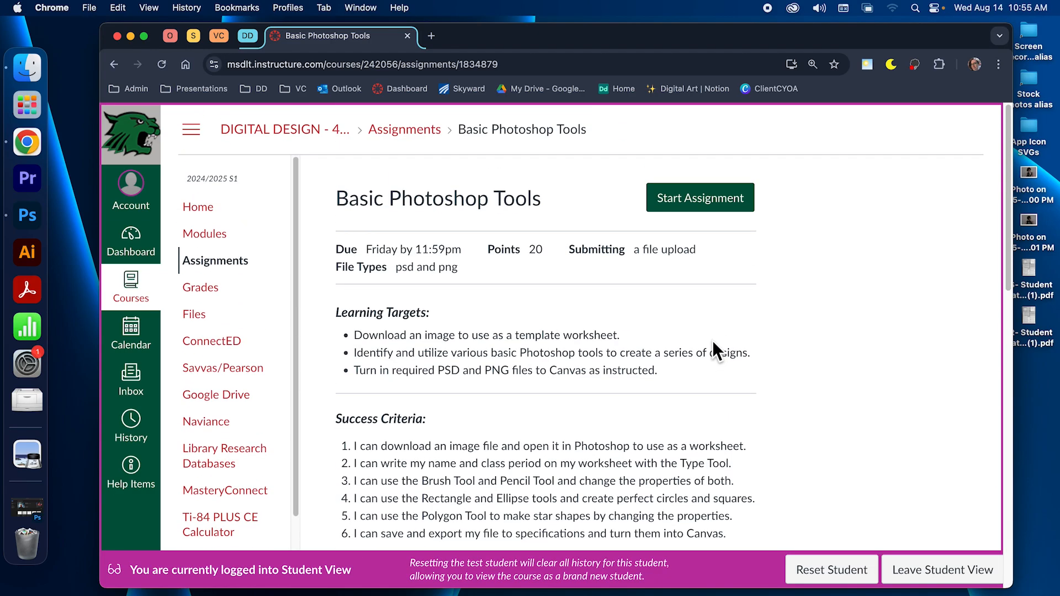
{"action": "scroll", "coordinate": [712, 340], "scroll_direction": "down", "scroll_amount": 8}
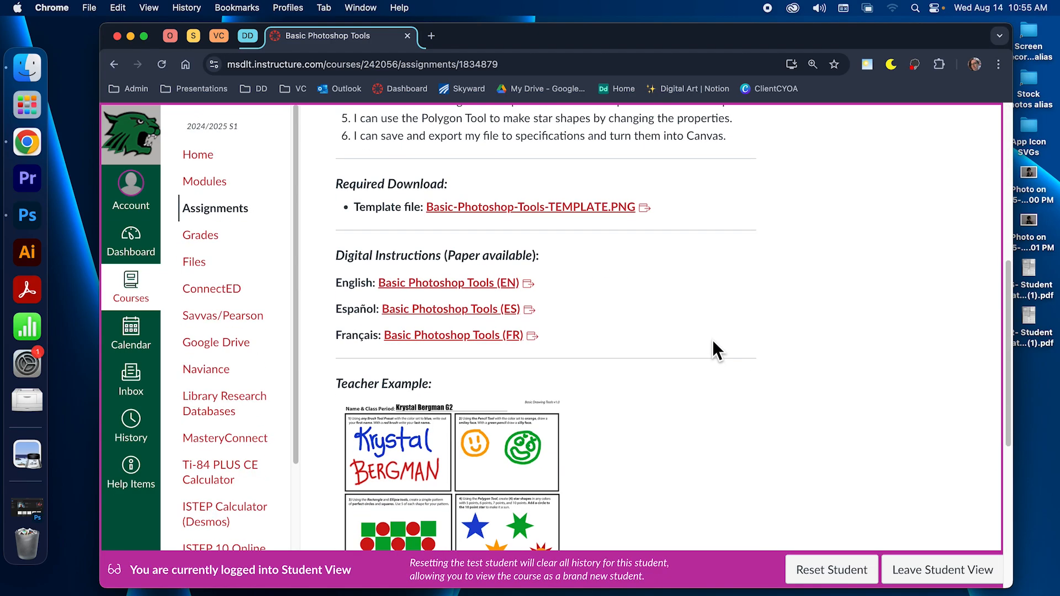
Open the English DD-BasicPsTools-Checklist in a new tab, skim it, then return to the Canvas assignment
{"action": "left_click", "coordinate": [451, 252]}
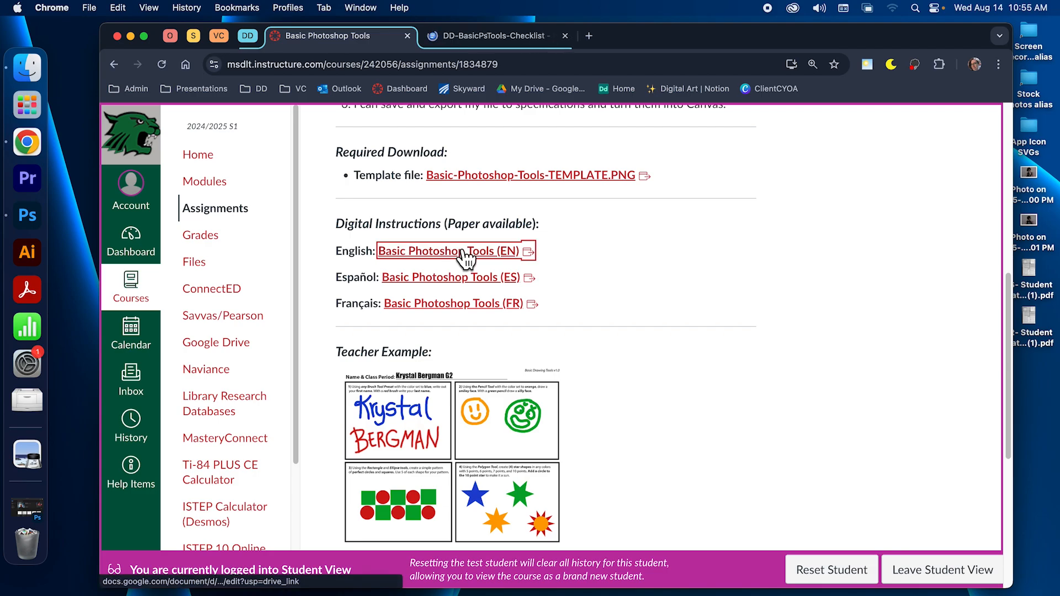
{"action": "left_click", "coordinate": [462, 38]}
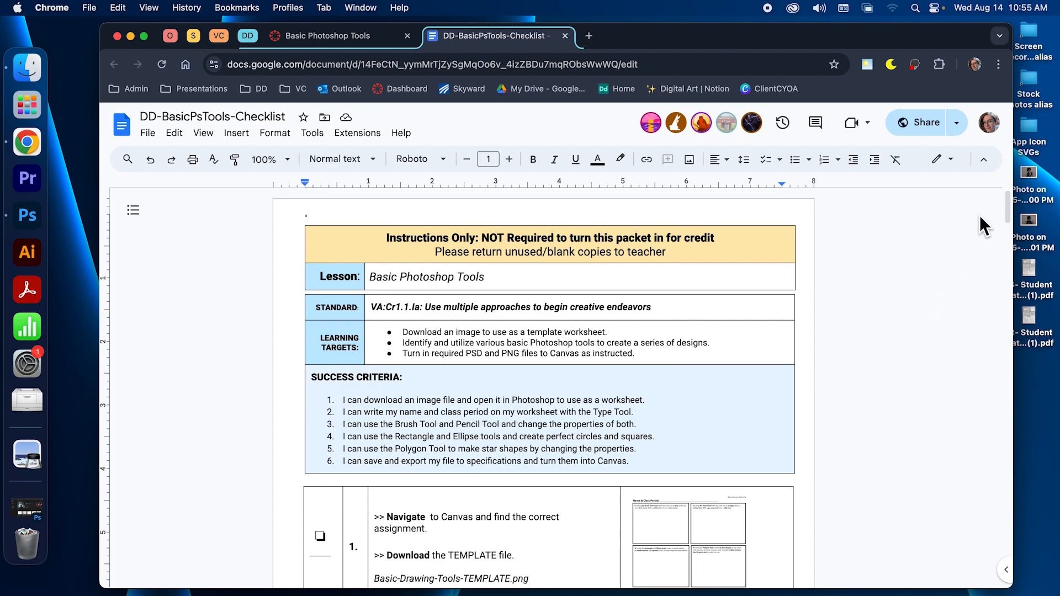
{"action": "left_click_drag", "start_coordinate": [1006, 198], "coordinate": [1005, 224]}
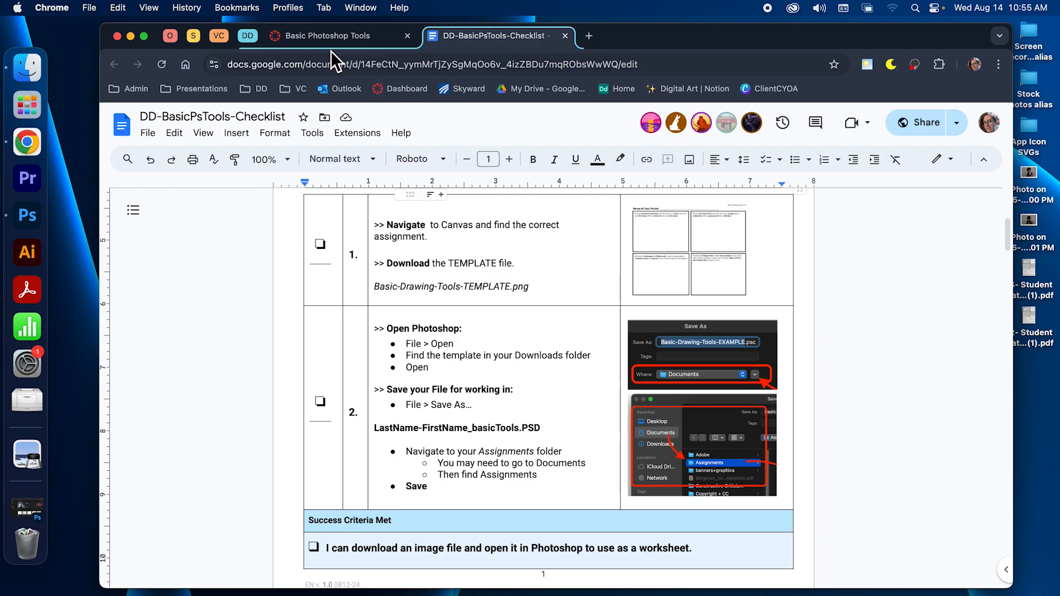
{"action": "left_click", "coordinate": [320, 37]}
{"action": "scroll", "coordinate": [624, 312], "scroll_direction": "up", "scroll_amount": 3}
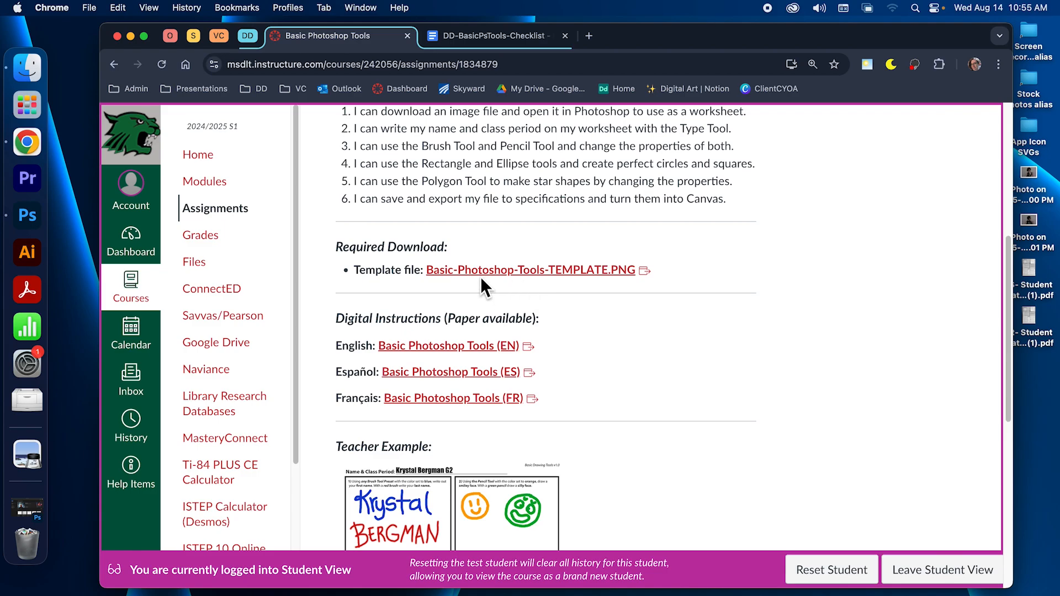
Download Basic-Drawing-Tools-TEMPLATE.png from its Drive preview, then close the preview and switch to Photoshop
{"action": "left_click", "coordinate": [580, 270]}
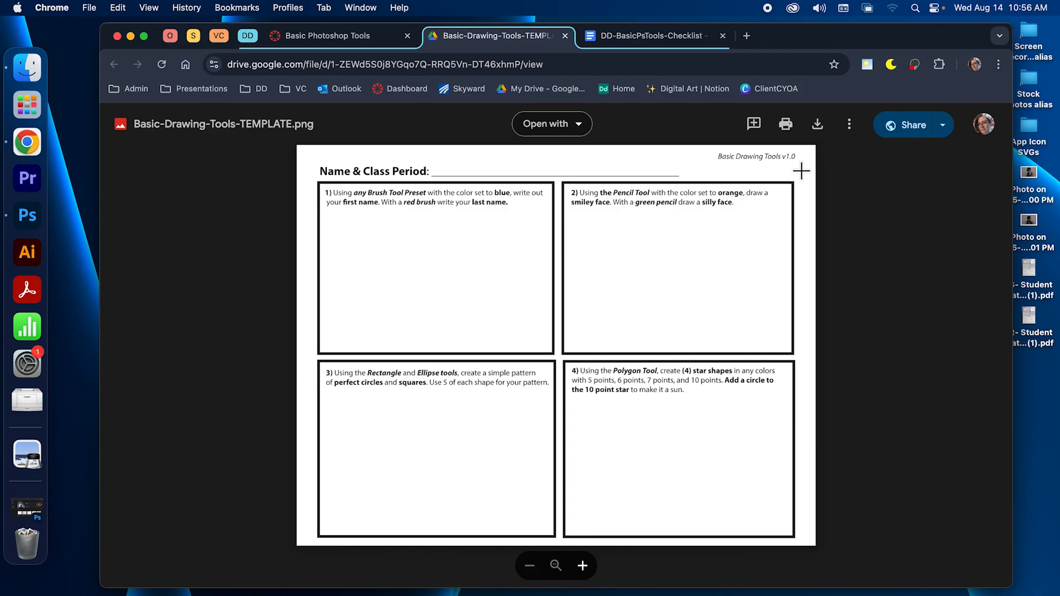
{"action": "left_click", "coordinate": [818, 126]}
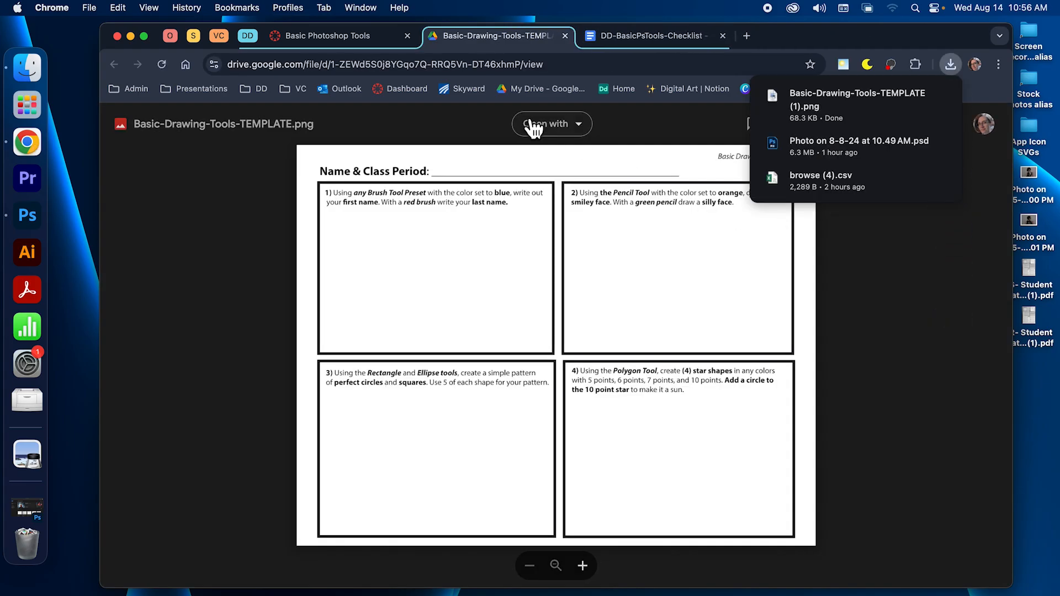
{"action": "left_click", "coordinate": [595, 42]}
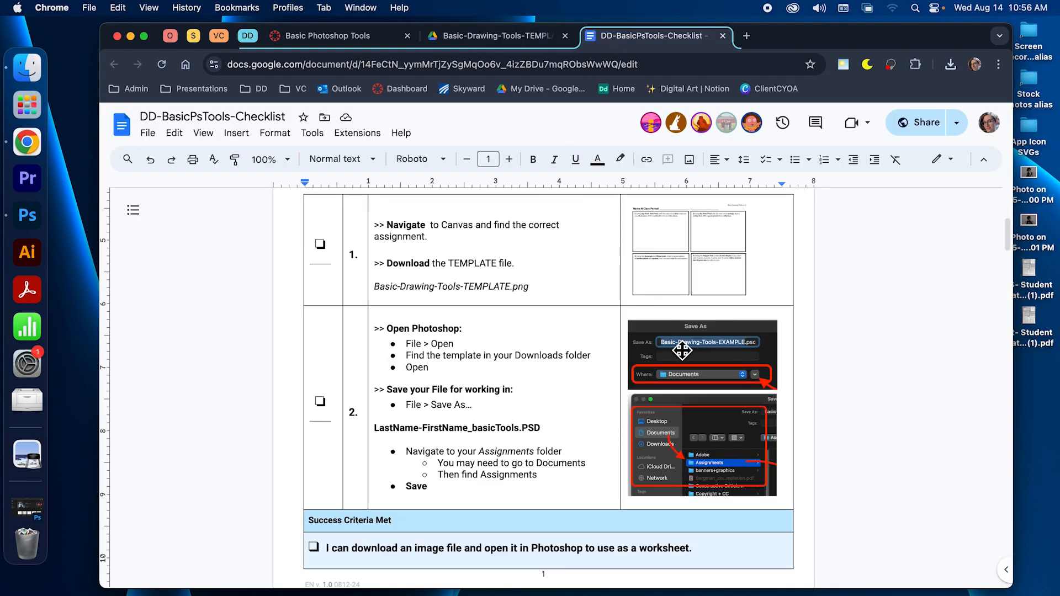
{"action": "left_click_drag", "start_coordinate": [1006, 227], "coordinate": [1006, 237]}
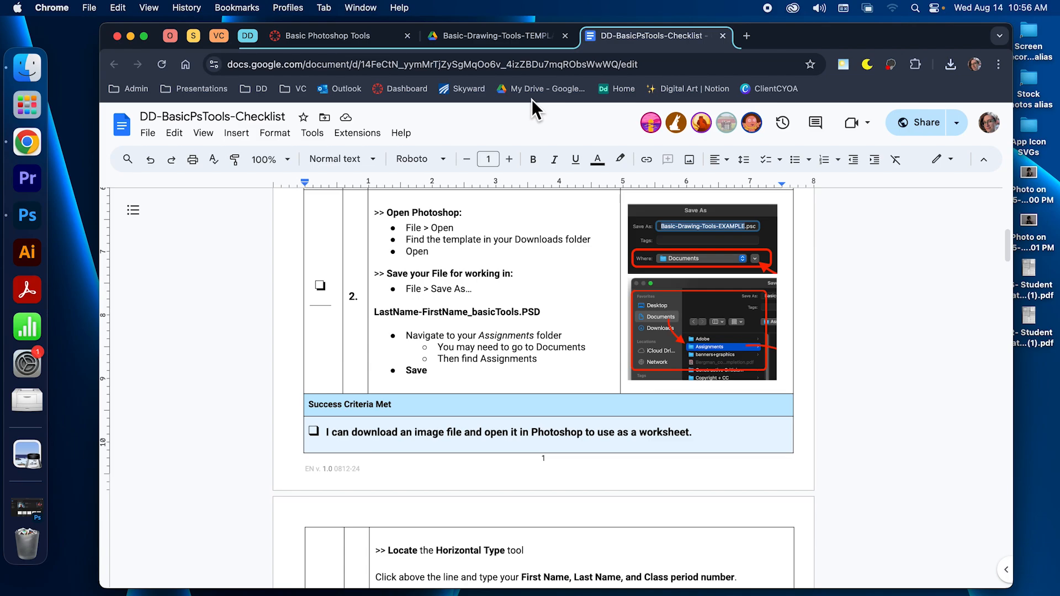
{"action": "left_click", "coordinate": [528, 41]}
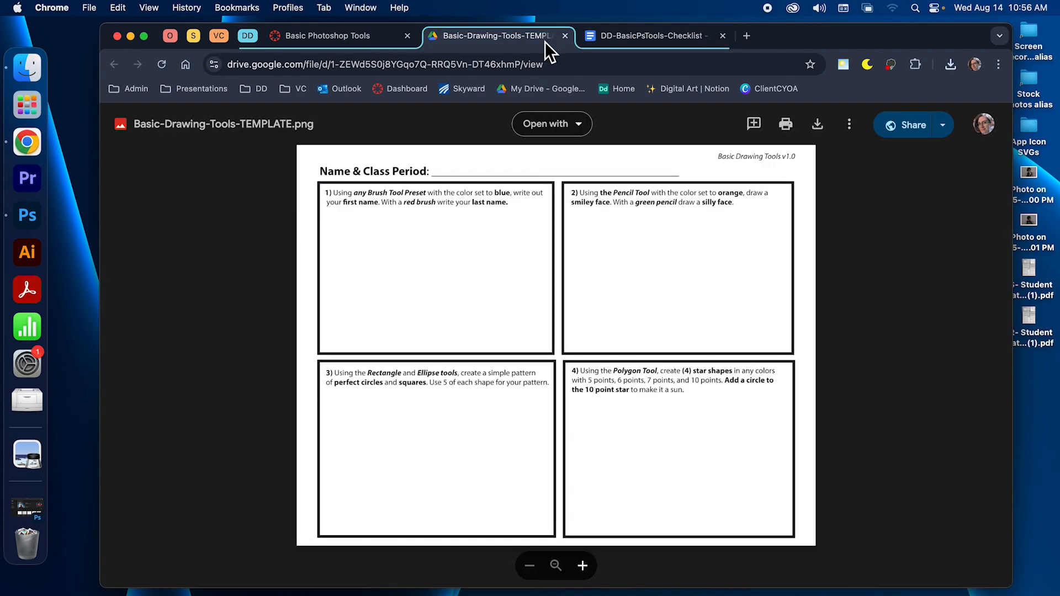
{"action": "left_click", "coordinate": [565, 37]}
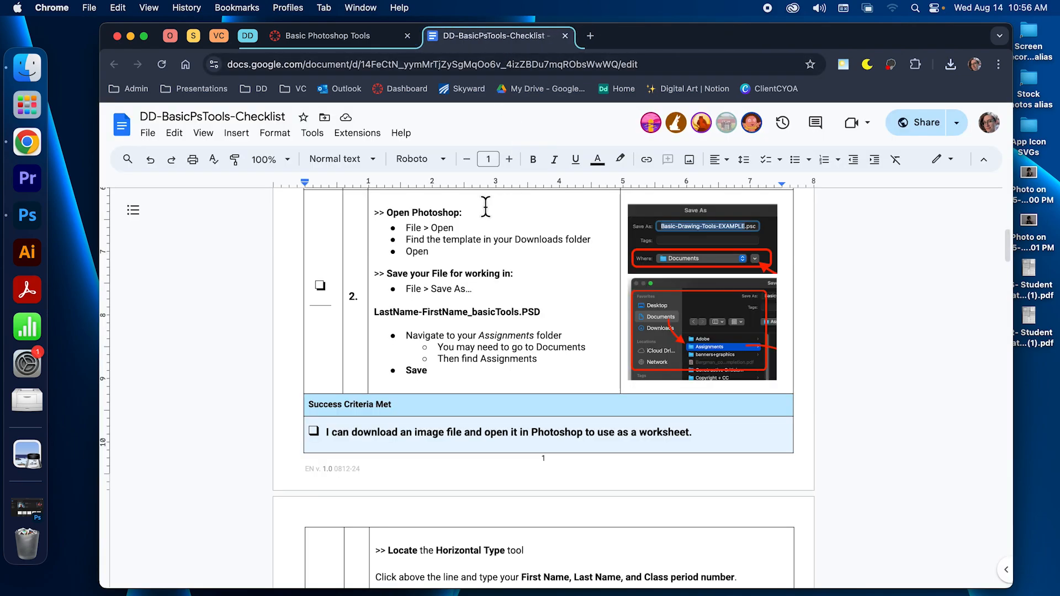
{"action": "left_click", "coordinate": [22, 216]}
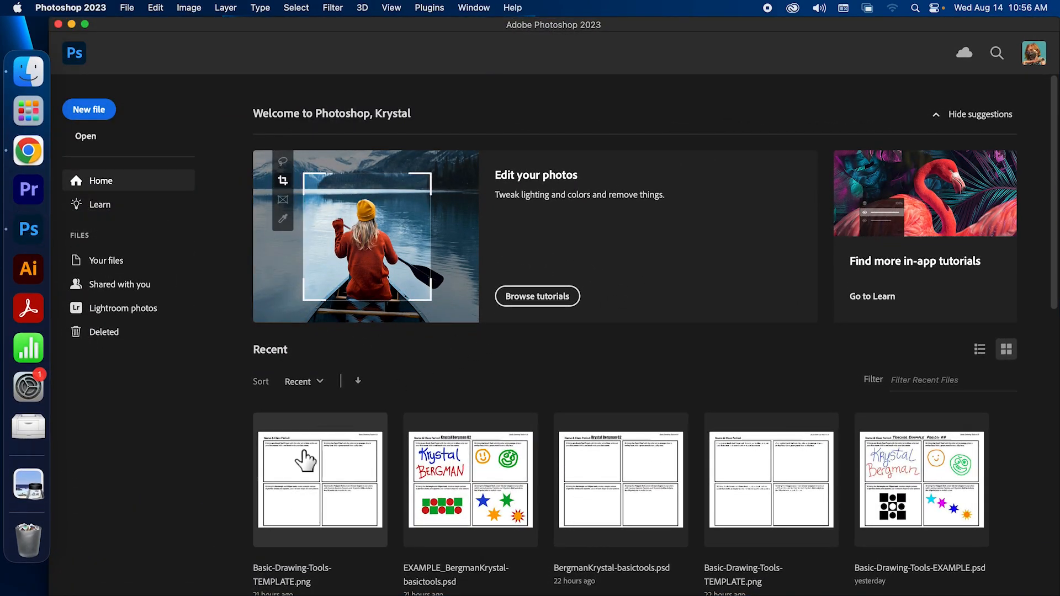
Open Basic-Drawing-Tools-TEMPLATE.png from the Downloads folder in Photoshop
{"action": "left_click", "coordinate": [86, 136]}
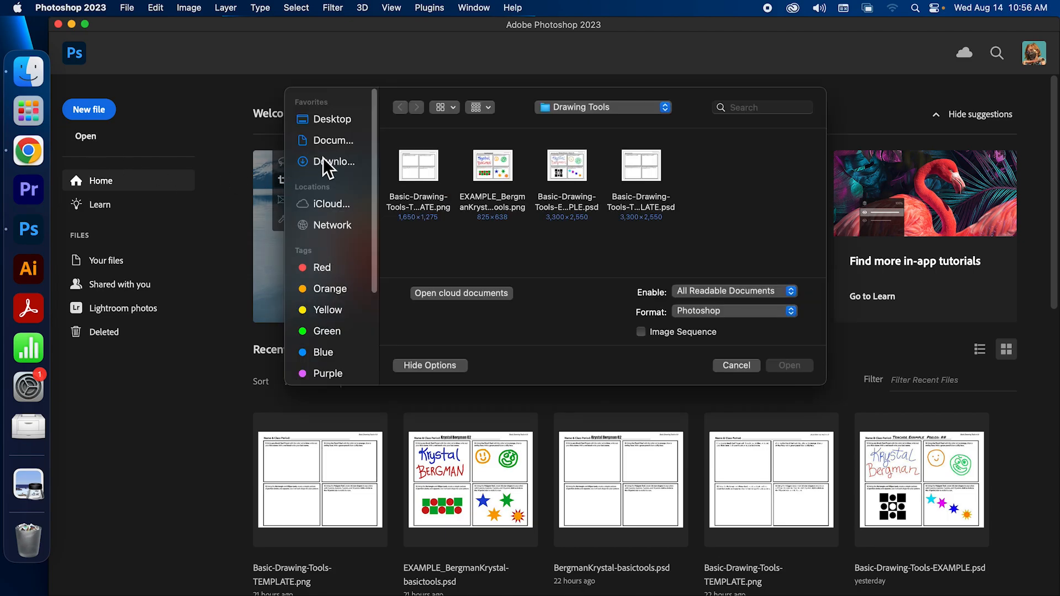
{"action": "left_click", "coordinate": [324, 160]}
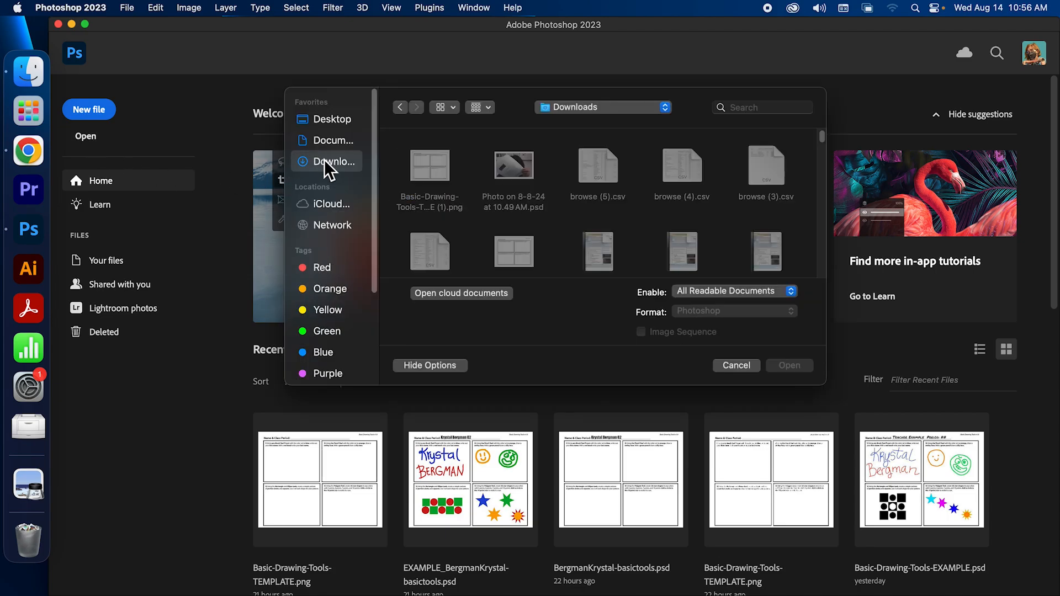
{"action": "left_click", "coordinate": [427, 157]}
{"action": "left_click", "coordinate": [532, 240]}
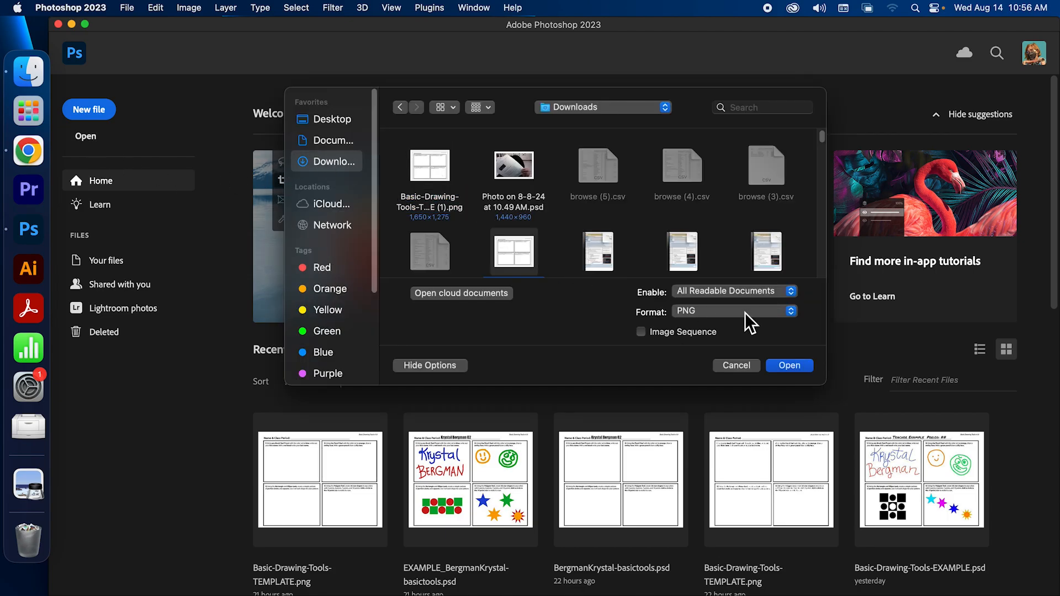
{"action": "left_click", "coordinate": [790, 366]}
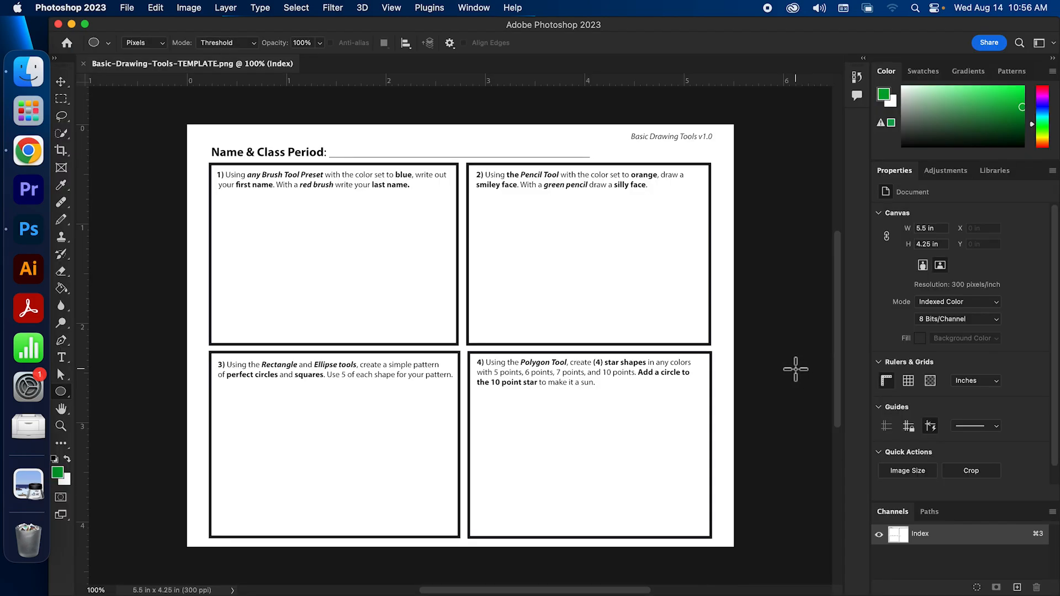
Read the checklist's instructions for saving the worksheet, then return to Photoshop
{"action": "left_click", "coordinate": [20, 157]}
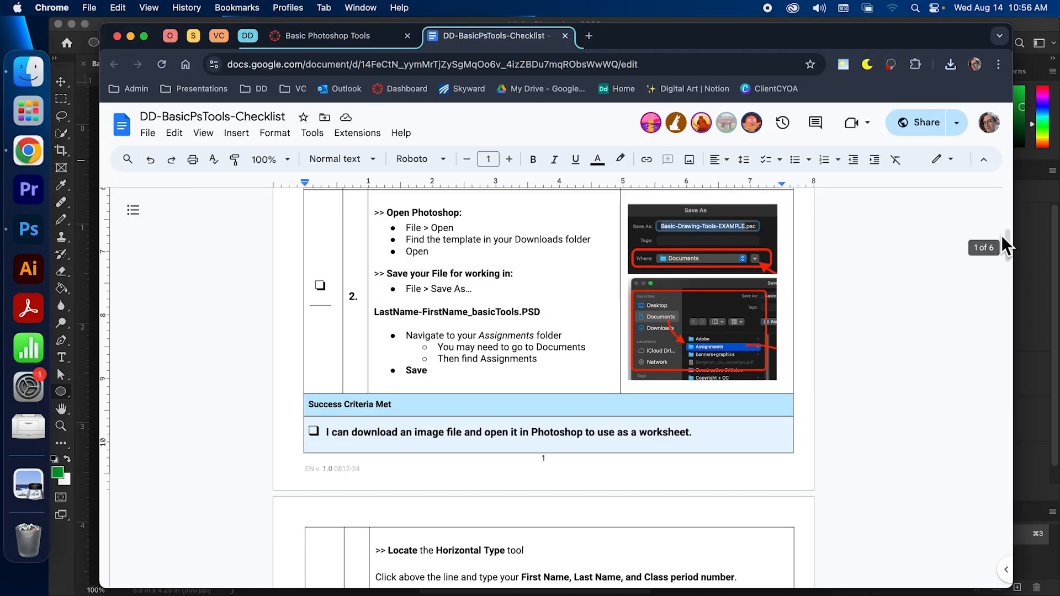
{"action": "scroll", "coordinate": [1009, 243], "scroll_direction": "up", "scroll_amount": 1}
{"action": "left_click_drag", "start_coordinate": [1007, 235], "coordinate": [1007, 237]}
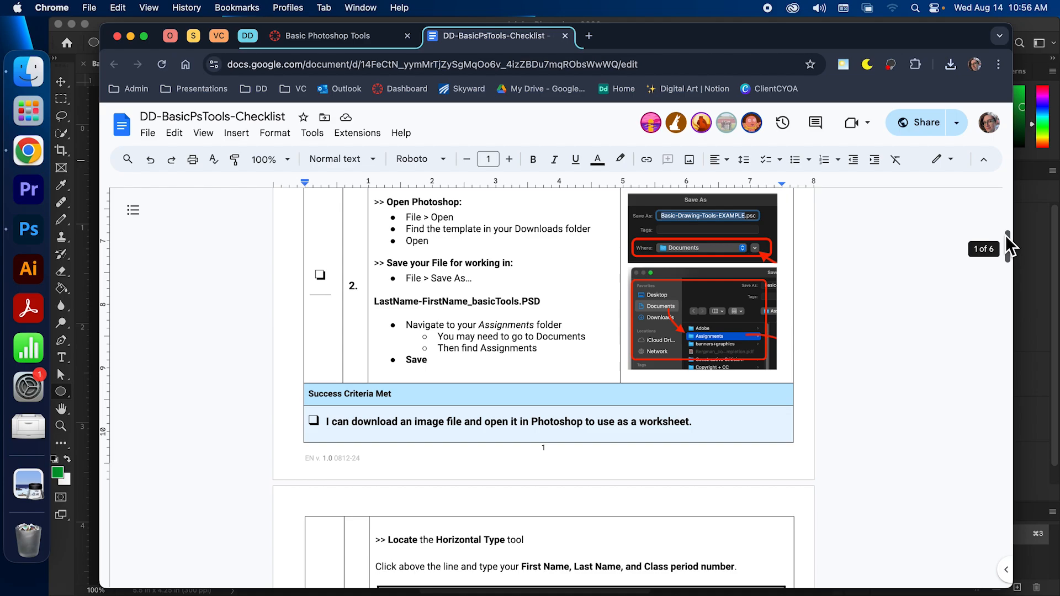
{"action": "left_click_drag", "start_coordinate": [1006, 236], "coordinate": [1012, 235]}
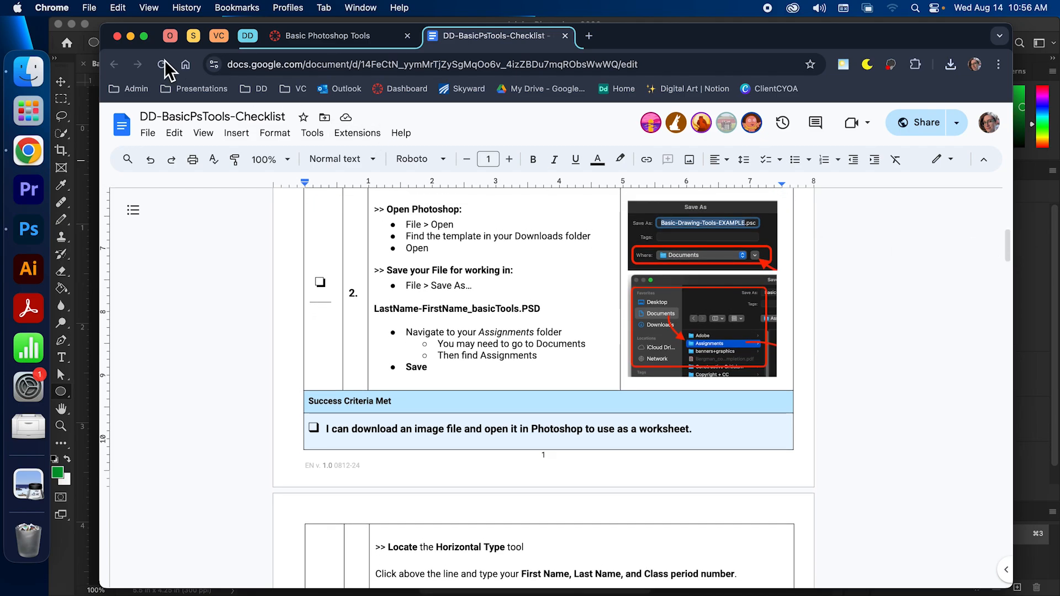
{"action": "left_click", "coordinate": [95, 33]}
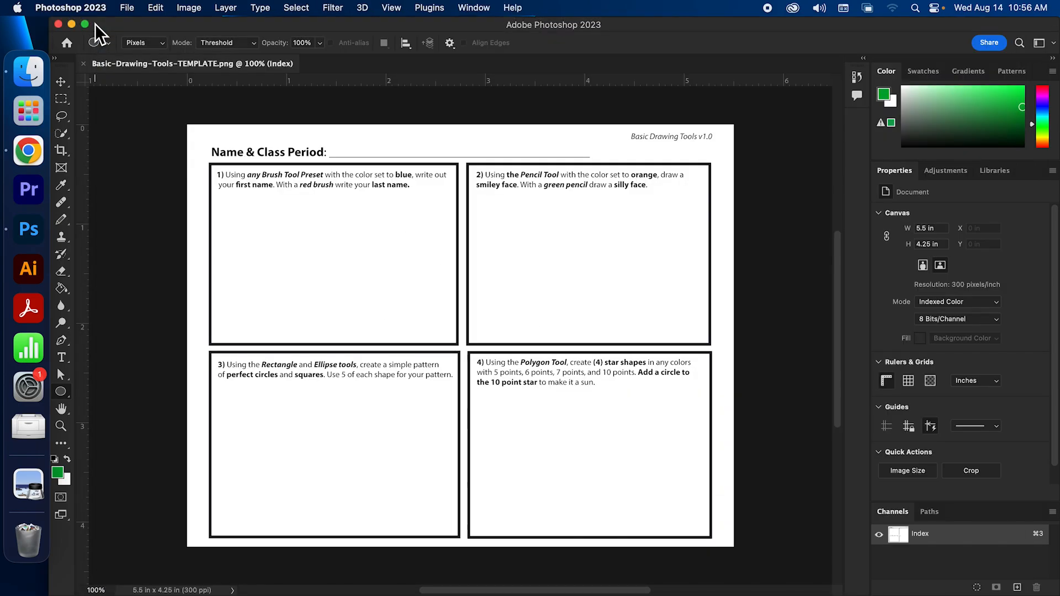
Save As a Photoshop-format file named with the student's last and first name plus -basicTools in Documents, replacing the existing file
{"action": "left_click", "coordinate": [131, 9]}
{"action": "left_click", "coordinate": [160, 148]}
{"action": "left_click", "coordinate": [633, 142]}
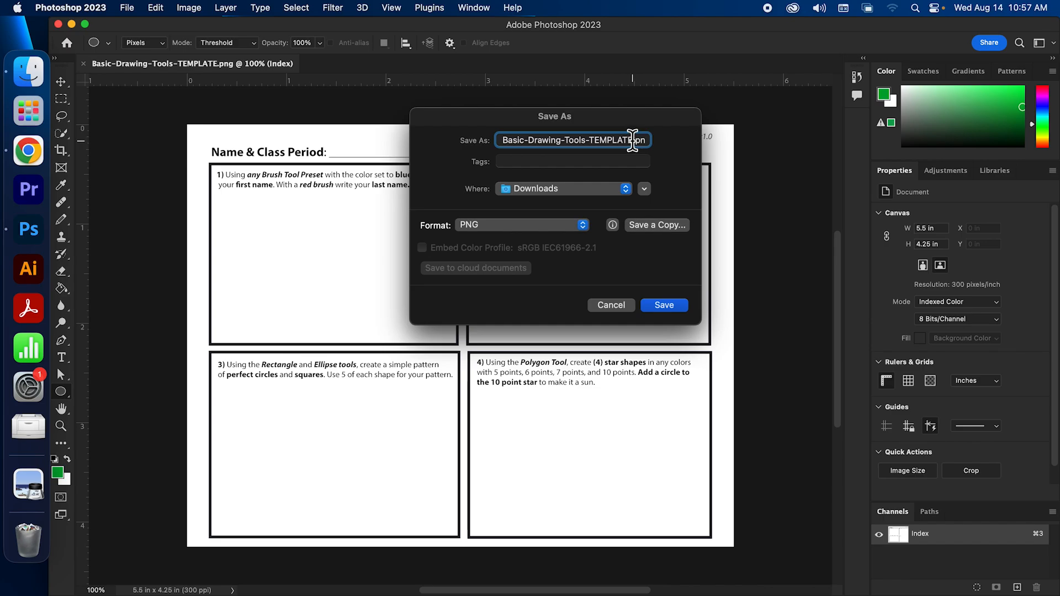
{"action": "left_click_drag", "start_coordinate": [632, 140], "coordinate": [467, 142]}
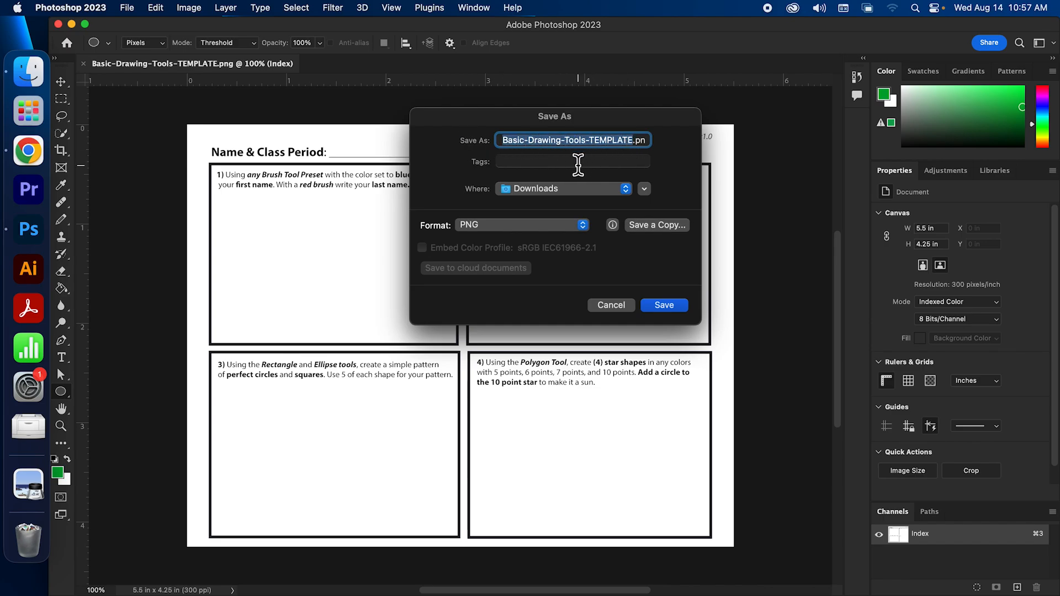
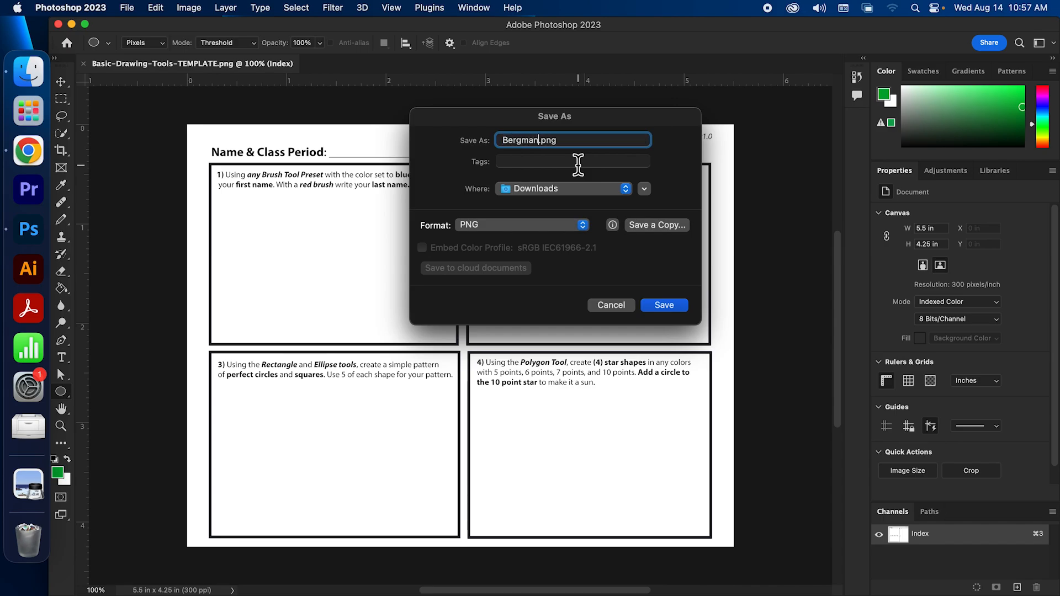
{"action": "left_click", "coordinate": [568, 225]}
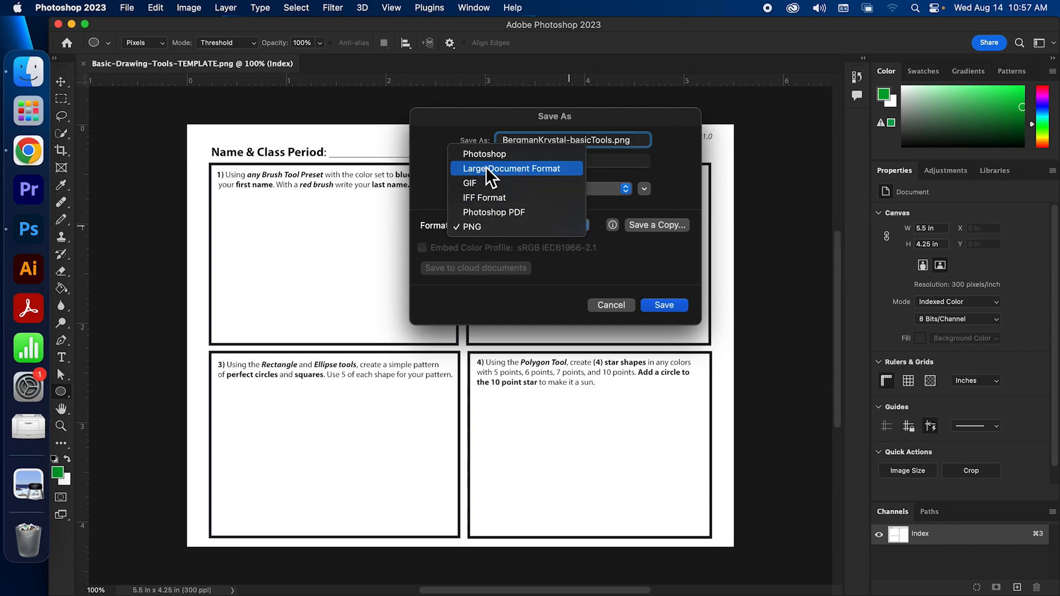
{"action": "left_click", "coordinate": [480, 154]}
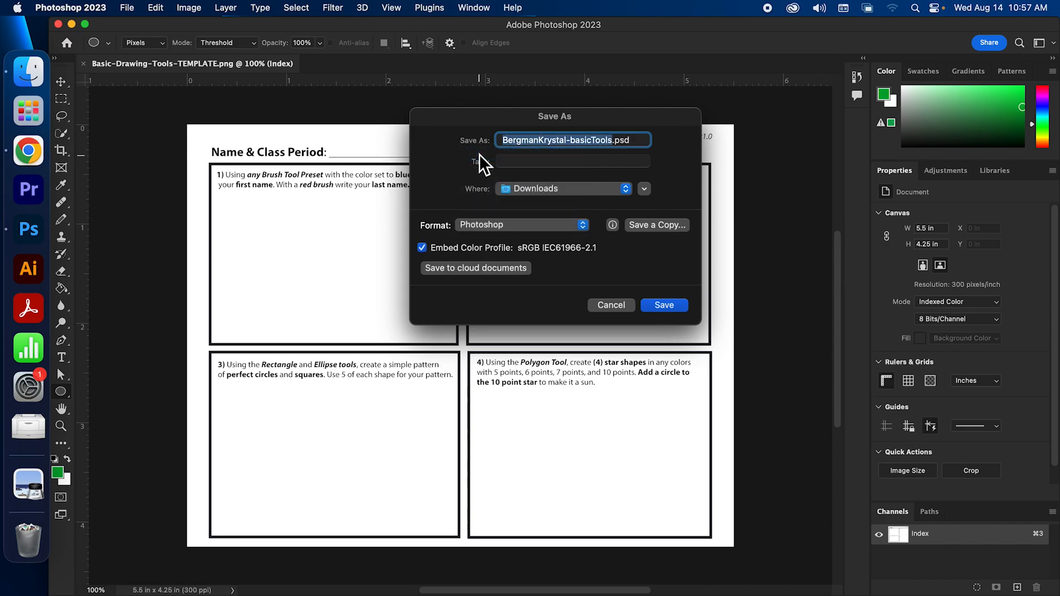
{"action": "left_click", "coordinate": [638, 140]}
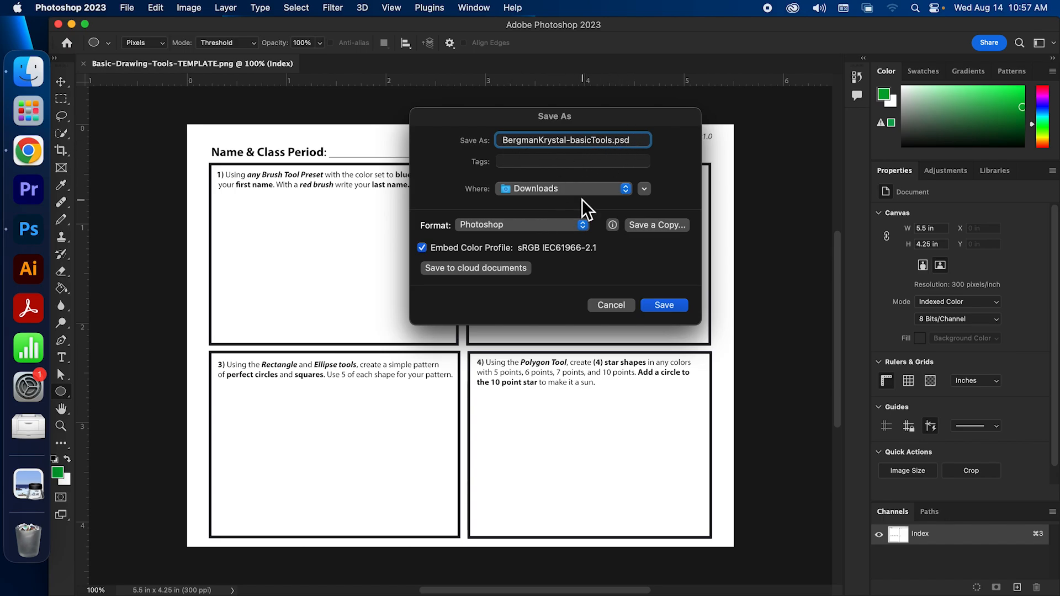
{"action": "left_click", "coordinate": [626, 189]}
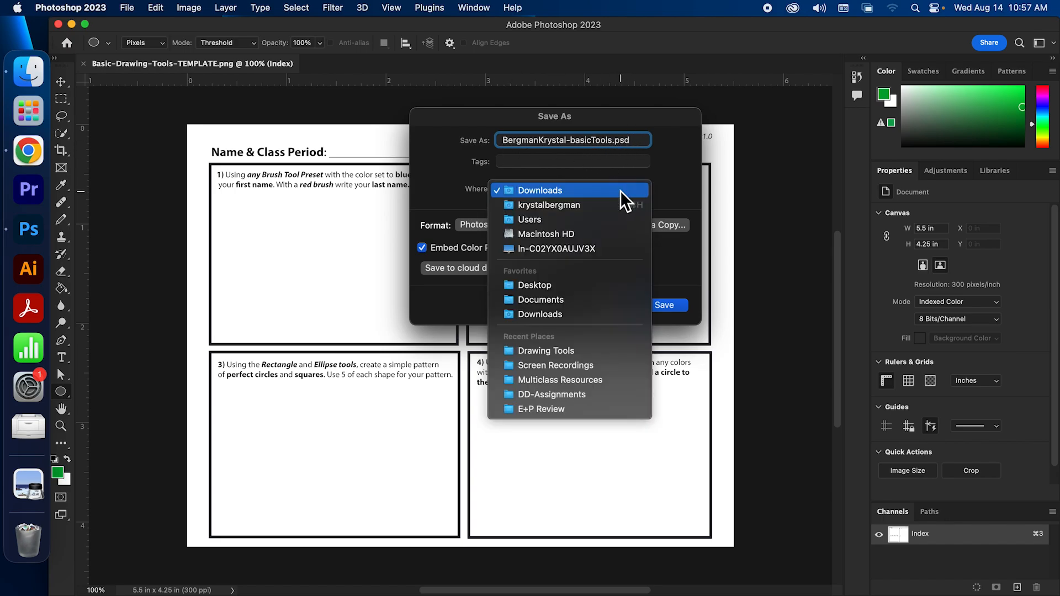
{"action": "left_click", "coordinate": [585, 300]}
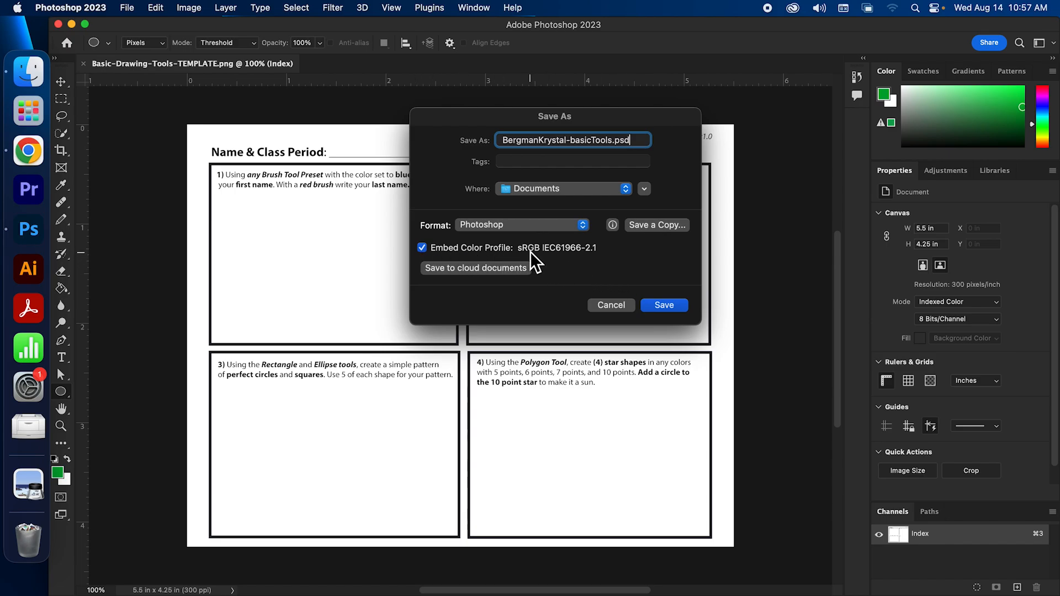
{"action": "left_click", "coordinate": [673, 307]}
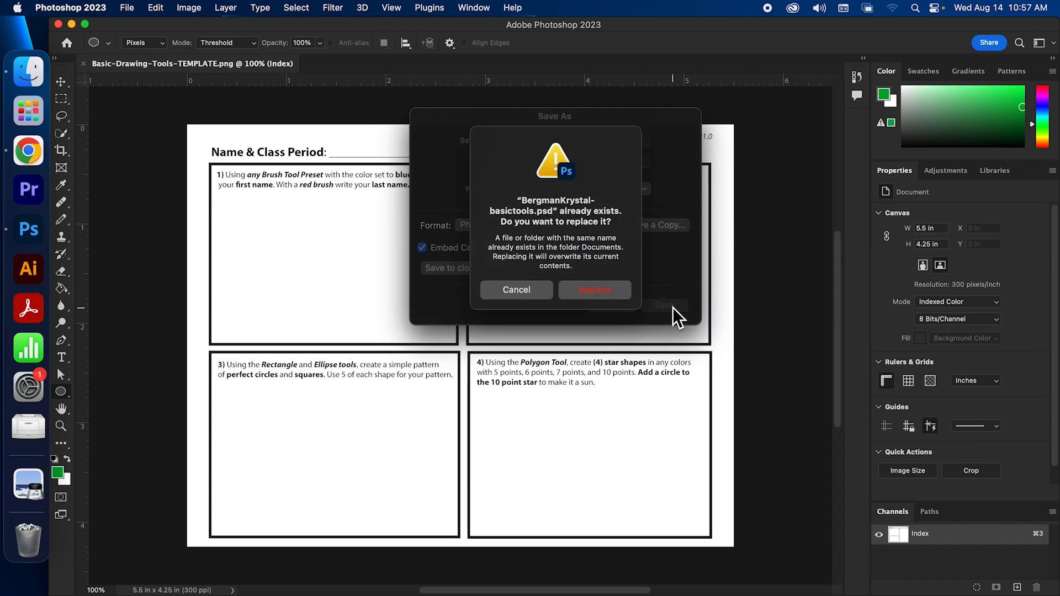
{"action": "left_click", "coordinate": [627, 293]}
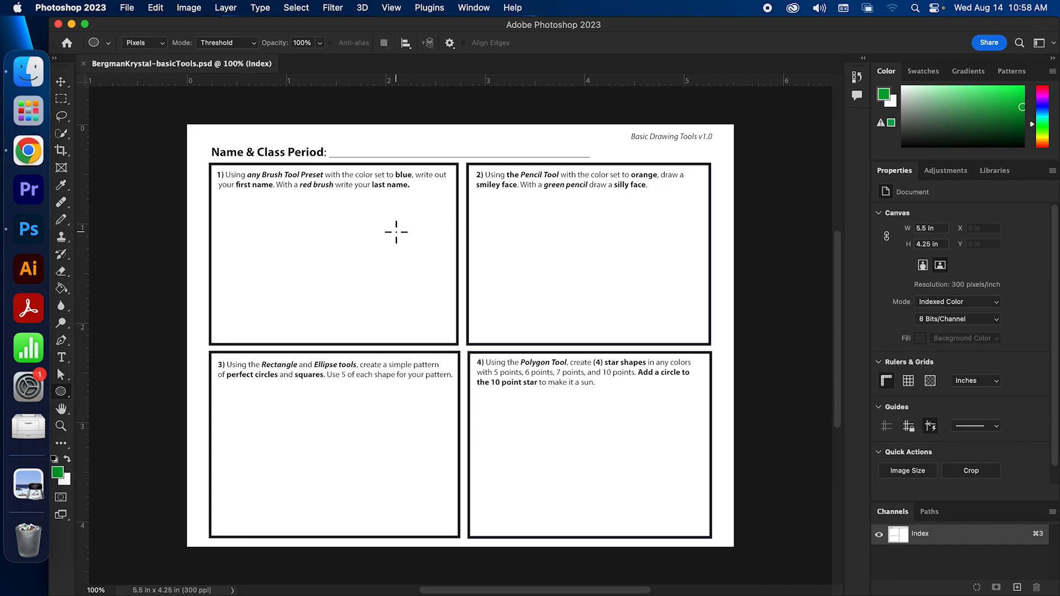
Read checklist step 3 on typing name and class period, then minimize Chrome back to Photoshop
{"action": "left_click", "coordinate": [22, 157]}
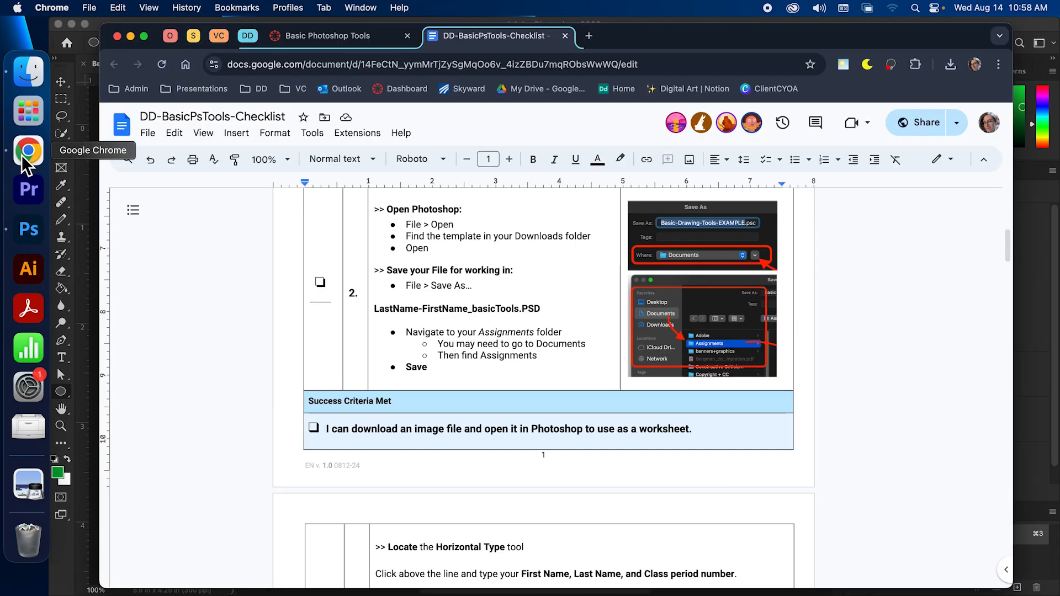
{"action": "left_click_drag", "start_coordinate": [1008, 234], "coordinate": [1005, 267]}
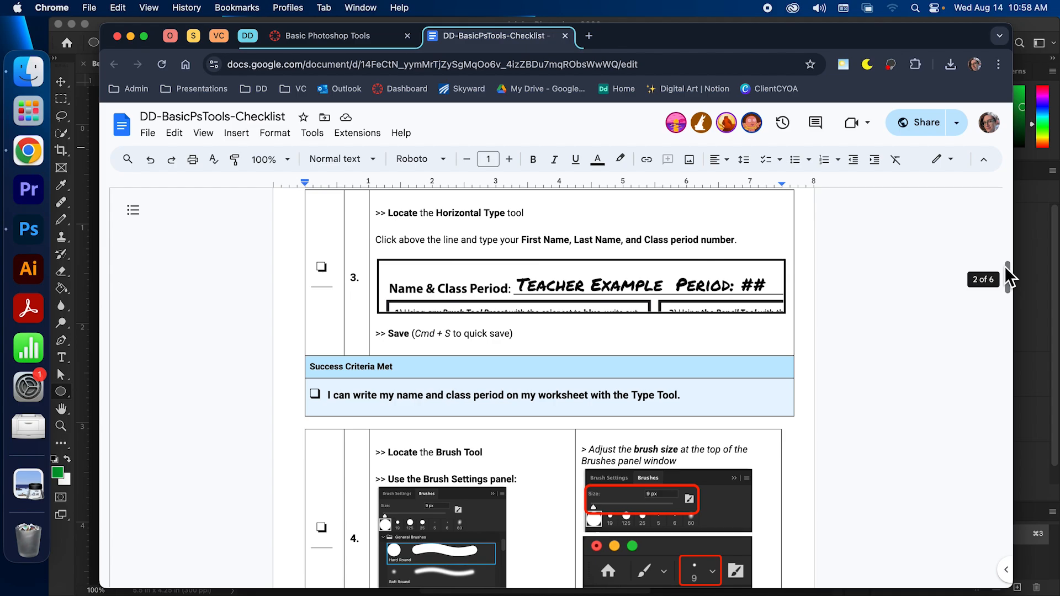
{"action": "left_click", "coordinate": [130, 36]}
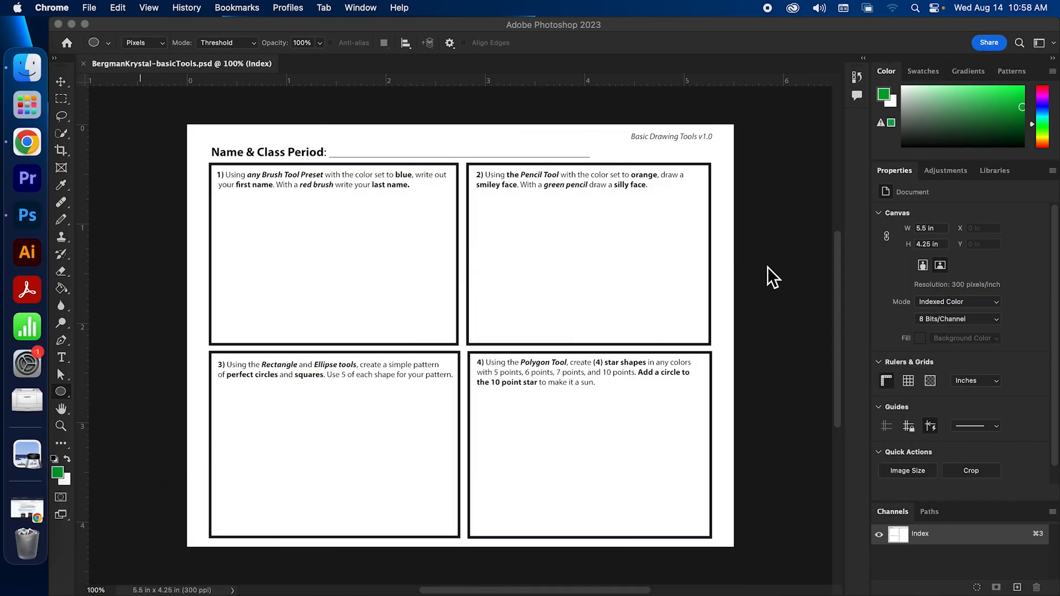
{"action": "left_click", "coordinate": [837, 275]}
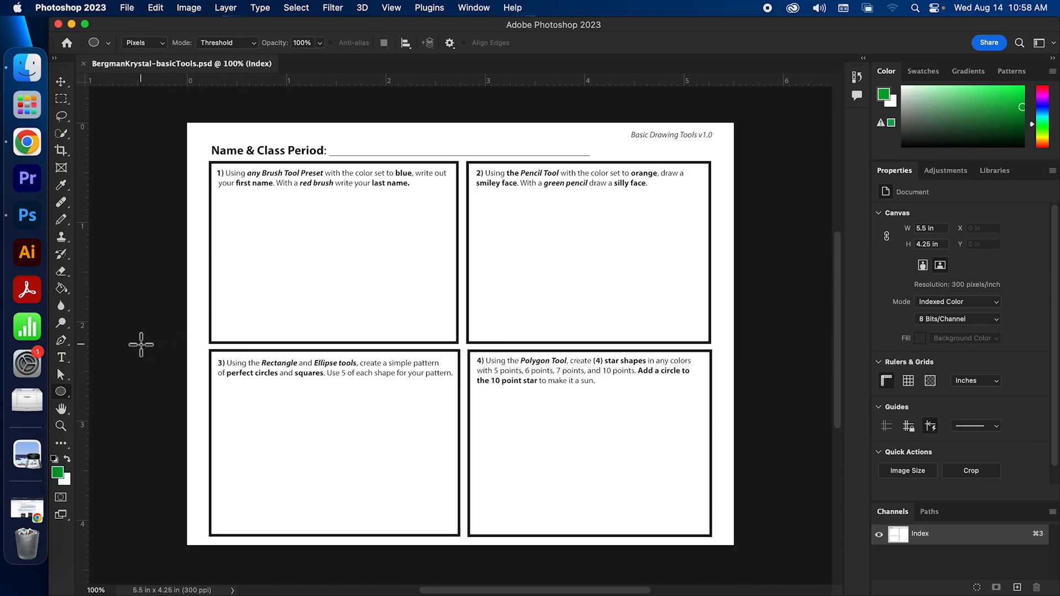
Type the student's full name and R6 on the name line with the Horizontal Type tool and commit
{"action": "left_click_drag", "start_coordinate": [62, 357], "coordinate": [106, 356]}
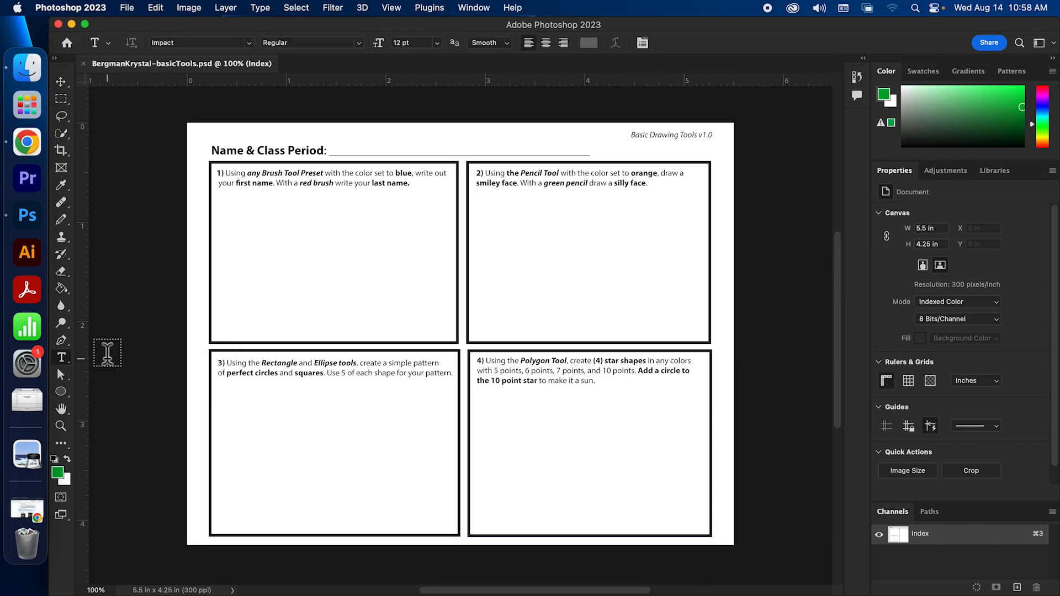
{"action": "left_click", "coordinate": [336, 142]}
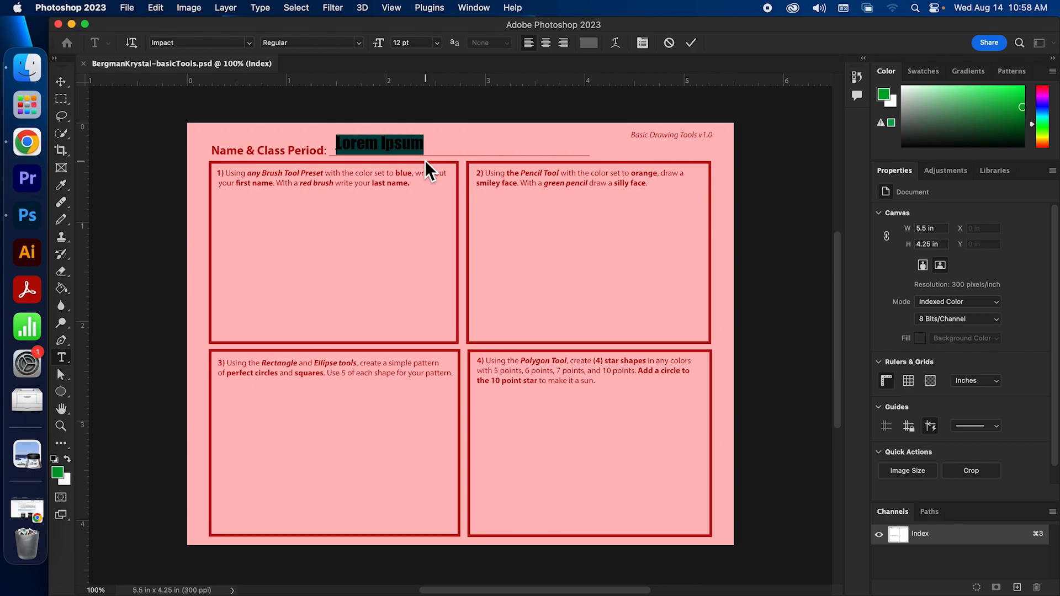
{"action": "type", "text": "Kr"}
{"action": "key", "text": "BackSpace"}
{"action": "key", "text": "BackSpace"}
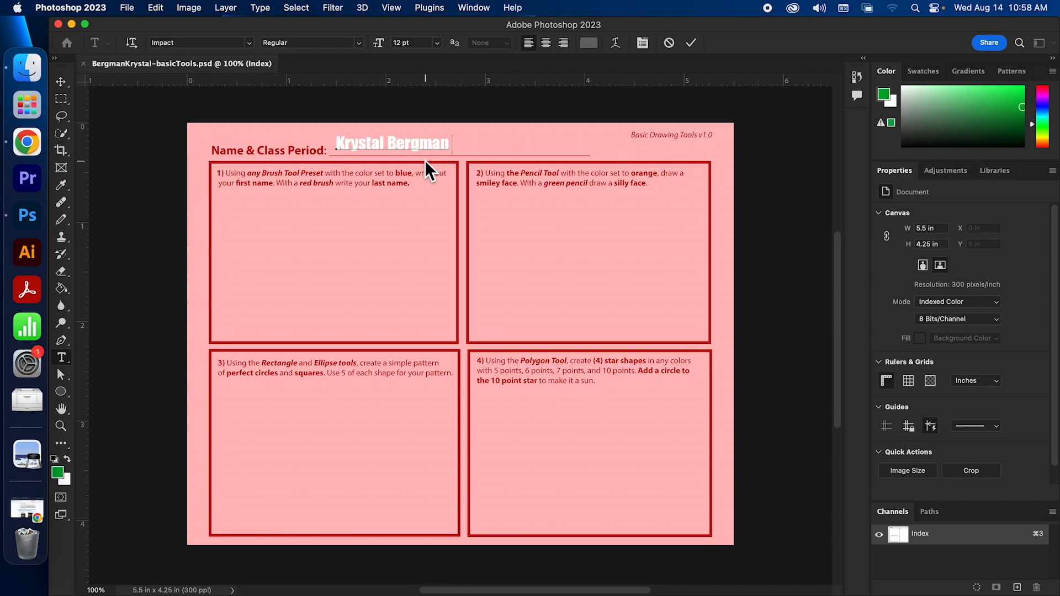
{"action": "left_click", "coordinate": [692, 43]}
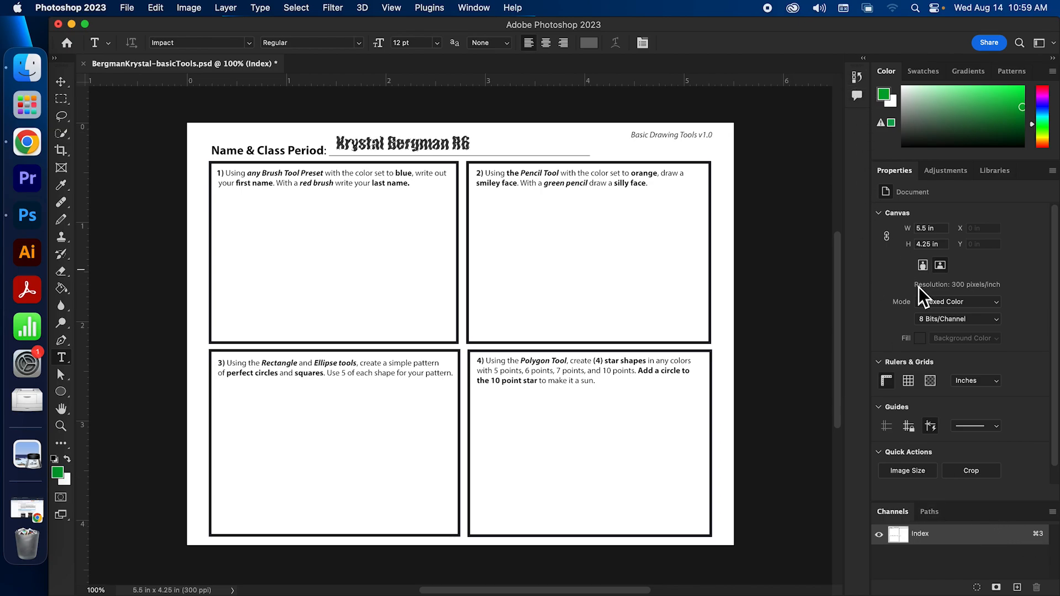
Reset the Essentials workspace and delete the name text layer
{"action": "left_click", "coordinate": [1043, 43]}
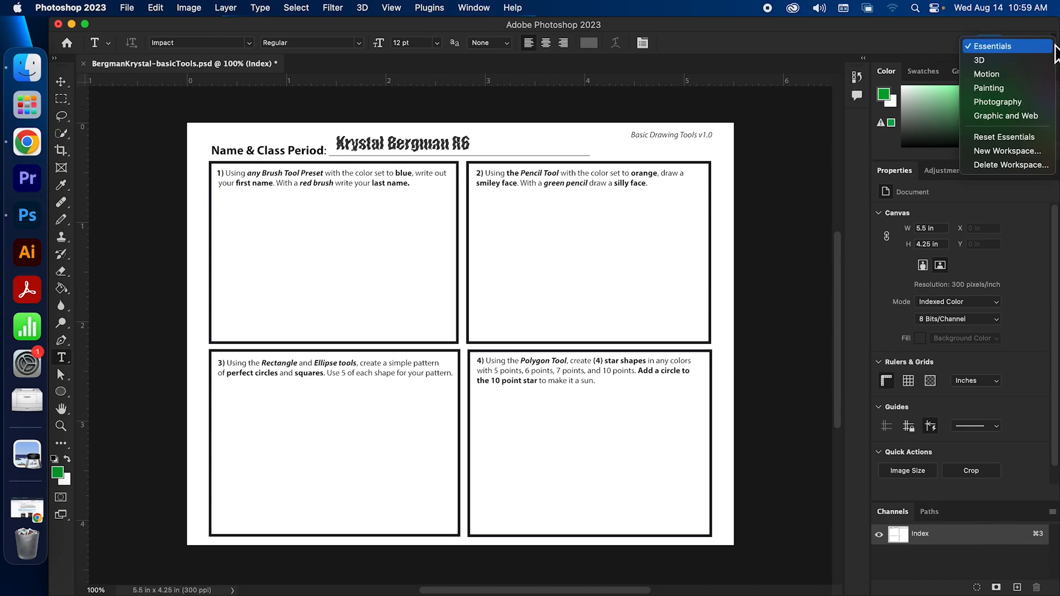
{"action": "left_click", "coordinate": [992, 135]}
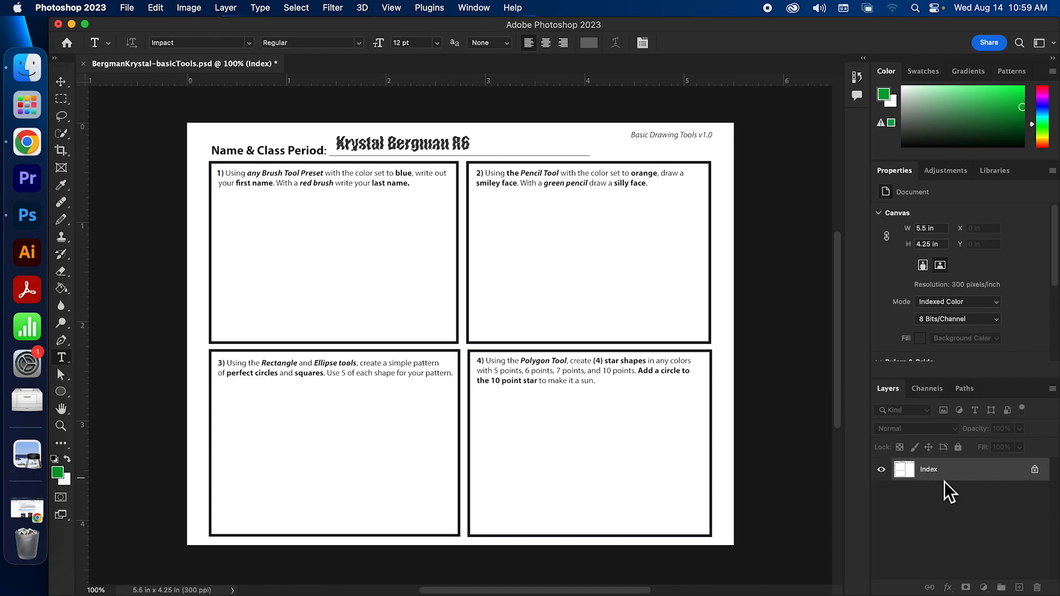
{"action": "left_click", "coordinate": [61, 81]}
{"action": "left_click_drag", "start_coordinate": [362, 151], "coordinate": [409, 157]}
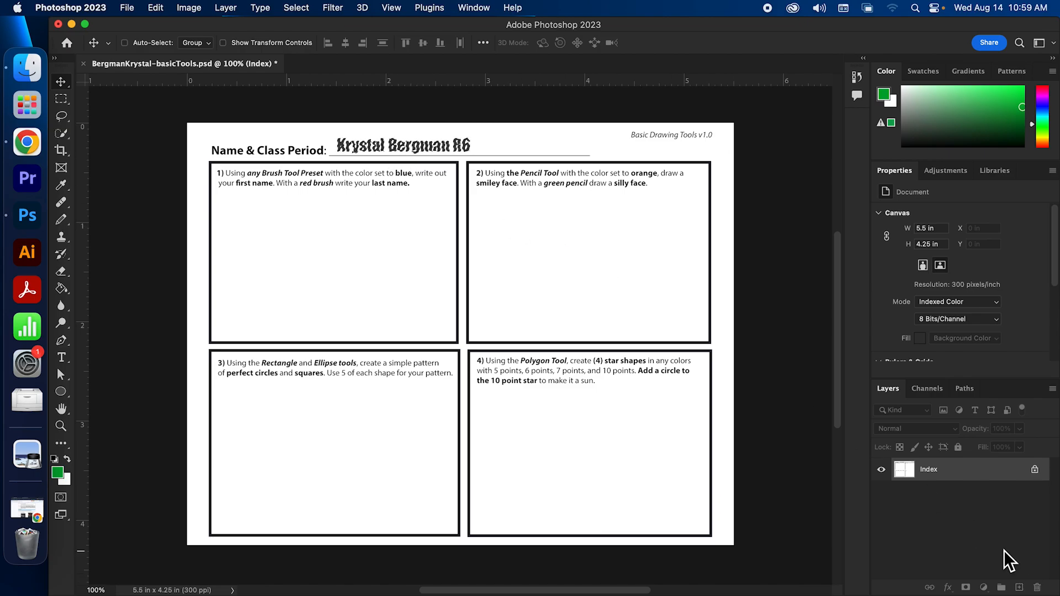
{"action": "key", "text": "Delete"}
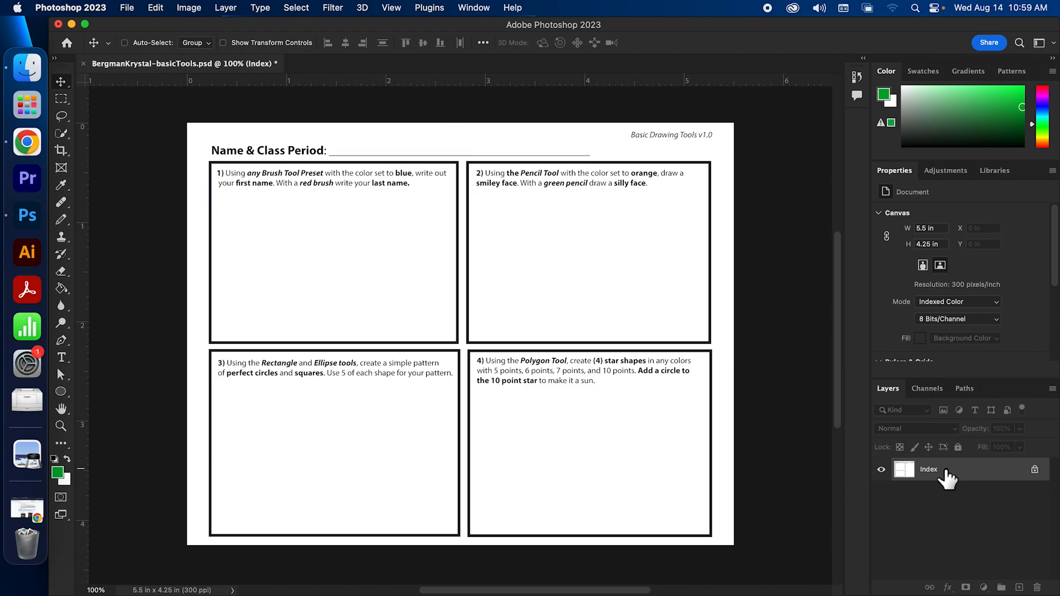
Cancel a new placeholder text box and convert the image mode to RGB Color
{"action": "left_click", "coordinate": [62, 357]}
{"action": "left_click", "coordinate": [341, 147]}
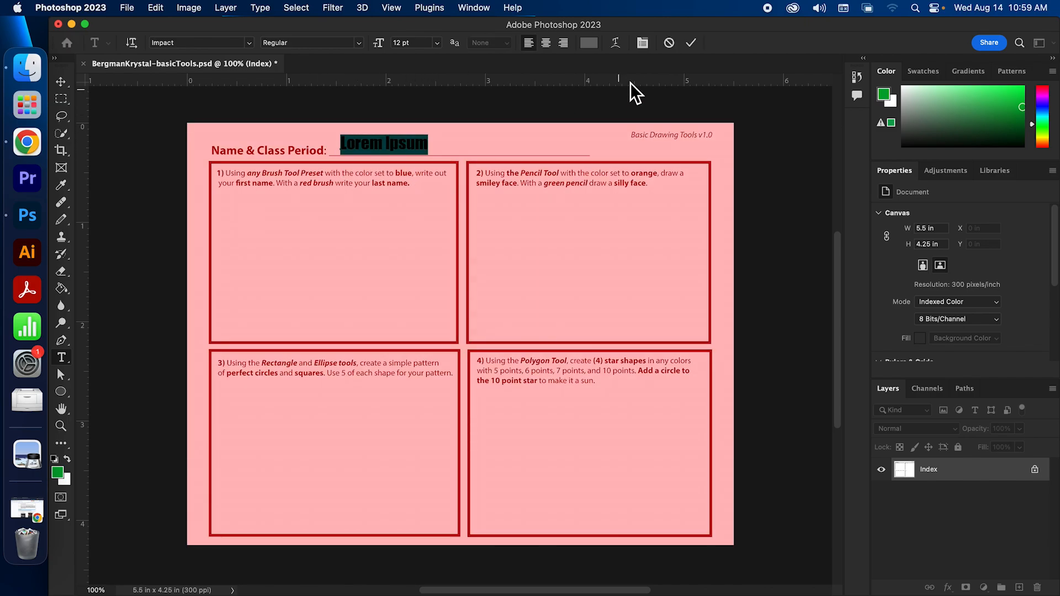
{"action": "left_click", "coordinate": [669, 44]}
{"action": "left_click", "coordinate": [188, 9]}
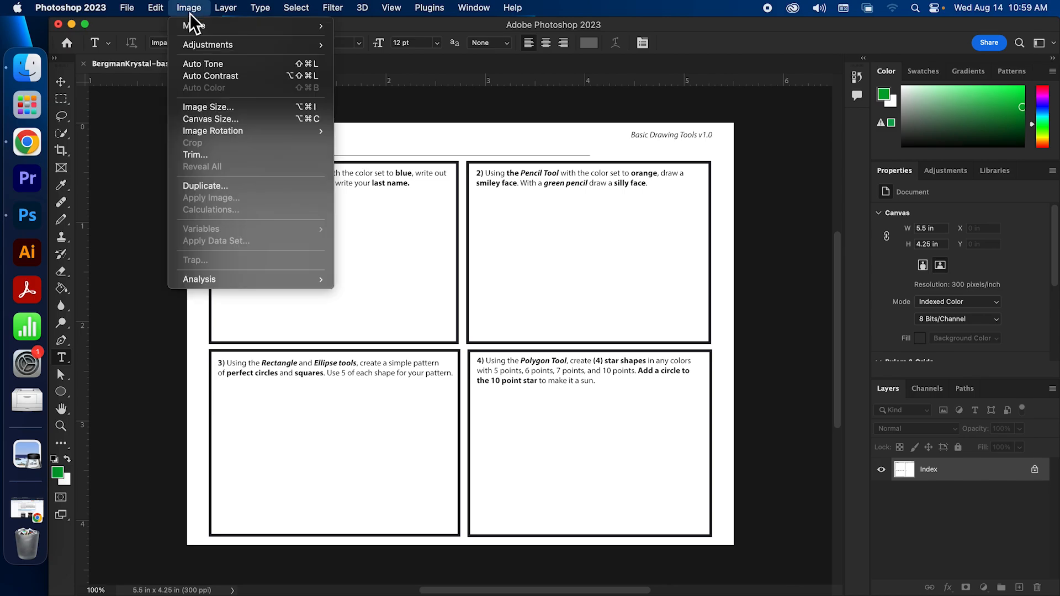
{"action": "mouse_move", "coordinate": [191, 27]}
{"action": "left_click", "coordinate": [377, 70]}
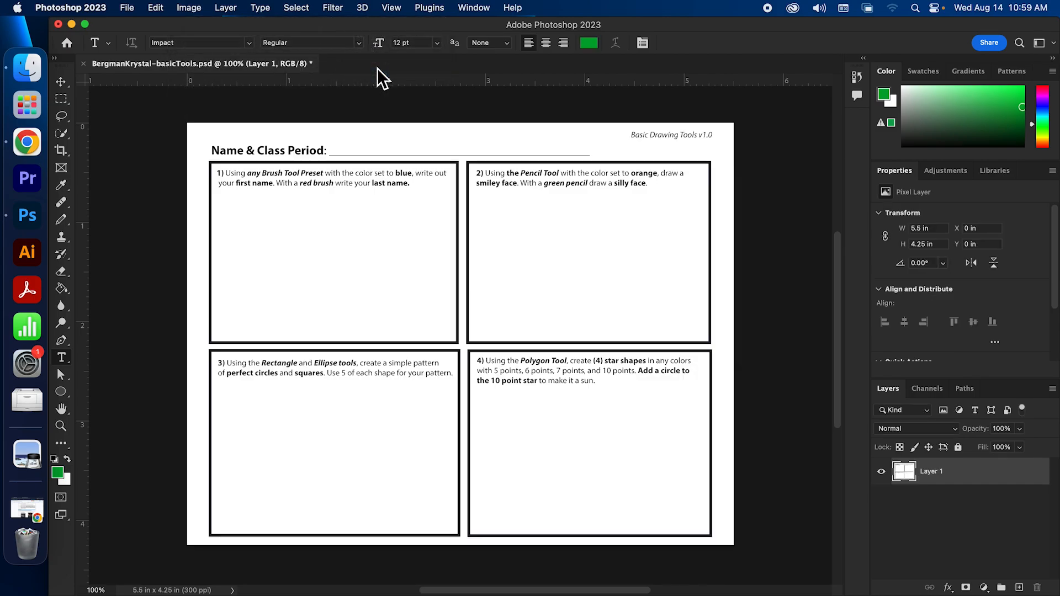
Retype the student's name and R6 on the name line in black, commit it, and nudge it into place
{"action": "left_click", "coordinate": [341, 147]}
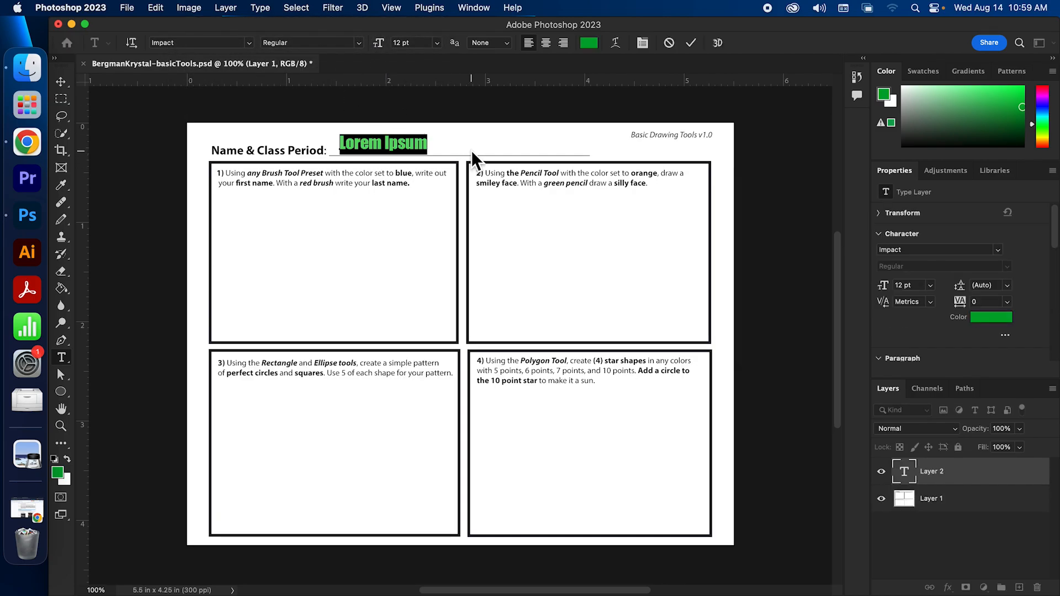
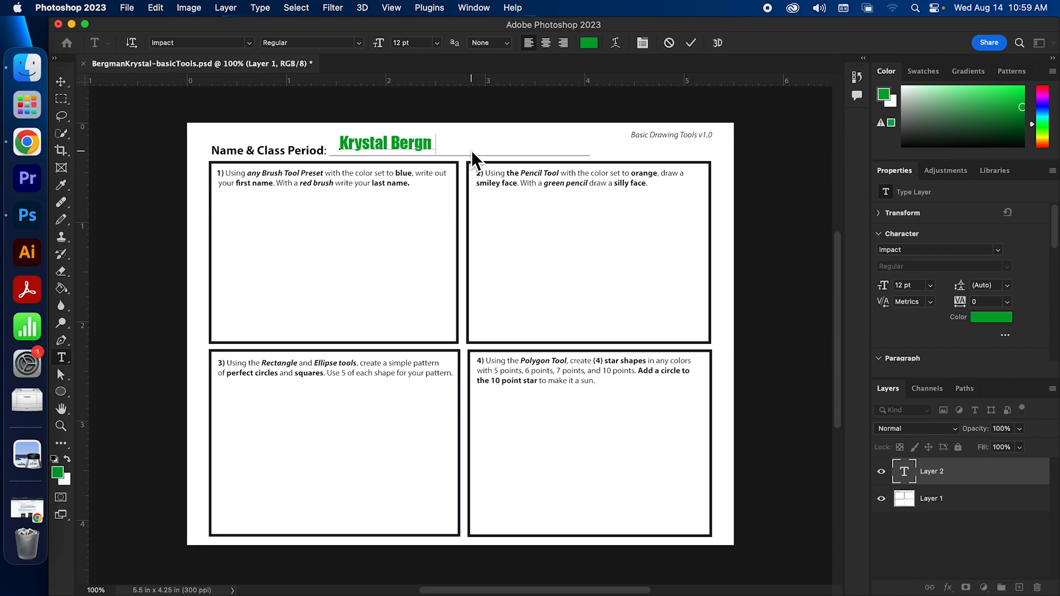
{"action": "type", "text": " R6"}
{"action": "key", "text": "shift+Left"}
{"action": "key", "text": "shift+Left"}
{"action": "key", "text": "shift+Left"}
{"action": "key", "text": "shift+Left"}
{"action": "key", "text": "shift+Left"}
{"action": "key", "text": "shift+Left"}
{"action": "key", "text": "shift+Left"}
{"action": "key", "text": "shift+Left"}
{"action": "key", "text": "shift+Left"}
{"action": "key", "text": "shift+Left"}
{"action": "key", "text": "shift+Left"}
{"action": "key", "text": "shift+Left"}
{"action": "key", "text": "shift+Left"}
{"action": "key", "text": "shift+Left"}
{"action": "key", "text": "shift+Left"}
{"action": "key", "text": "shift+Left"}
{"action": "key", "text": "shift+Left"}
{"action": "key", "text": "shift+Left"}
{"action": "left_click", "coordinate": [590, 40]}
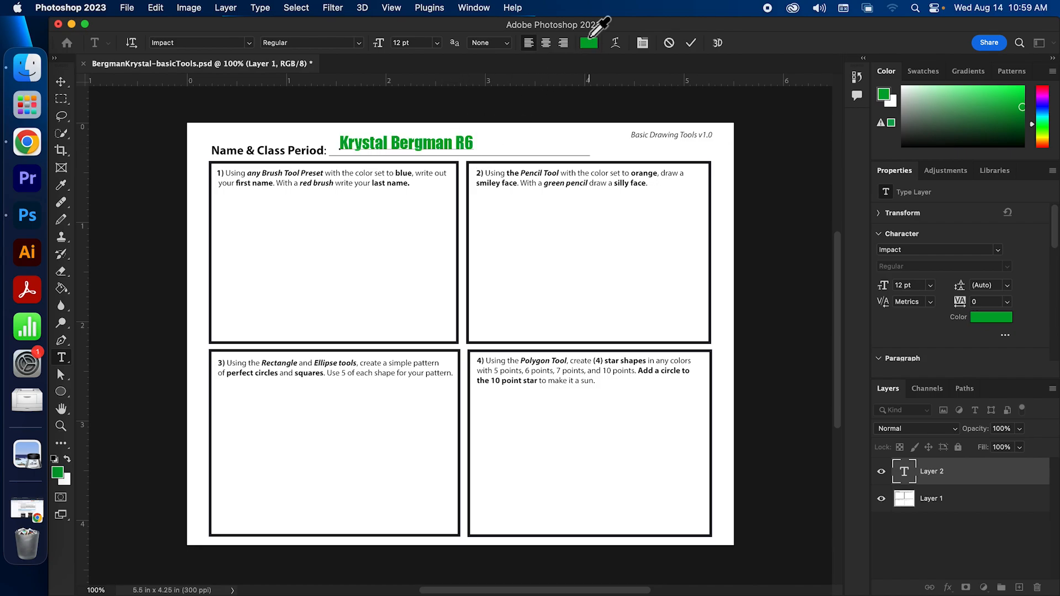
{"action": "left_click_drag", "start_coordinate": [809, 284], "coordinate": [866, 519]}
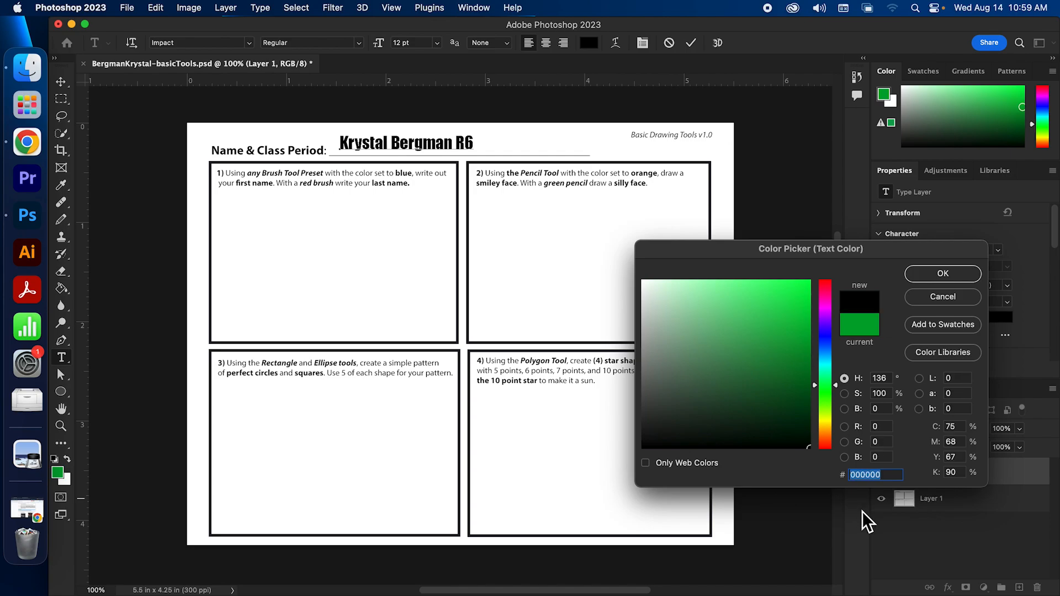
{"action": "left_click", "coordinate": [934, 275]}
{"action": "left_click", "coordinate": [445, 143]}
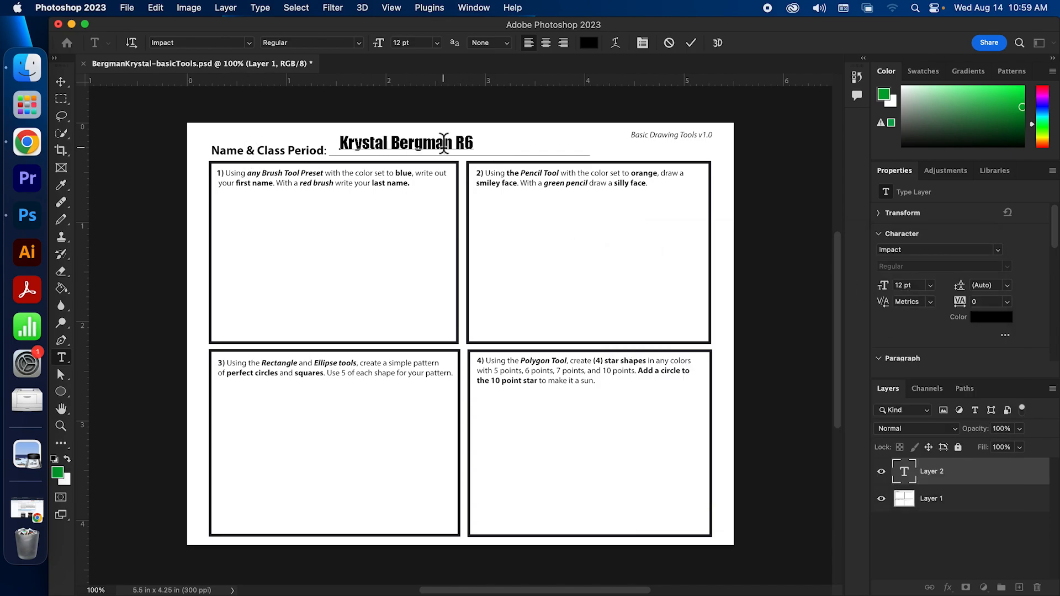
{"action": "left_click", "coordinate": [688, 43]}
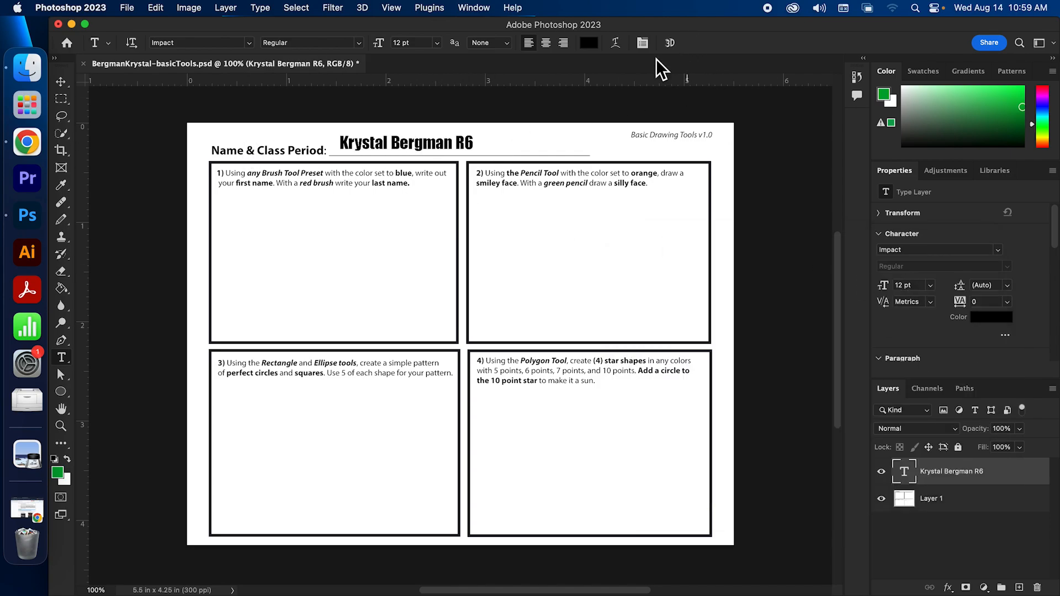
{"action": "left_click", "coordinate": [61, 81]}
{"action": "left_click_drag", "start_coordinate": [417, 148], "coordinate": [414, 148]}
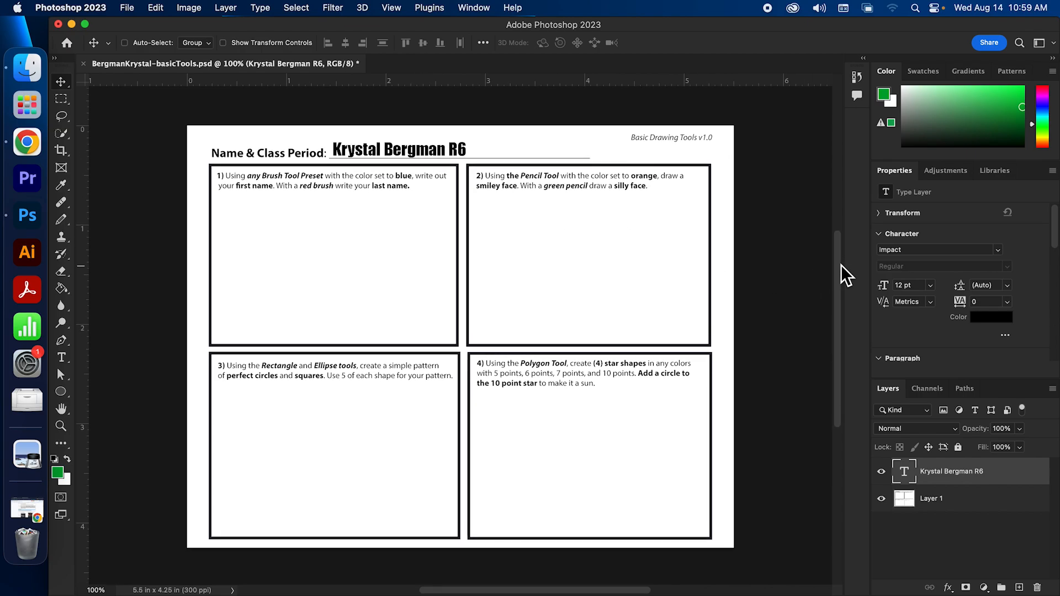
{"action": "scroll", "coordinate": [837, 289], "scroll_direction": "down", "scroll_amount": 1}
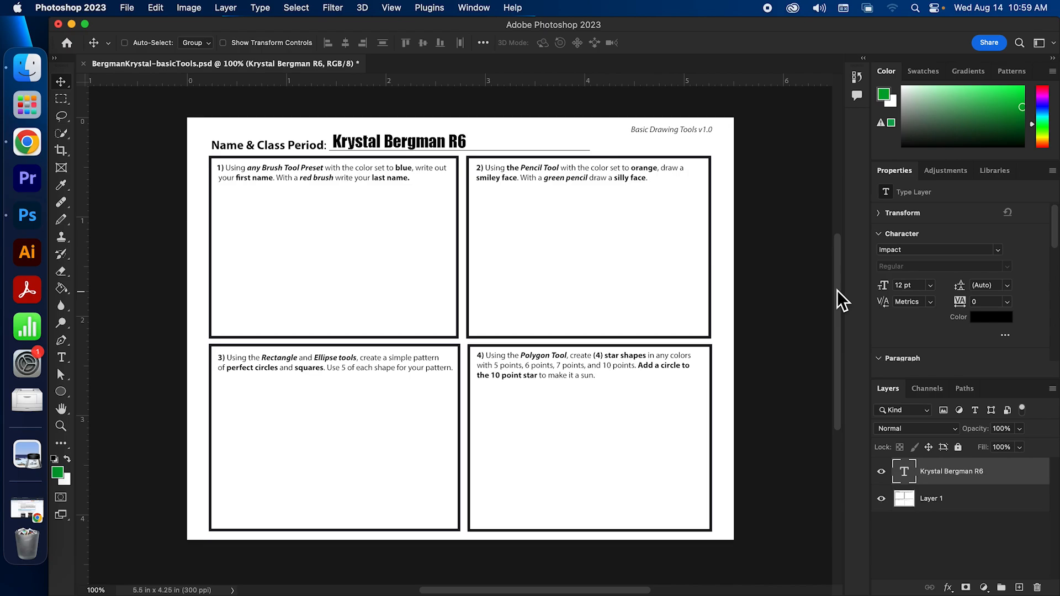
{"action": "scroll", "coordinate": [837, 290], "scroll_direction": "down", "scroll_amount": 1}
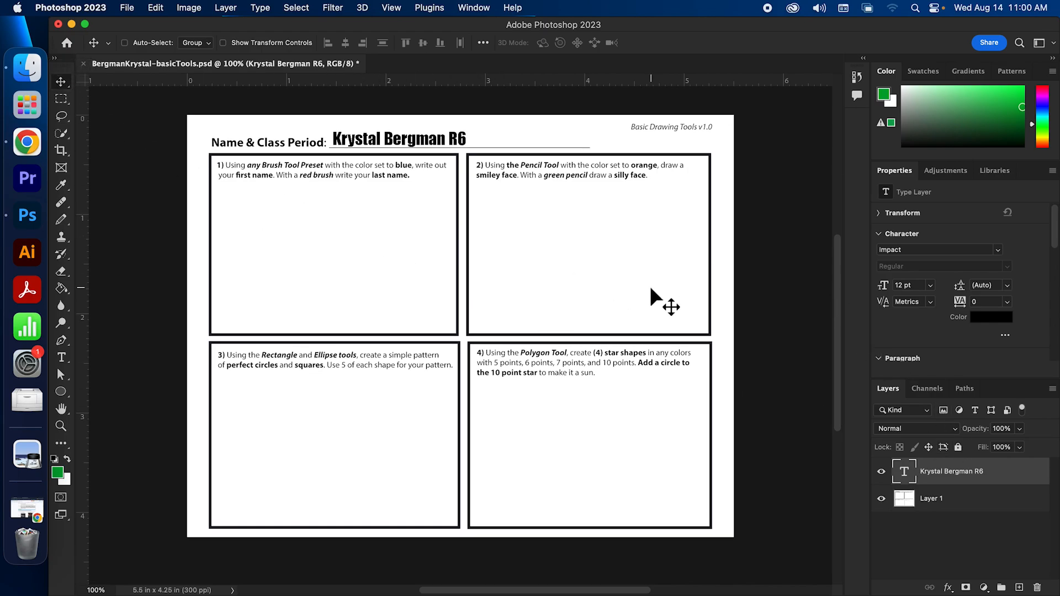
{"action": "left_click_drag", "start_coordinate": [836, 318], "coordinate": [840, 313]}
{"action": "left_click_drag", "start_coordinate": [838, 376], "coordinate": [837, 371]}
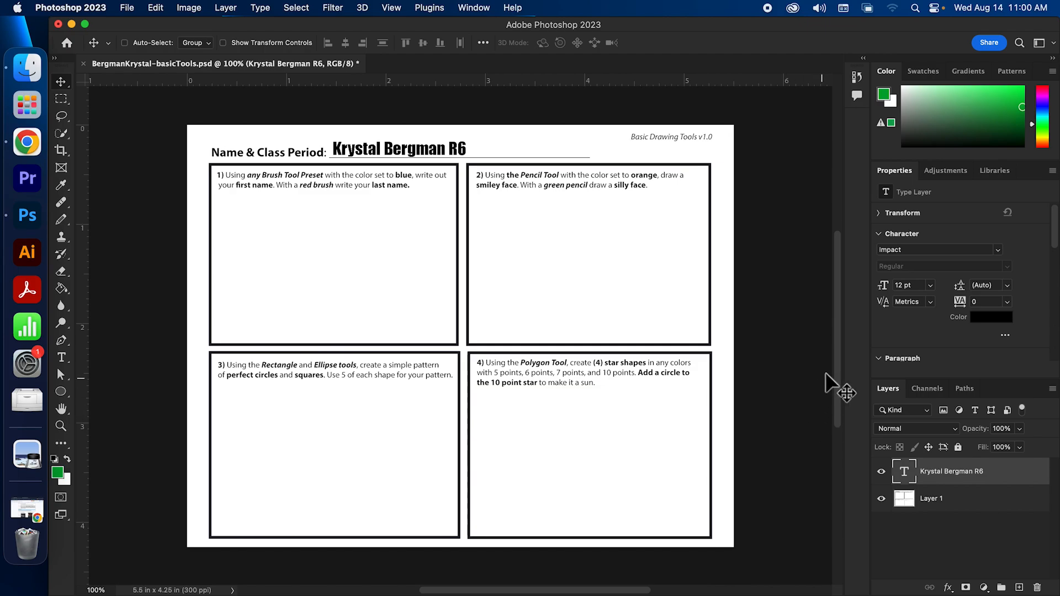
{"action": "left_click_drag", "start_coordinate": [835, 367], "coordinate": [836, 369]}
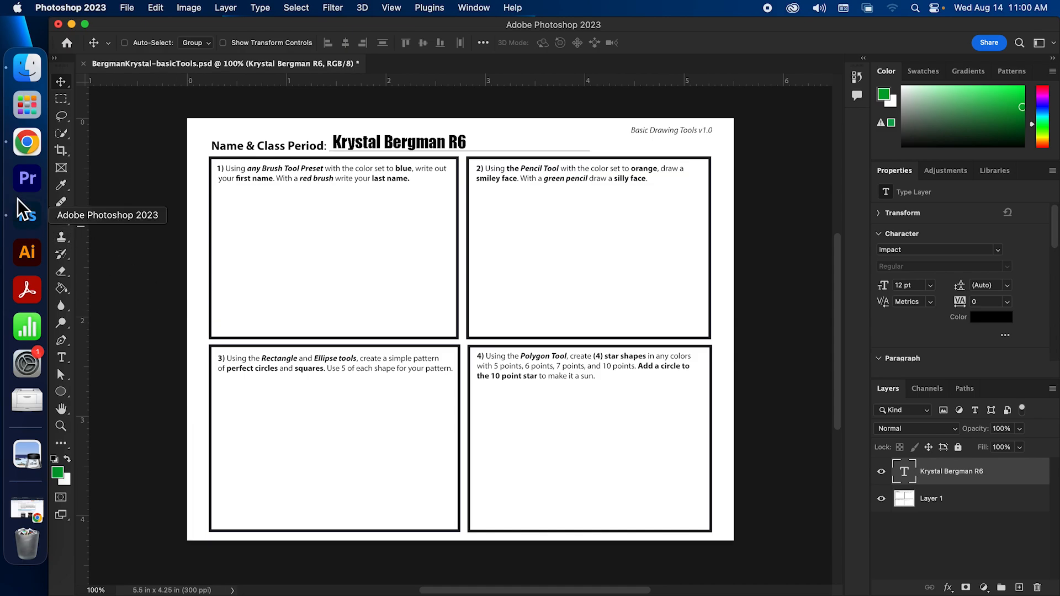
{"action": "left_click", "coordinate": [26, 144]}
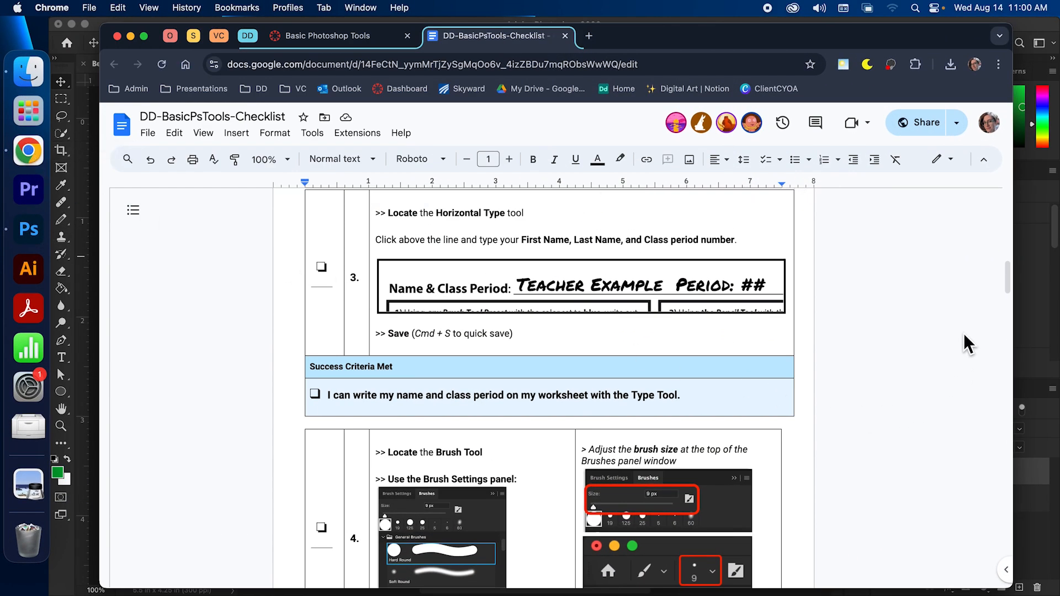
{"action": "left_click_drag", "start_coordinate": [1009, 273], "coordinate": [1013, 293]}
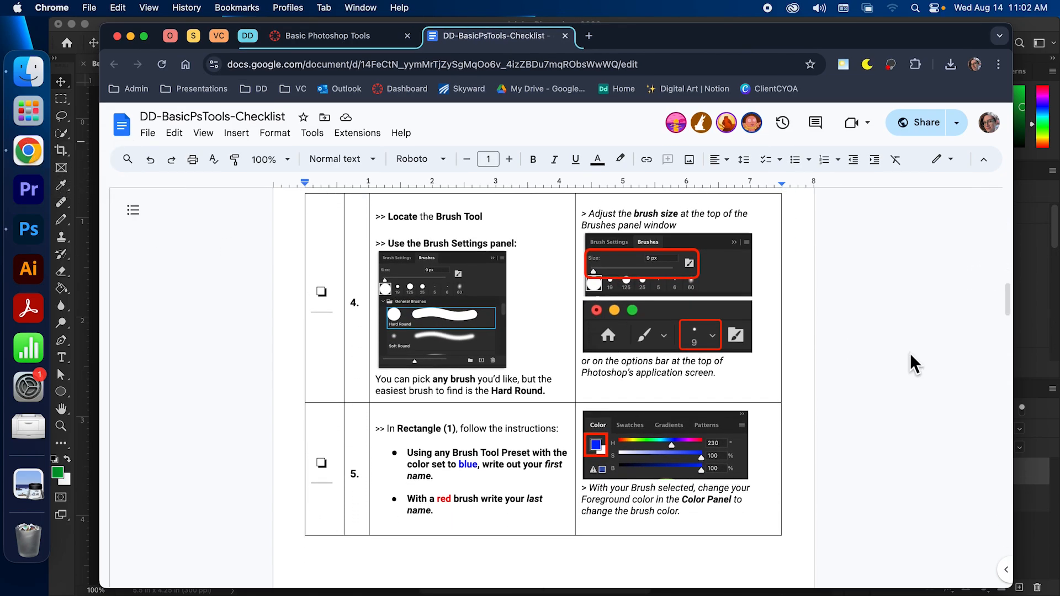
{"action": "left_click_drag", "start_coordinate": [1004, 300], "coordinate": [1003, 298]}
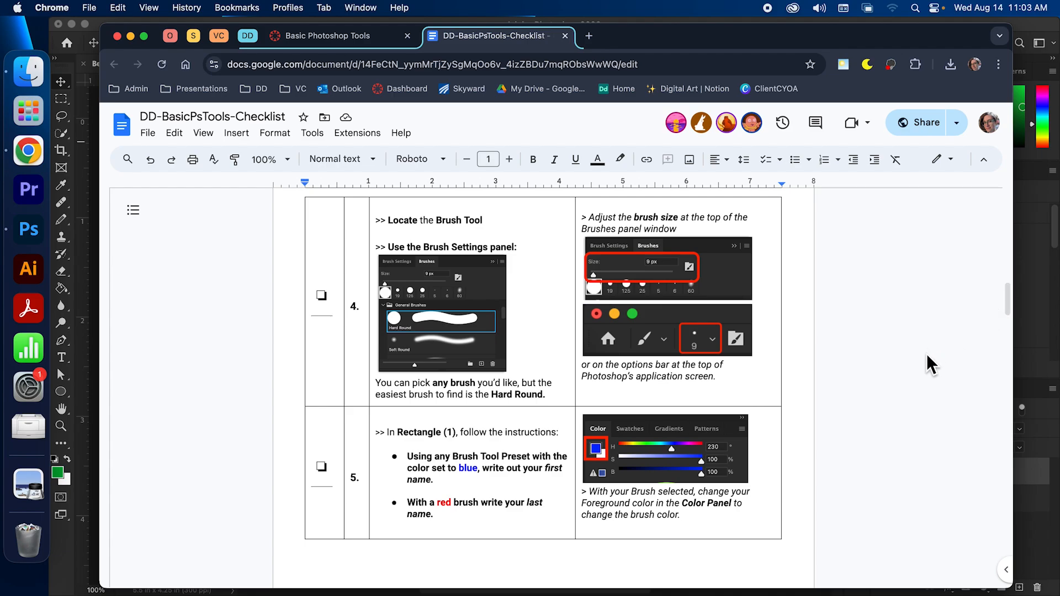
{"action": "scroll", "coordinate": [927, 354], "scroll_direction": "down", "scroll_amount": 1}
{"action": "scroll", "coordinate": [927, 353], "scroll_direction": "up", "scroll_amount": 1}
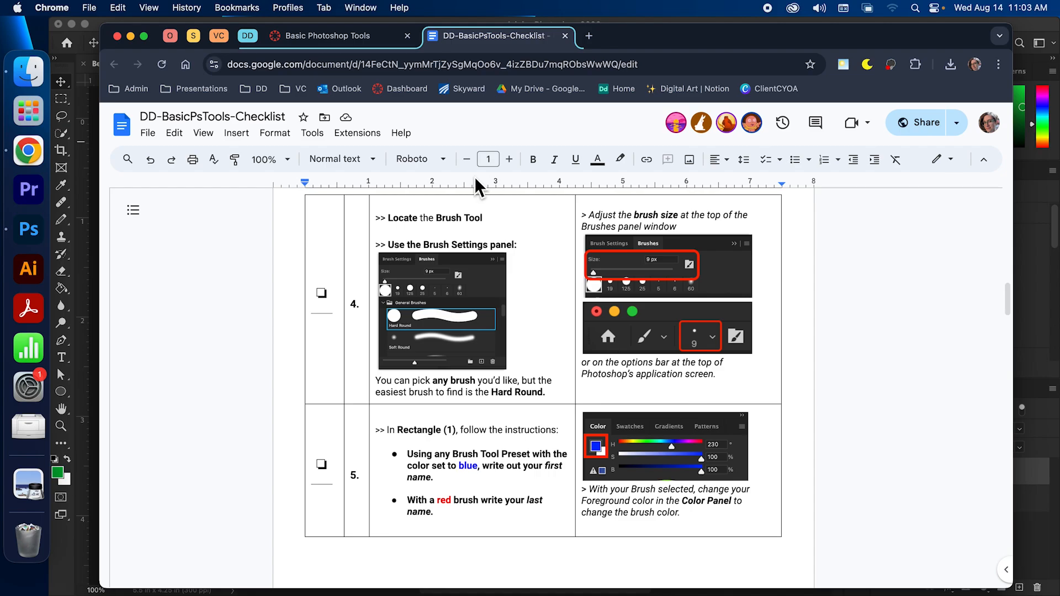
{"action": "left_click", "coordinate": [131, 36]}
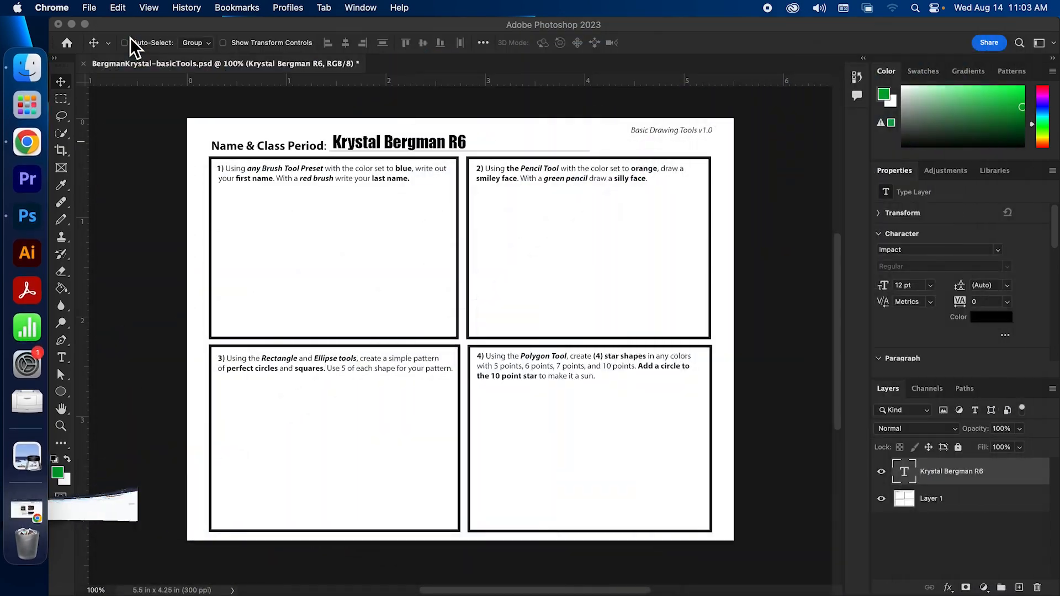
Zoom the worksheet to 200% and scroll up to frame the name line and box 1
{"action": "left_click_drag", "start_coordinate": [627, 590], "coordinate": [585, 588]}
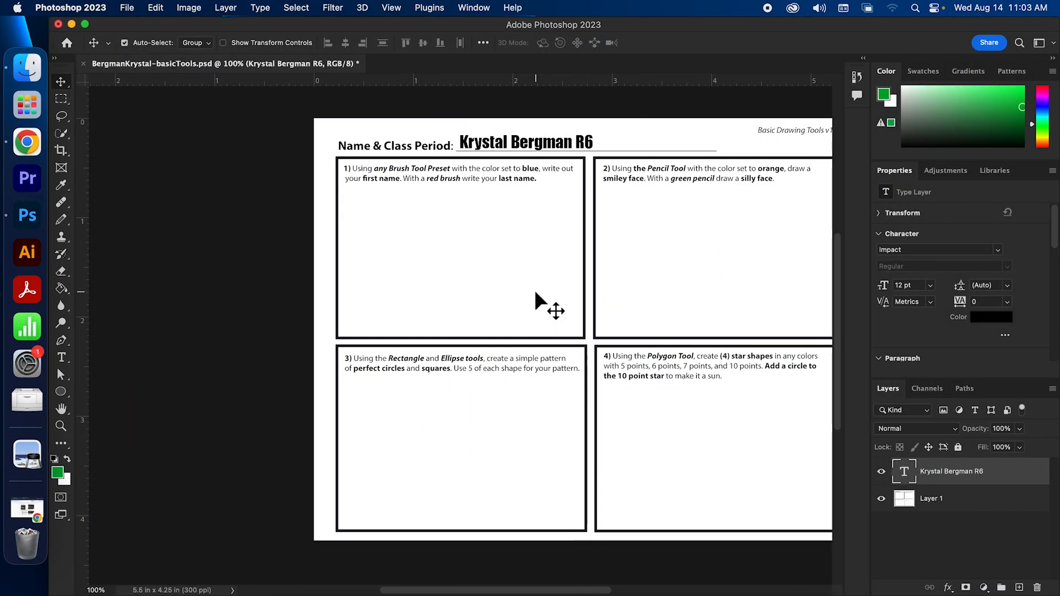
{"action": "key", "text": "super+equal"}
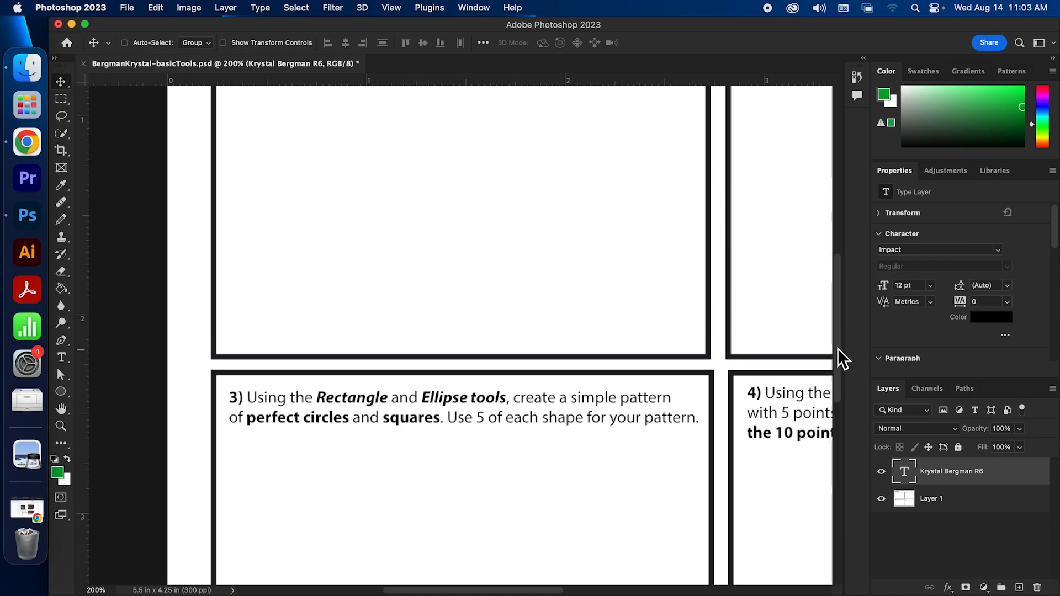
{"action": "left_click_drag", "start_coordinate": [838, 353], "coordinate": [832, 296]}
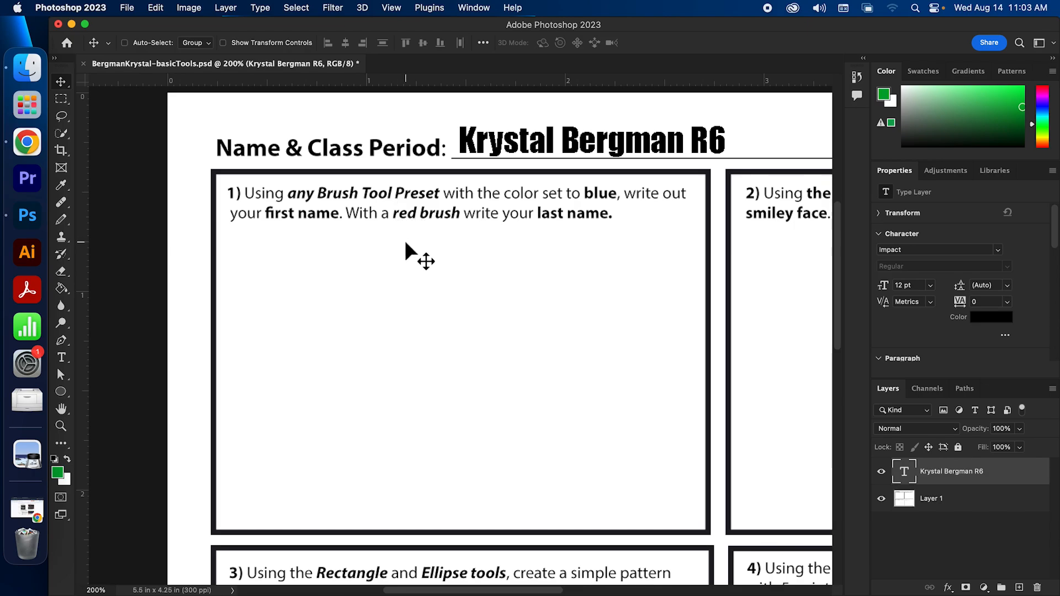
Switch to the Brush Tool from the painting tools group
{"action": "left_click", "coordinate": [63, 219]}
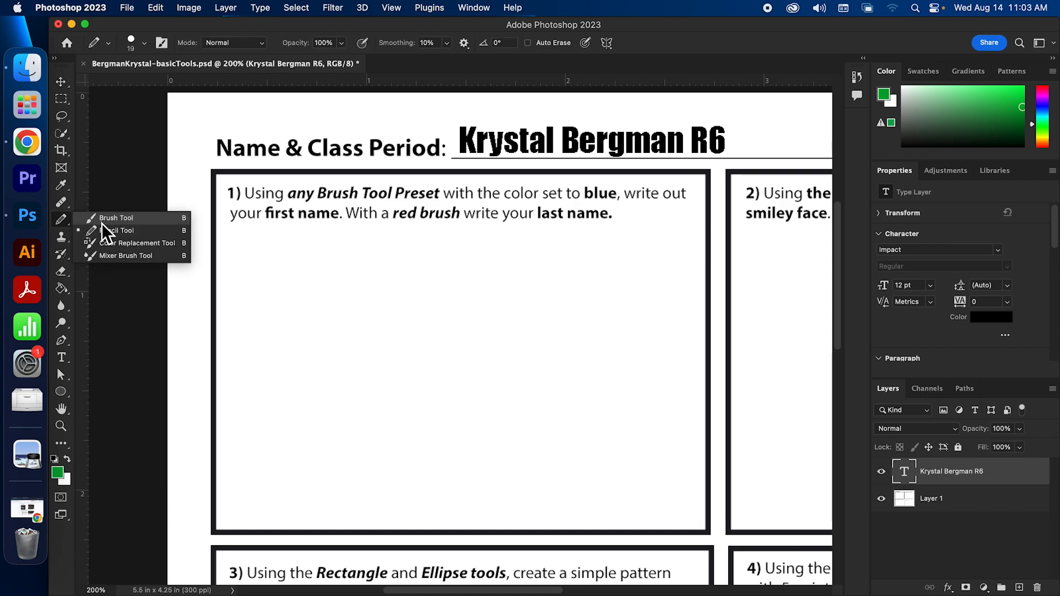
{"action": "left_click", "coordinate": [127, 222]}
{"action": "left_click", "coordinate": [58, 222]}
{"action": "left_click", "coordinate": [111, 219]}
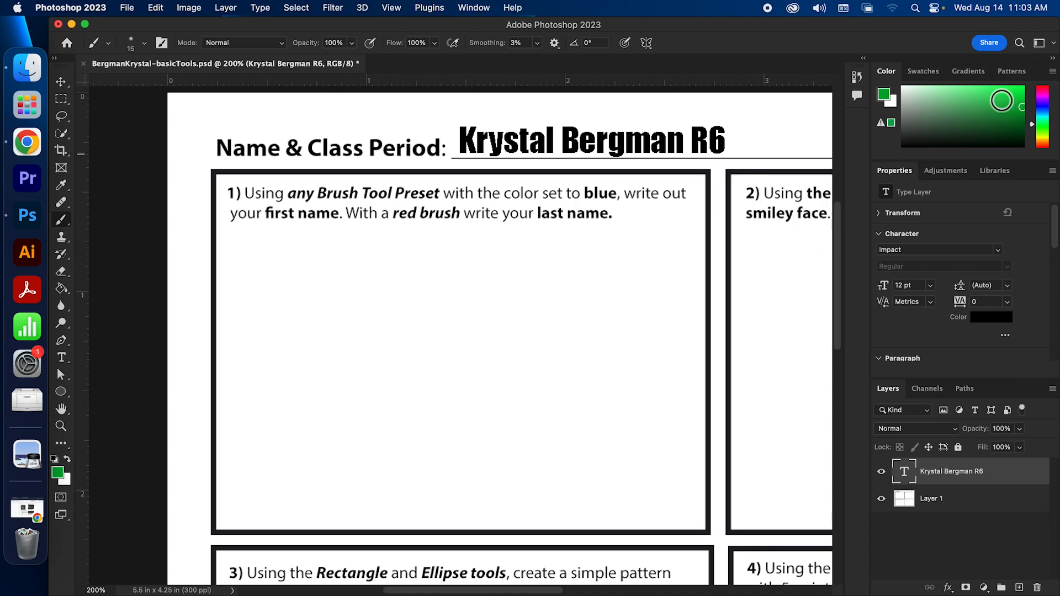
Set the foreground colour to a darker blue and try painting in box 1
{"action": "left_click", "coordinate": [887, 95]}
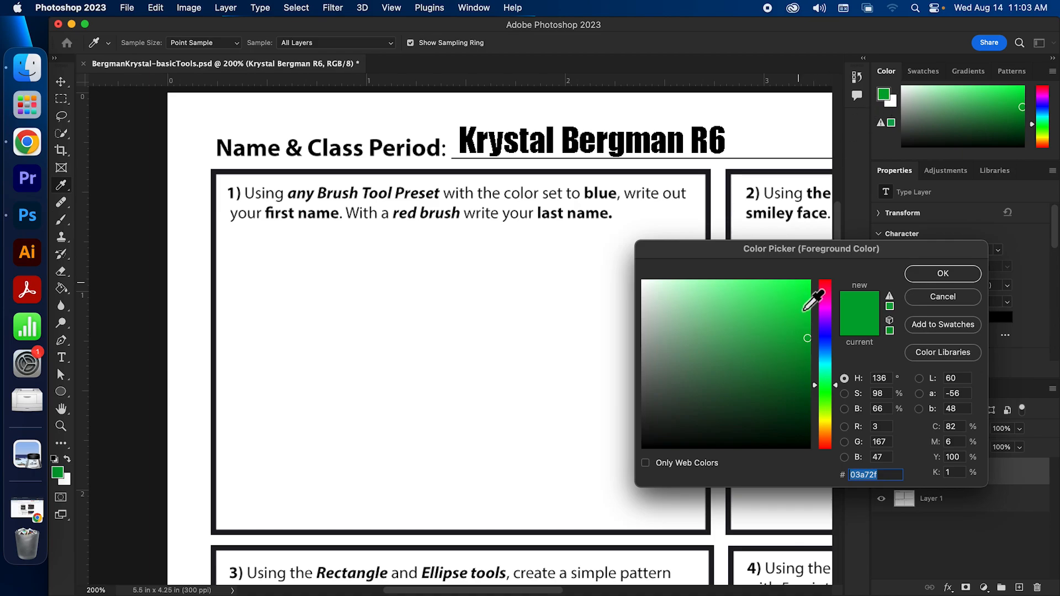
{"action": "left_click", "coordinate": [824, 342]}
{"action": "mouse_move", "coordinate": [800, 329]}
{"action": "left_mouse_down"}
{"action": "mouse_move", "coordinate": [822, 299]}
{"action": "mouse_move", "coordinate": [812, 330]}
{"action": "mouse_move", "coordinate": [814, 317]}
{"action": "mouse_move", "coordinate": [825, 349]}
{"action": "mouse_move", "coordinate": [791, 339]}
{"action": "left_mouse_up"}
{"action": "left_click", "coordinate": [918, 275]}
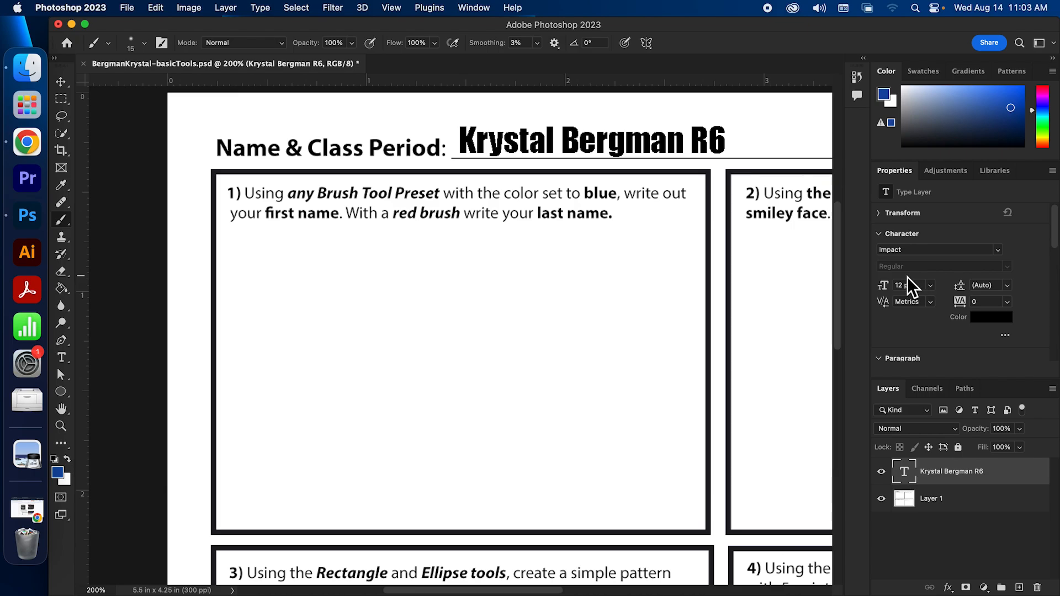
{"action": "left_click", "coordinate": [407, 315]}
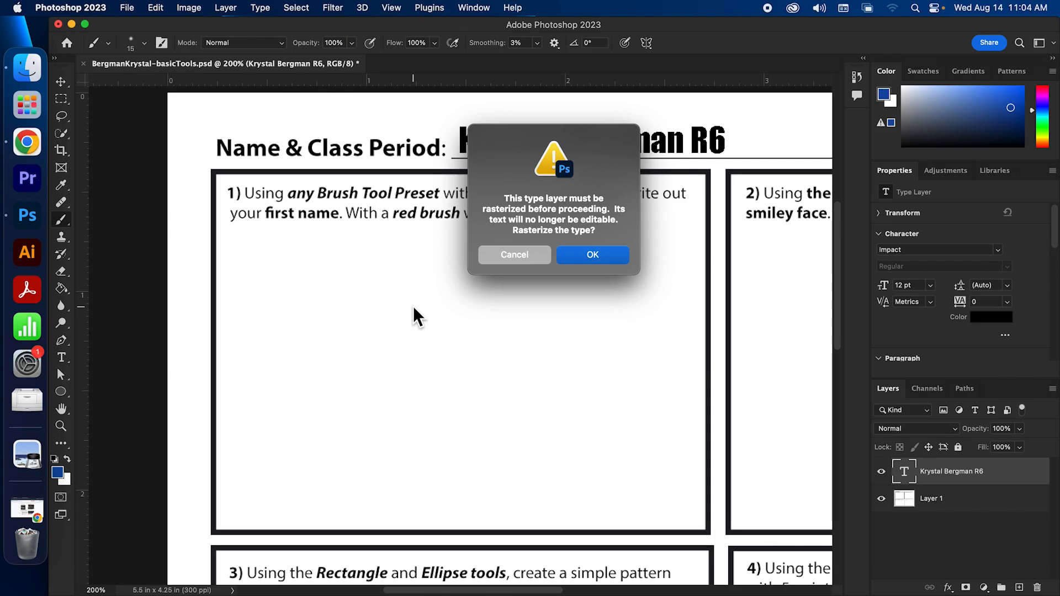
Decline rasterizing the name text and add a new empty layer for painting
{"action": "left_click", "coordinate": [514, 255]}
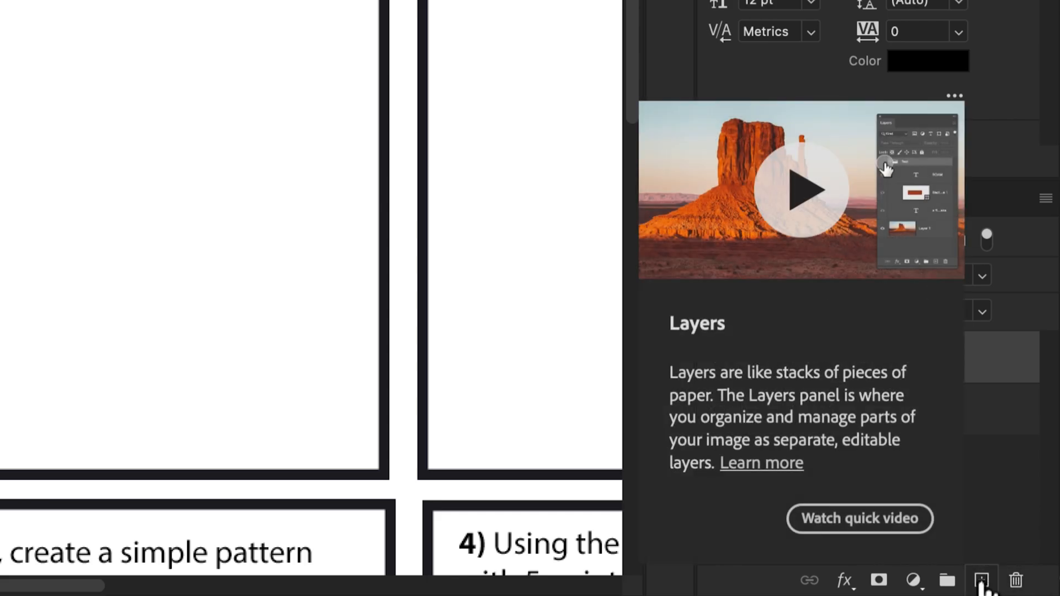
{"action": "left_click", "coordinate": [981, 581]}
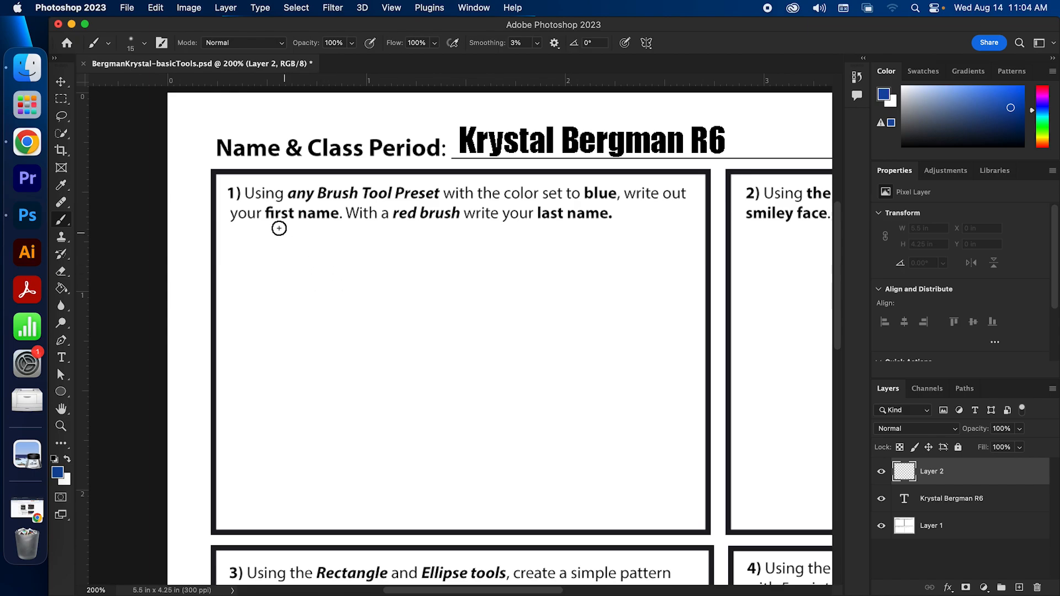
Check the brush preset picker to confirm the 15 px Soft Round brush
{"action": "left_click", "coordinate": [145, 42]}
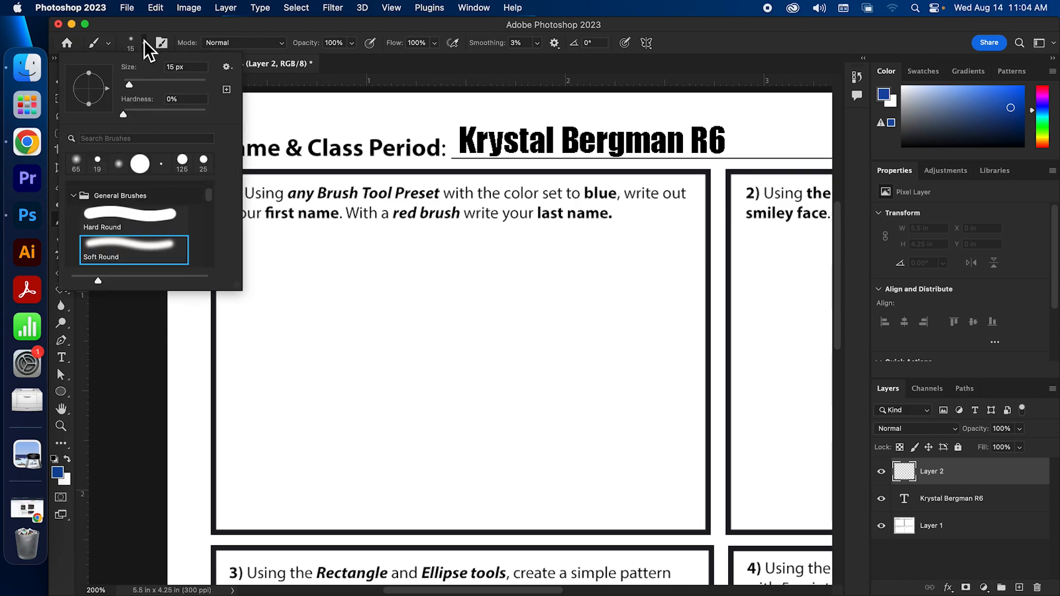
{"action": "left_click", "coordinate": [144, 42]}
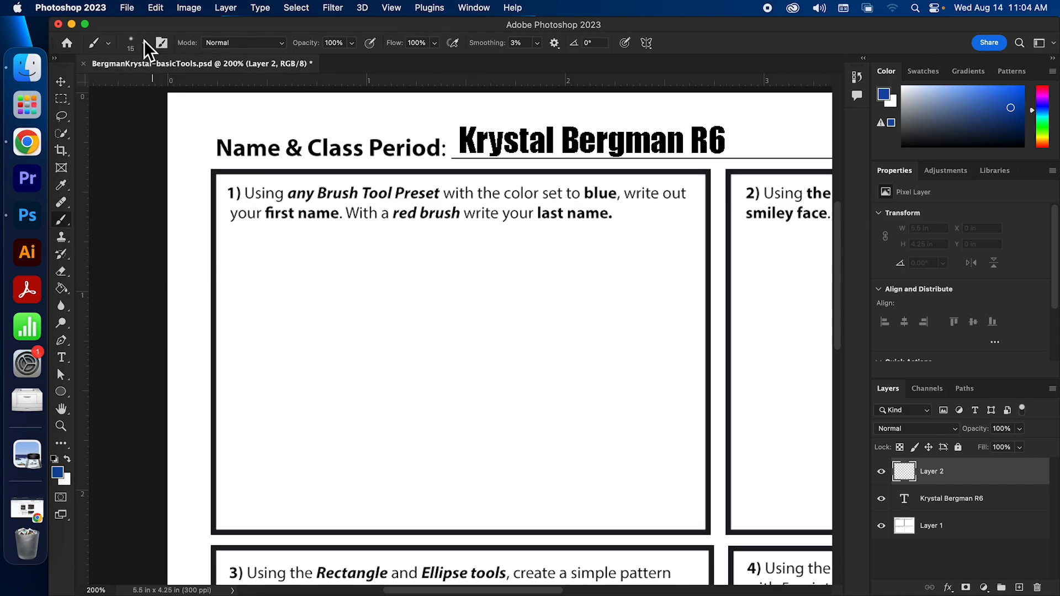
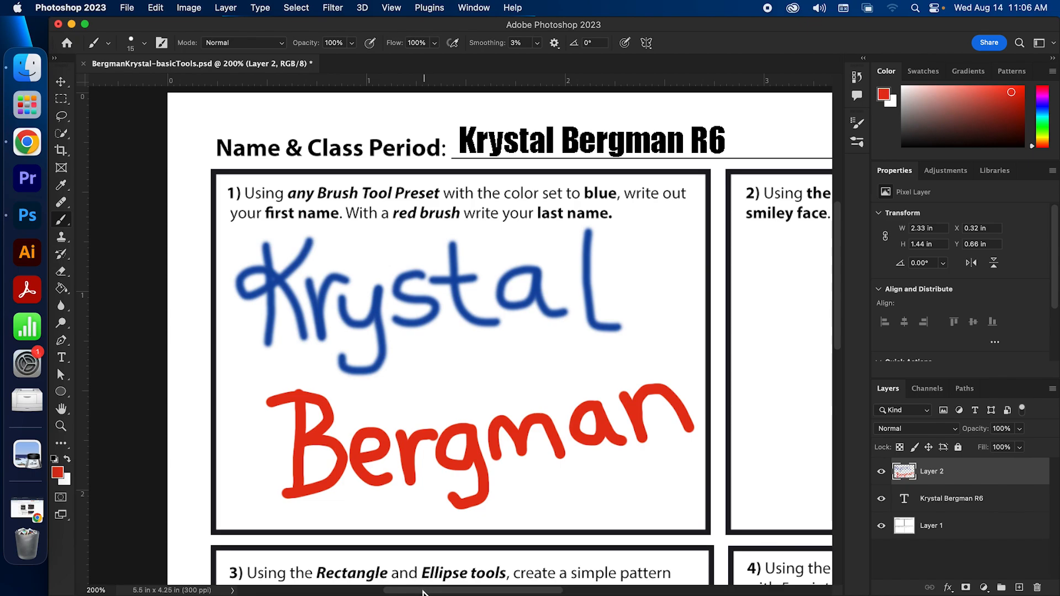
Finish the box 1 name, with the first name in blue and the last name in red
{"action": "left_click_drag", "start_coordinate": [409, 591], "coordinate": [523, 590]}
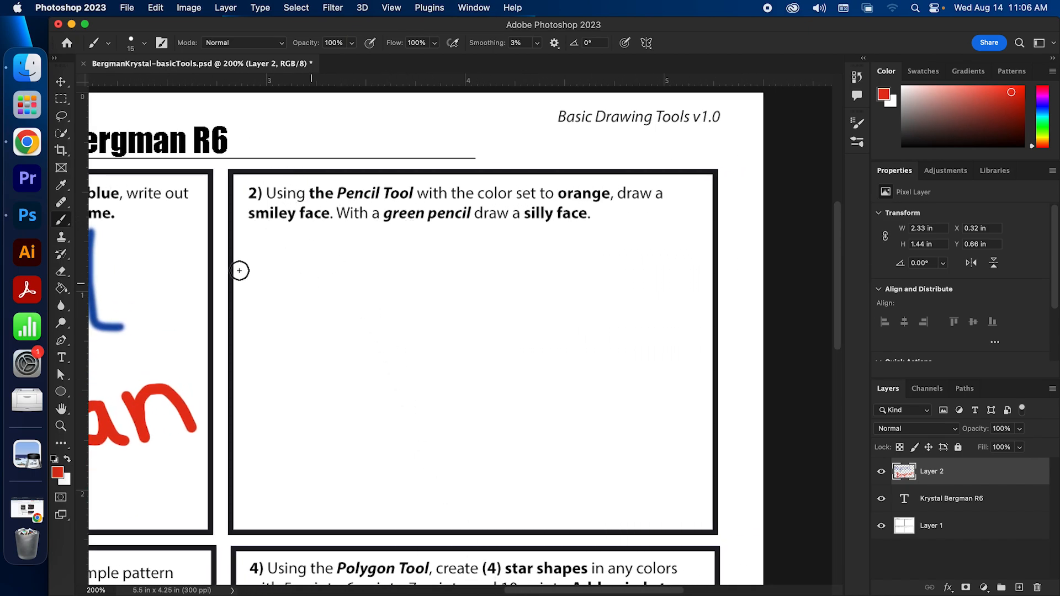
Switch to the Pencil Tool and draw an orange smiley with two eyes and a mouth in box 2
{"action": "right_click", "coordinate": [63, 220]}
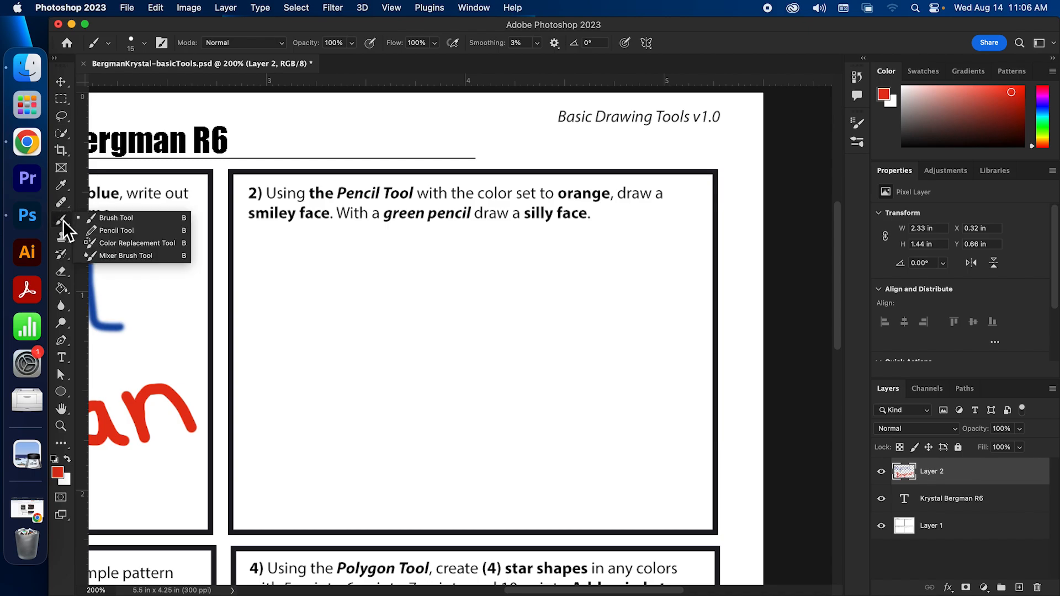
{"action": "left_click", "coordinate": [110, 230]}
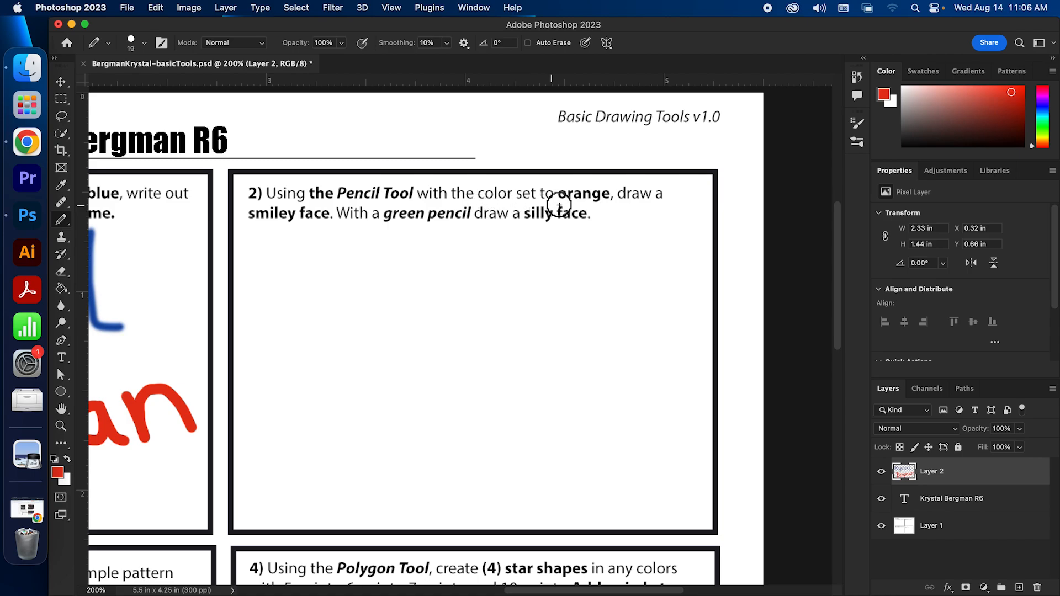
{"action": "left_click", "coordinate": [1043, 142]}
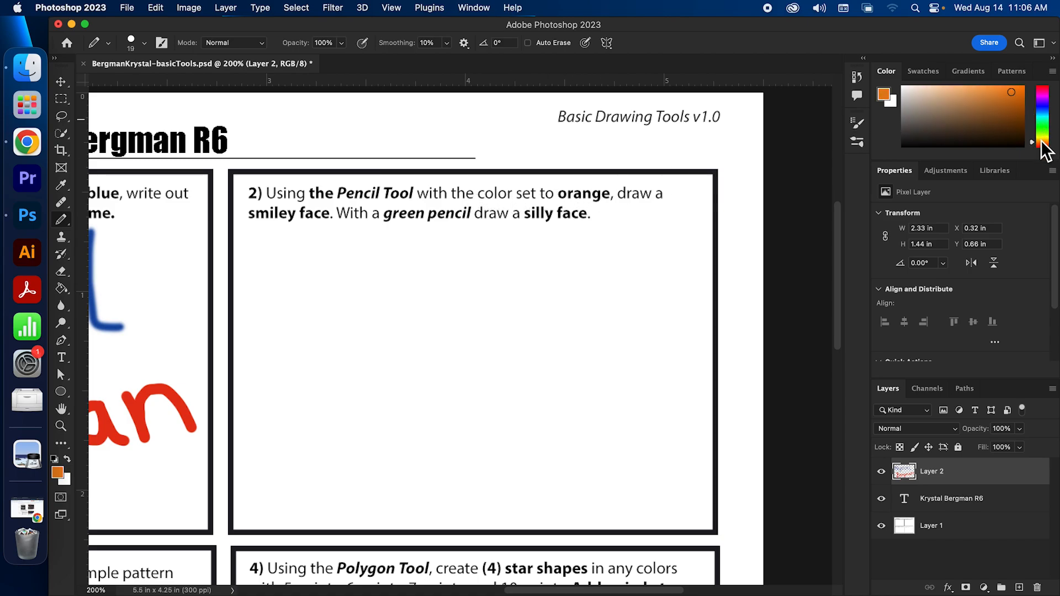
{"action": "left_click_drag", "start_coordinate": [293, 267], "coordinate": [303, 319]}
{"action": "left_click_drag", "start_coordinate": [348, 254], "coordinate": [358, 315]}
{"action": "mouse_move", "coordinate": [266, 356]}
{"action": "left_mouse_down"}
{"action": "mouse_move", "coordinate": [326, 398]}
{"action": "mouse_move", "coordinate": [396, 330]}
{"action": "left_mouse_up"}
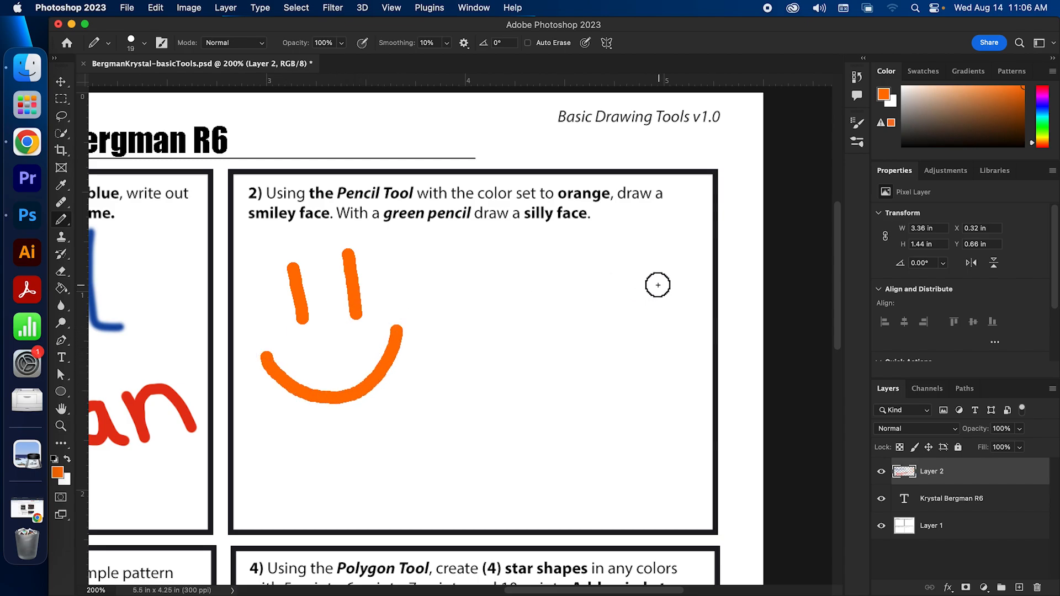
Set the foreground colour to a bright green
{"action": "mouse_move", "coordinate": [1034, 112]}
{"action": "left_mouse_down"}
{"action": "mouse_move", "coordinate": [1035, 132]}
{"action": "mouse_move", "coordinate": [1008, 102]}
{"action": "mouse_move", "coordinate": [1042, 131]}
{"action": "left_mouse_up"}
{"action": "left_click", "coordinate": [1014, 120]}
{"action": "left_click", "coordinate": [1045, 127]}
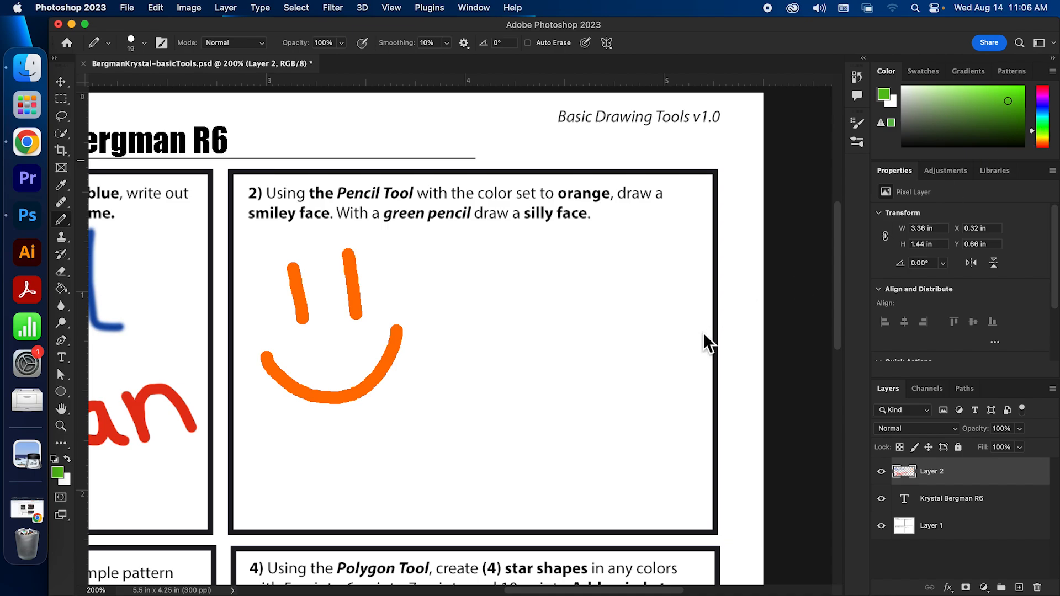
Draw a green silly face with circled eyes, pupils, a nose dot and a wide mouth beside the smiley
{"action": "mouse_move", "coordinate": [559, 288]}
{"action": "left_mouse_down"}
{"action": "mouse_move", "coordinate": [525, 316]}
{"action": "mouse_move", "coordinate": [562, 340]}
{"action": "mouse_move", "coordinate": [580, 319]}
{"action": "mouse_move", "coordinate": [559, 291]}
{"action": "left_mouse_up"}
{"action": "mouse_move", "coordinate": [635, 301]}
{"action": "left_mouse_down"}
{"action": "mouse_move", "coordinate": [604, 334]}
{"action": "mouse_move", "coordinate": [632, 356]}
{"action": "mouse_move", "coordinate": [661, 349]}
{"action": "mouse_move", "coordinate": [660, 318]}
{"action": "mouse_move", "coordinate": [636, 300]}
{"action": "mouse_move", "coordinate": [566, 318]}
{"action": "mouse_move", "coordinate": [630, 327]}
{"action": "left_mouse_up"}
{"action": "left_click", "coordinate": [562, 318]}
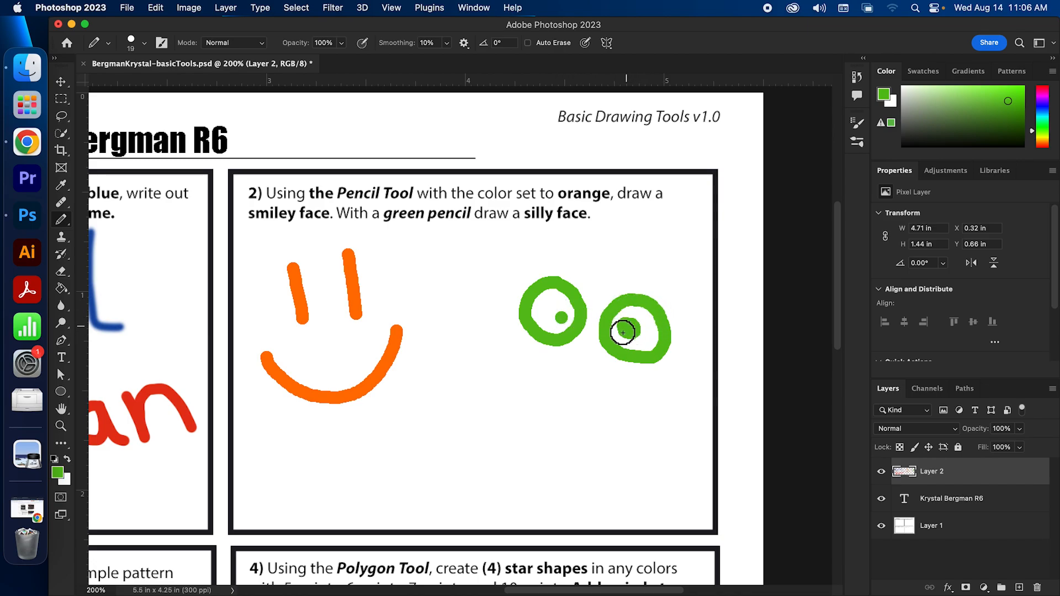
{"action": "mouse_move", "coordinate": [508, 368]}
{"action": "left_mouse_down"}
{"action": "mouse_move", "coordinate": [536, 359]}
{"action": "mouse_move", "coordinate": [559, 378]}
{"action": "mouse_move", "coordinate": [626, 381]}
{"action": "mouse_move", "coordinate": [632, 407]}
{"action": "mouse_move", "coordinate": [600, 426]}
{"action": "mouse_move", "coordinate": [563, 423]}
{"action": "mouse_move", "coordinate": [522, 389]}
{"action": "mouse_move", "coordinate": [516, 368]}
{"action": "mouse_move", "coordinate": [554, 383]}
{"action": "mouse_move", "coordinate": [552, 372]}
{"action": "mouse_move", "coordinate": [575, 401]}
{"action": "mouse_move", "coordinate": [605, 386]}
{"action": "left_mouse_up"}
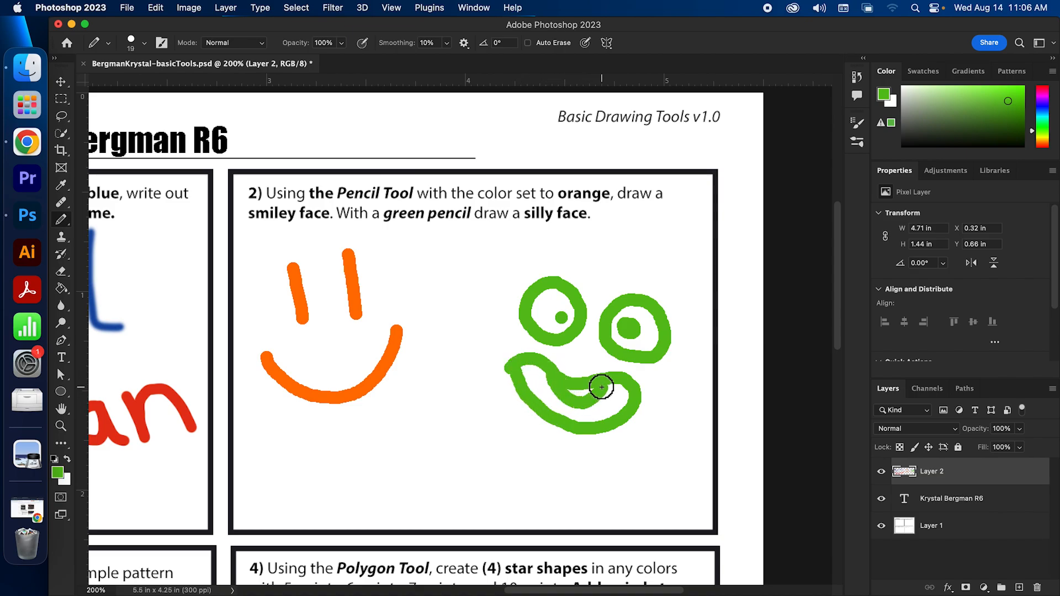
{"action": "left_click", "coordinate": [584, 357]}
{"action": "mouse_move", "coordinate": [659, 592]}
{"action": "left_mouse_down"}
{"action": "mouse_move", "coordinate": [629, 592]}
{"action": "mouse_move", "coordinate": [638, 593]}
{"action": "left_mouse_up"}
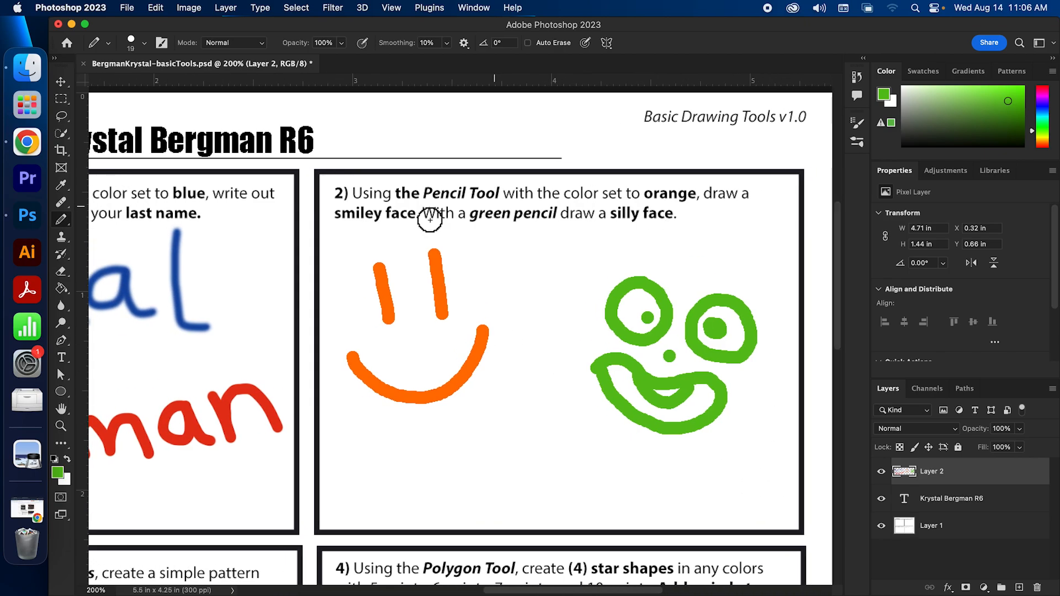
{"action": "left_click", "coordinate": [144, 43]}
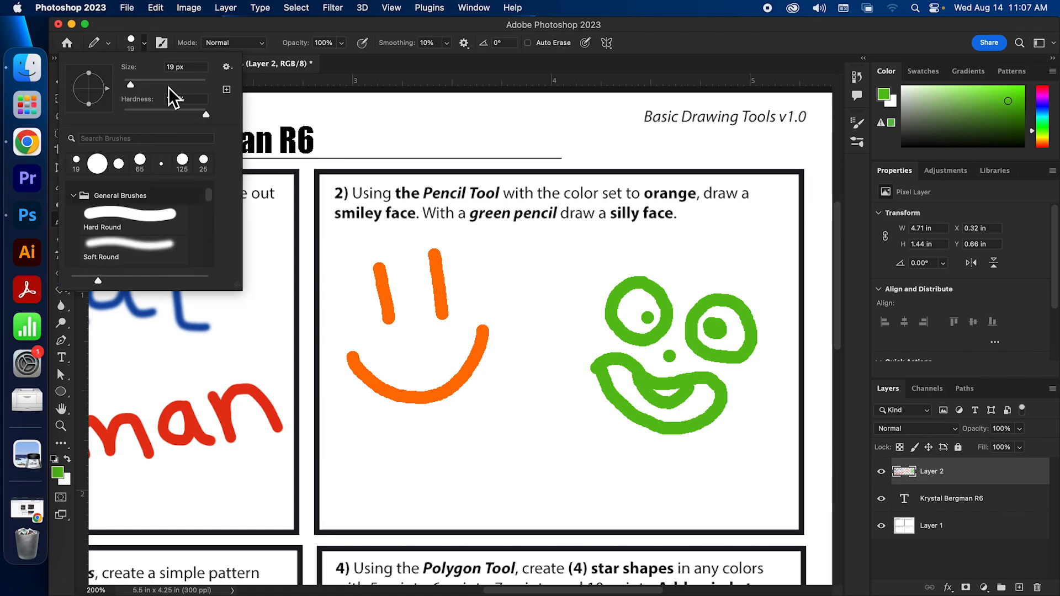
Set the pencil size to 15 px and zoom in on the drawn strokes
{"action": "left_click_drag", "start_coordinate": [131, 83], "coordinate": [128, 84]}
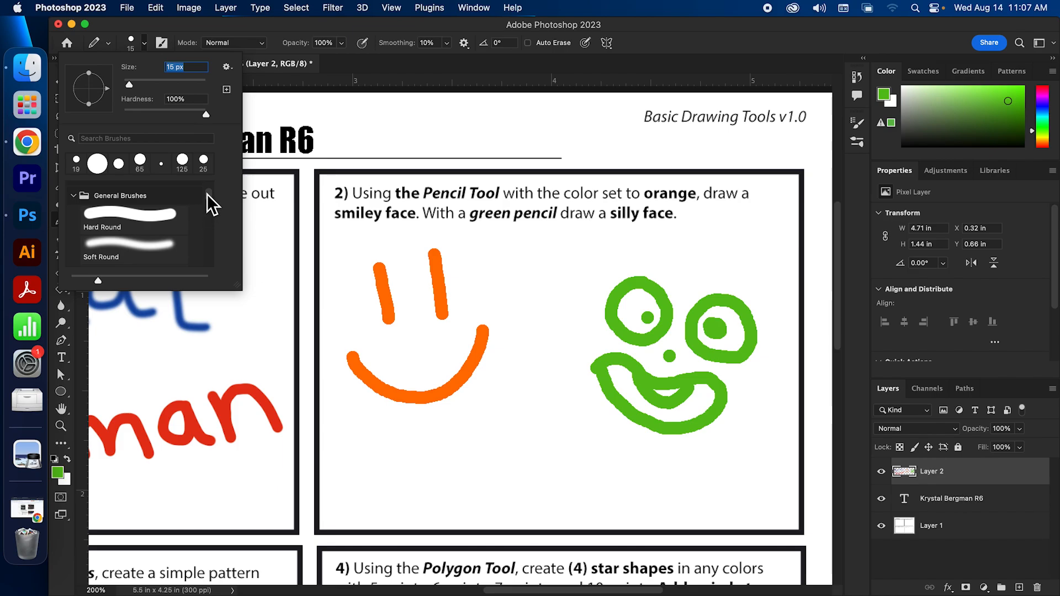
{"action": "left_click", "coordinate": [145, 44]}
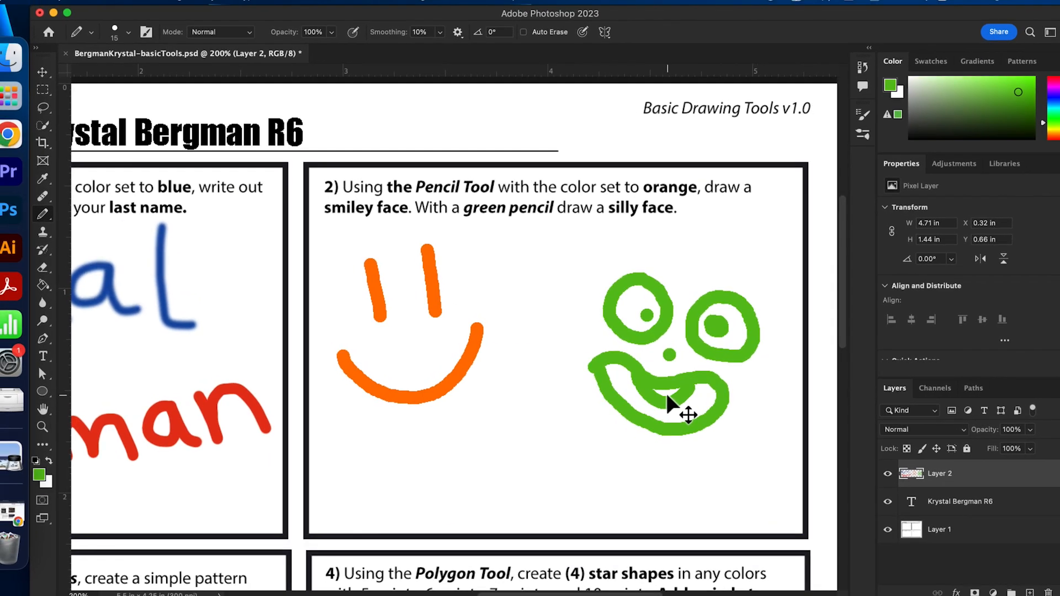
{"action": "scroll", "coordinate": [682, 376], "scroll_direction": "down", "scroll_amount": 2}
{"action": "scroll", "coordinate": [680, 378], "scroll_direction": "up", "scroll_amount": 6}
{"action": "scroll", "coordinate": [678, 381], "scroll_direction": "up", "scroll_amount": 3}
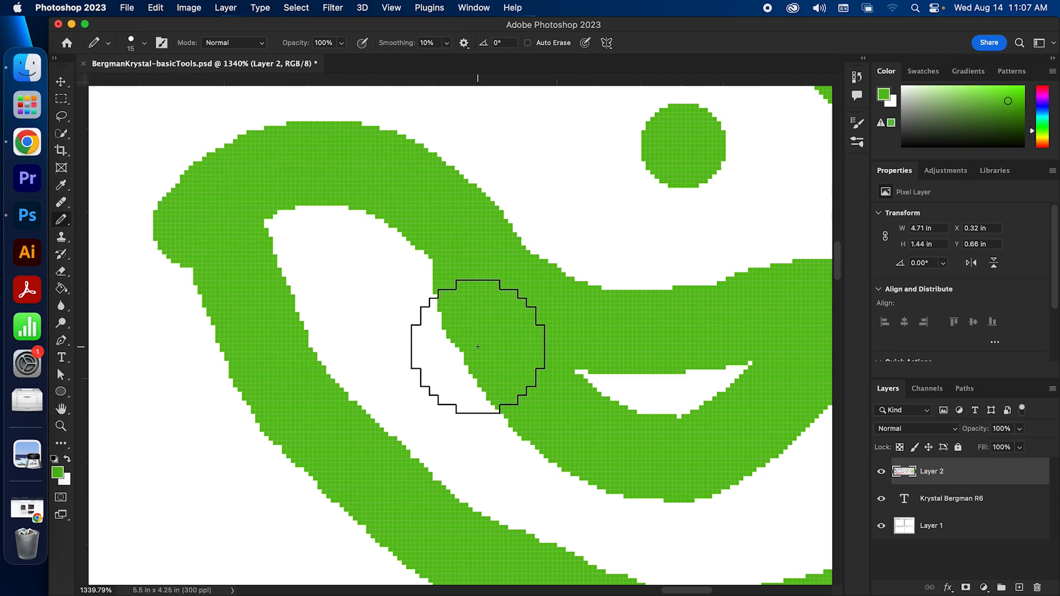
Pan across the green mouth and the red last name, then zoom back out
{"action": "key", "text": "space"}
{"action": "mouse_move", "coordinate": [294, 374]}
{"action": "left_mouse_down"}
{"action": "mouse_move", "coordinate": [616, 343]}
{"action": "mouse_move", "coordinate": [202, 315]}
{"action": "mouse_move", "coordinate": [379, 315]}
{"action": "mouse_move", "coordinate": [615, 337]}
{"action": "mouse_move", "coordinate": [249, 317]}
{"action": "mouse_move", "coordinate": [419, 322]}
{"action": "mouse_move", "coordinate": [286, 405]}
{"action": "mouse_move", "coordinate": [341, 421]}
{"action": "mouse_move", "coordinate": [403, 338]}
{"action": "mouse_move", "coordinate": [419, 374]}
{"action": "left_mouse_up"}
{"action": "mouse_move", "coordinate": [498, 507]}
{"action": "left_mouse_down"}
{"action": "mouse_move", "coordinate": [374, 258]}
{"action": "mouse_move", "coordinate": [575, 450]}
{"action": "mouse_move", "coordinate": [479, 345]}
{"action": "left_mouse_up"}
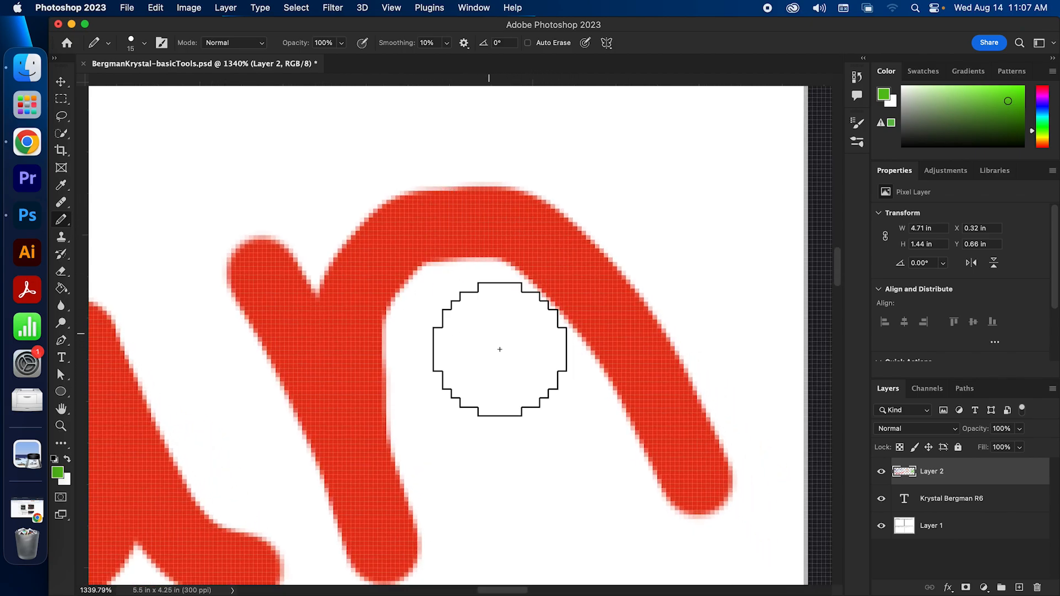
{"action": "scroll", "coordinate": [525, 365], "scroll_direction": "up", "scroll_amount": 1}
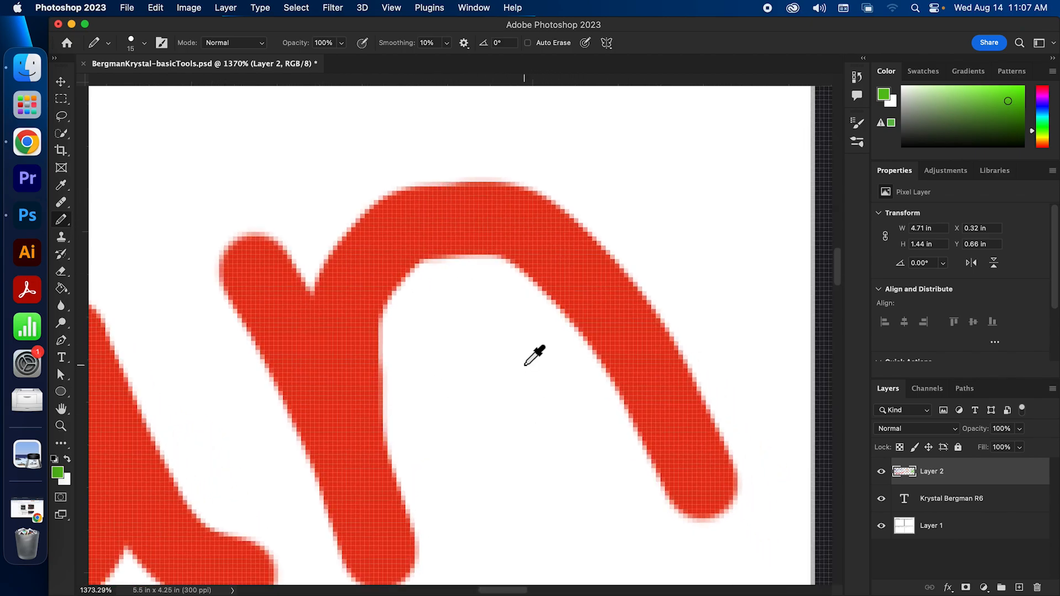
{"action": "scroll", "coordinate": [524, 366], "scroll_direction": "up", "scroll_amount": 3}
{"action": "scroll", "coordinate": [525, 366], "scroll_direction": "down", "scroll_amount": 15}
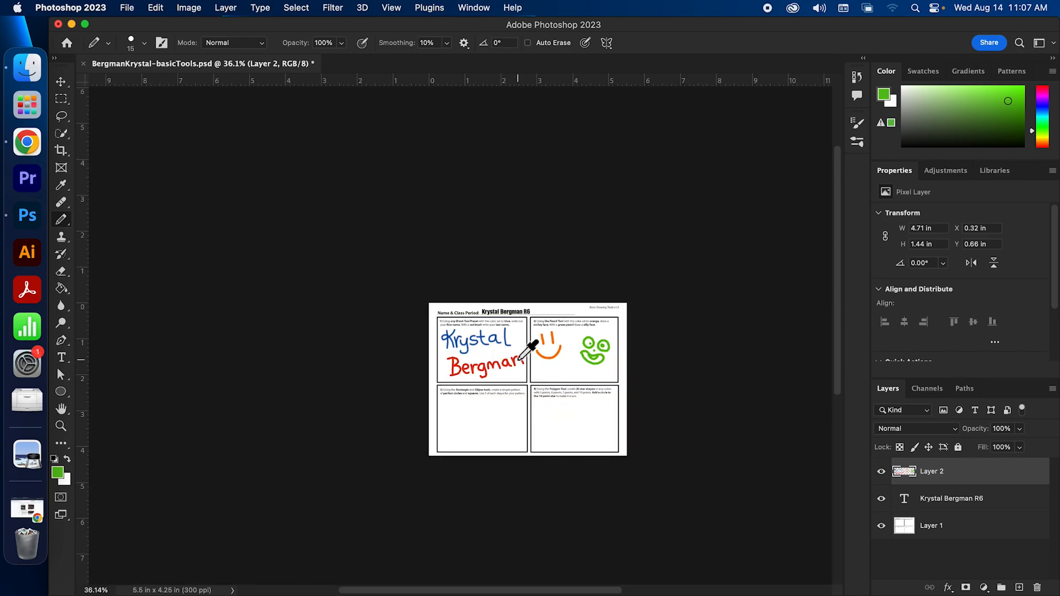
Scroll to box 3 and pull the Layers panel out of the dock into a floating panel
{"action": "scroll", "coordinate": [521, 359], "scroll_direction": "up", "scroll_amount": 5}
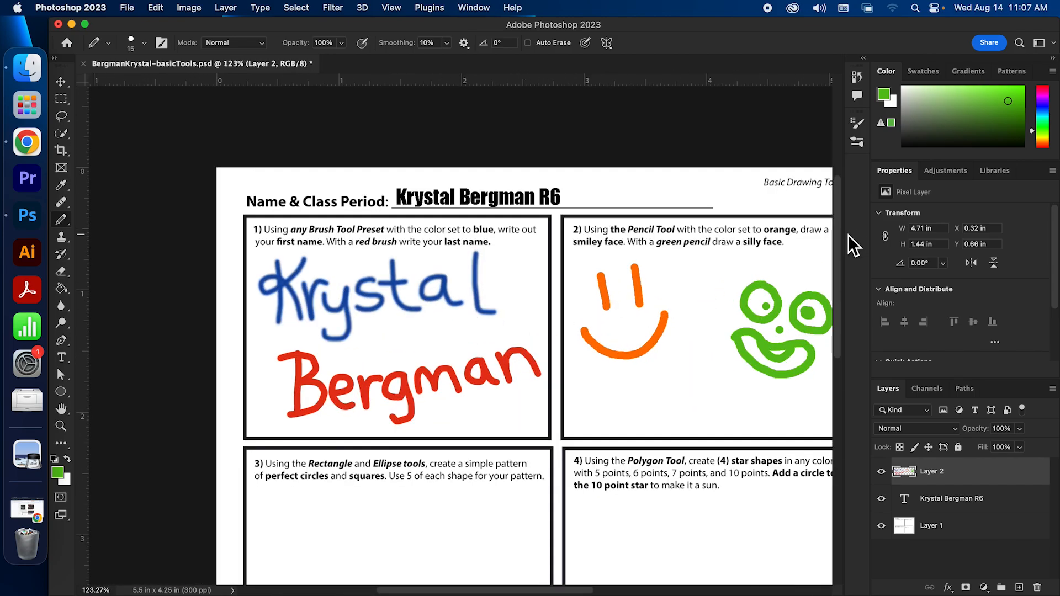
{"action": "scroll", "coordinate": [837, 288], "scroll_direction": "down", "scroll_amount": 4}
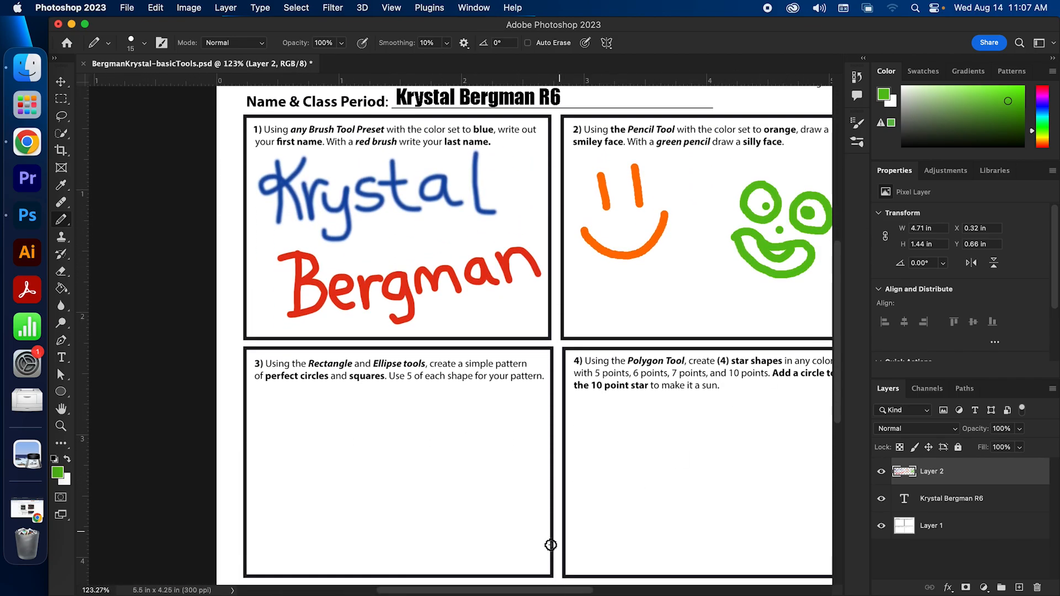
{"action": "left_click_drag", "start_coordinate": [534, 592], "coordinate": [585, 592]}
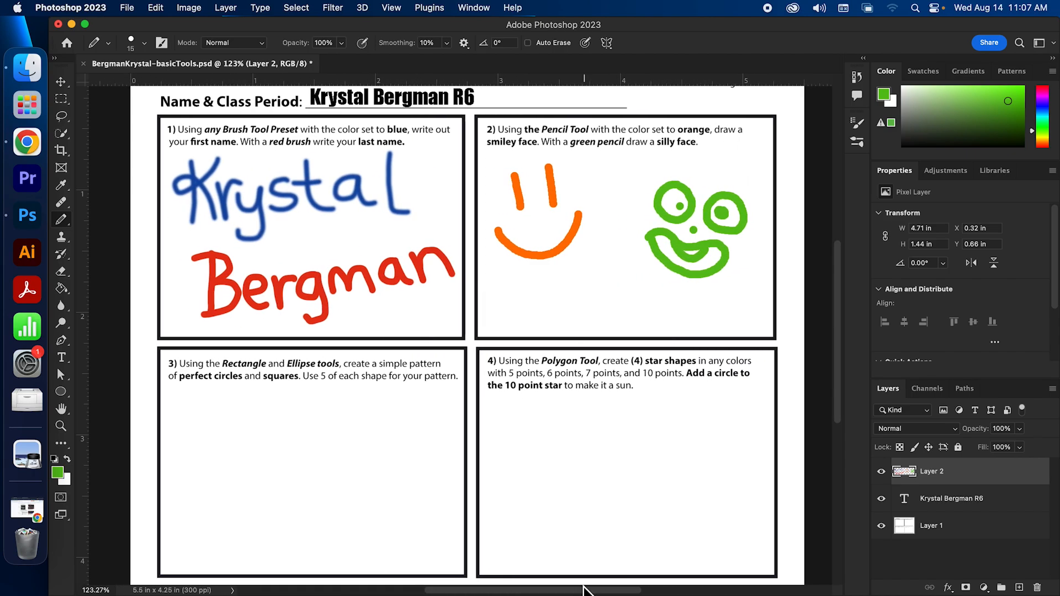
{"action": "scroll", "coordinate": [837, 306], "scroll_direction": "down", "scroll_amount": 4}
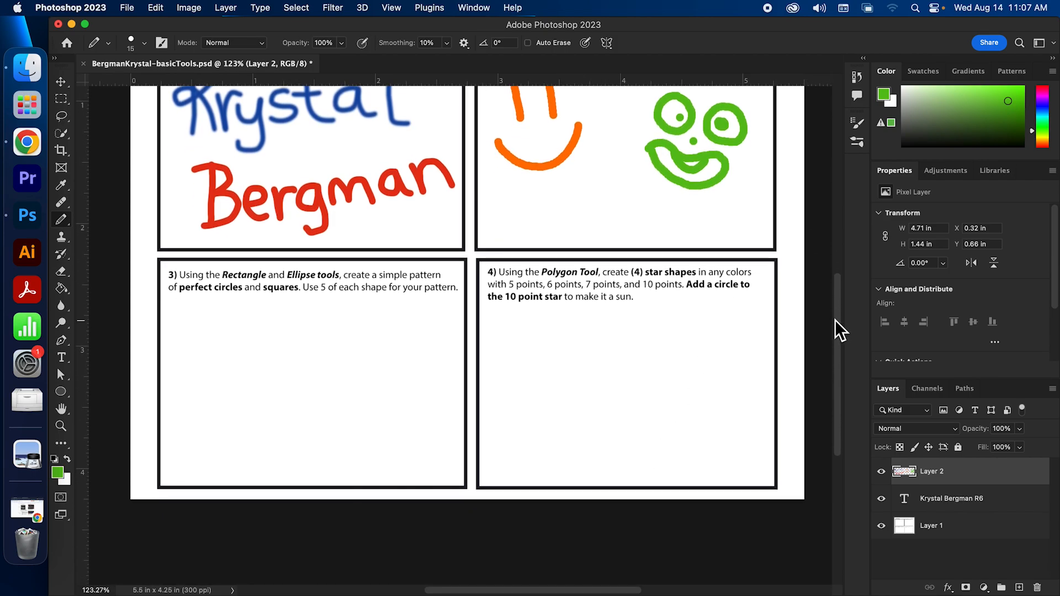
{"action": "left_click_drag", "start_coordinate": [590, 591], "coordinate": [555, 592]}
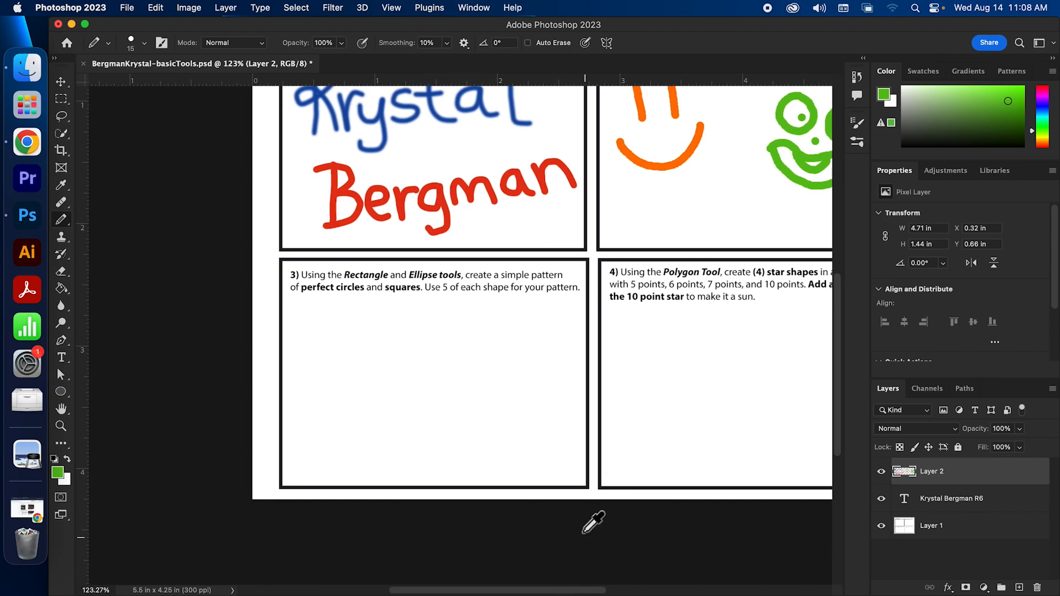
{"action": "scroll", "coordinate": [584, 519], "scroll_direction": "up", "scroll_amount": 5}
{"action": "scroll", "coordinate": [591, 511], "scroll_direction": "up", "scroll_amount": 1}
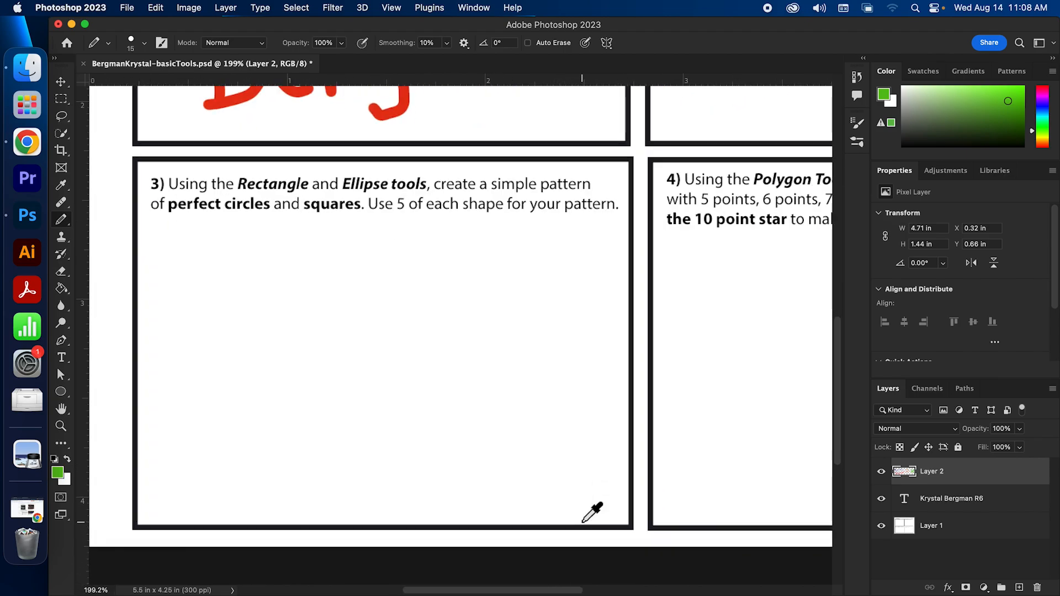
{"action": "left_click_drag", "start_coordinate": [547, 592], "coordinate": [530, 590]}
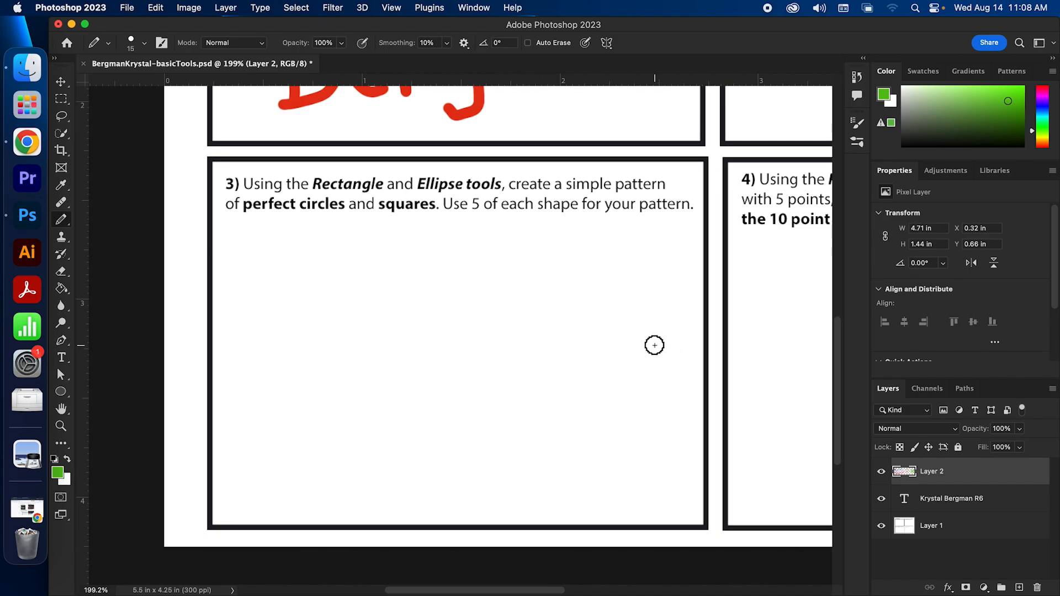
{"action": "left_click_drag", "start_coordinate": [884, 382], "coordinate": [644, 90]}
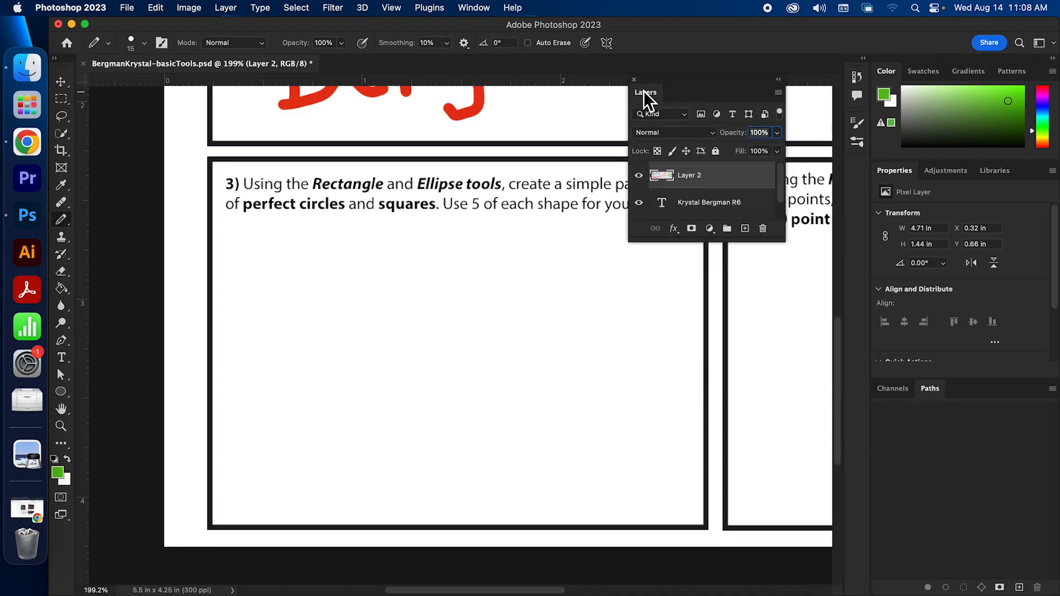
Enlarge and move the floating Layers panel aside, and pan so box 3 shows fully
{"action": "left_click_drag", "start_coordinate": [784, 238], "coordinate": [816, 516]}
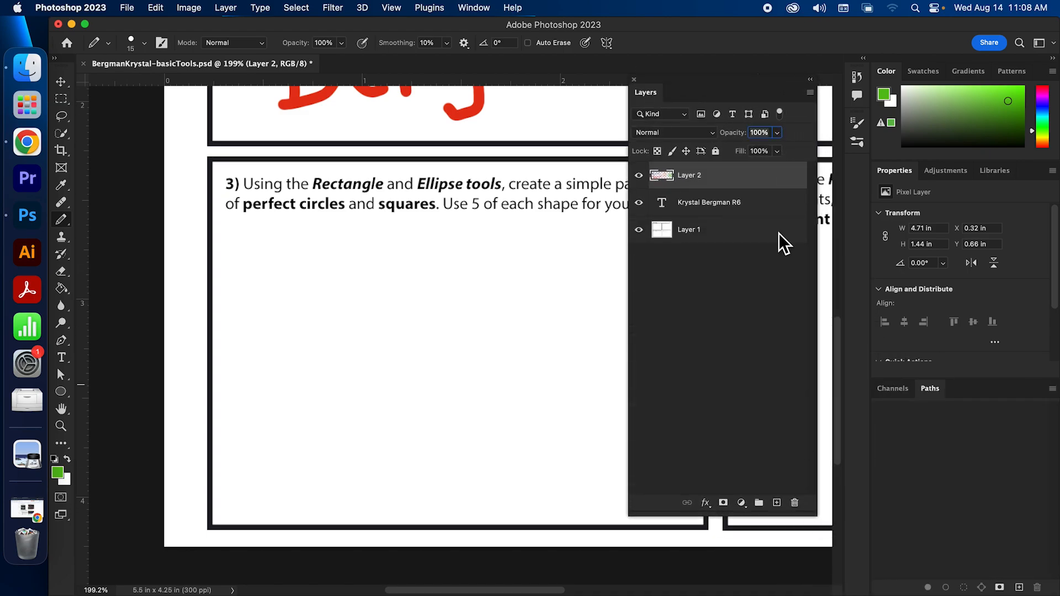
{"action": "left_click_drag", "start_coordinate": [697, 78], "coordinate": [714, 69]}
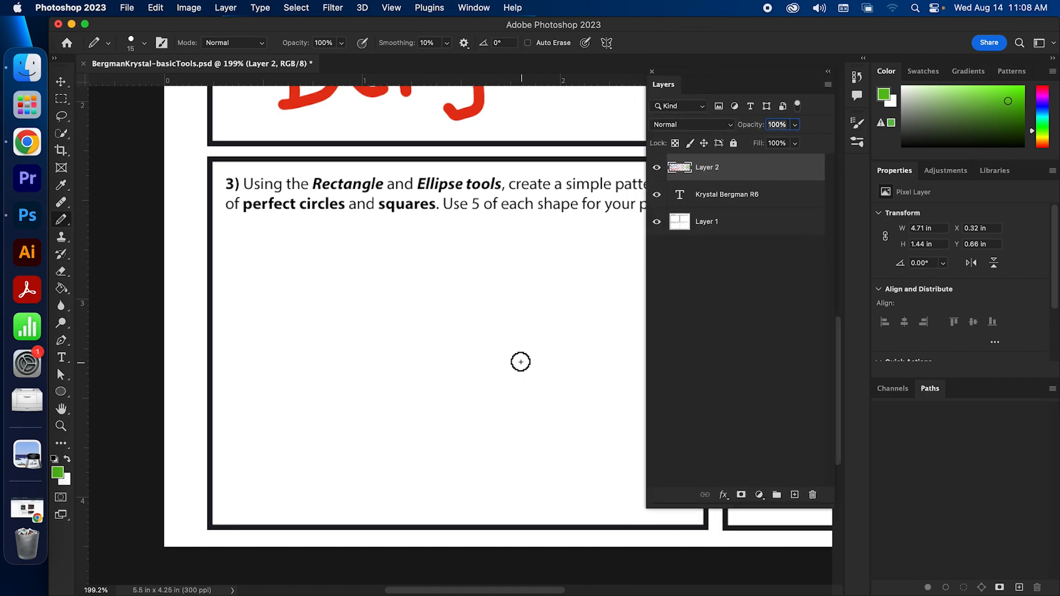
{"action": "left_click_drag", "start_coordinate": [521, 350], "coordinate": [430, 329]}
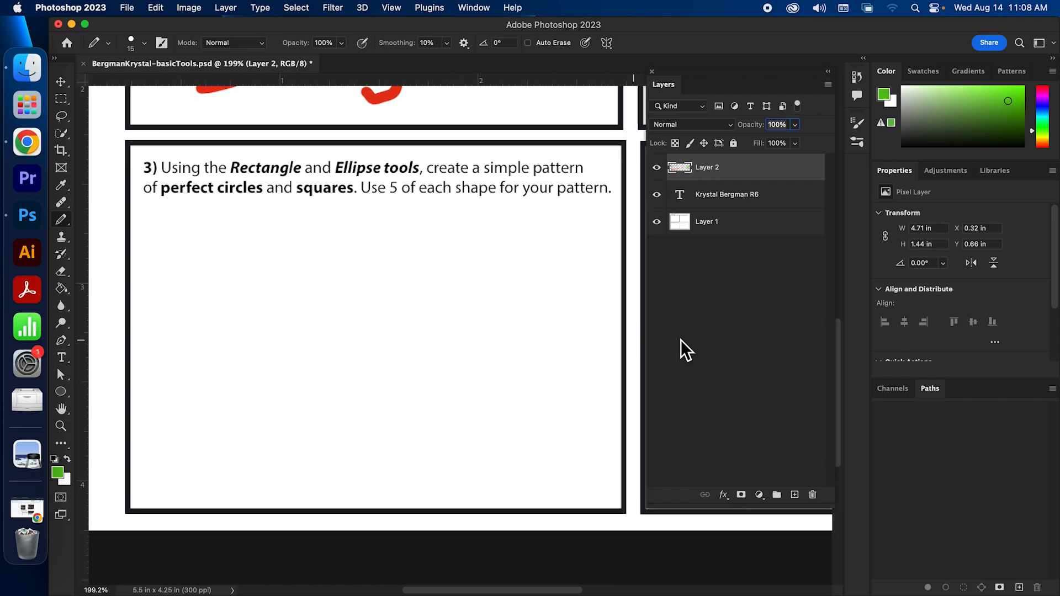
Select Layer 1, the name type layer, then Layer 2 in turn
{"action": "left_click", "coordinate": [747, 234]}
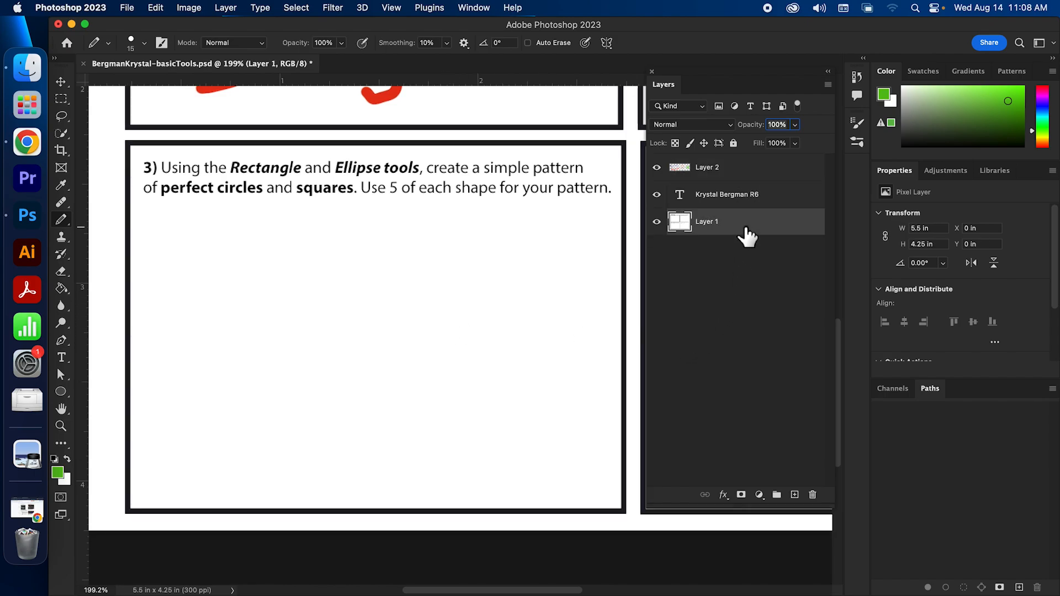
{"action": "left_click", "coordinate": [754, 200]}
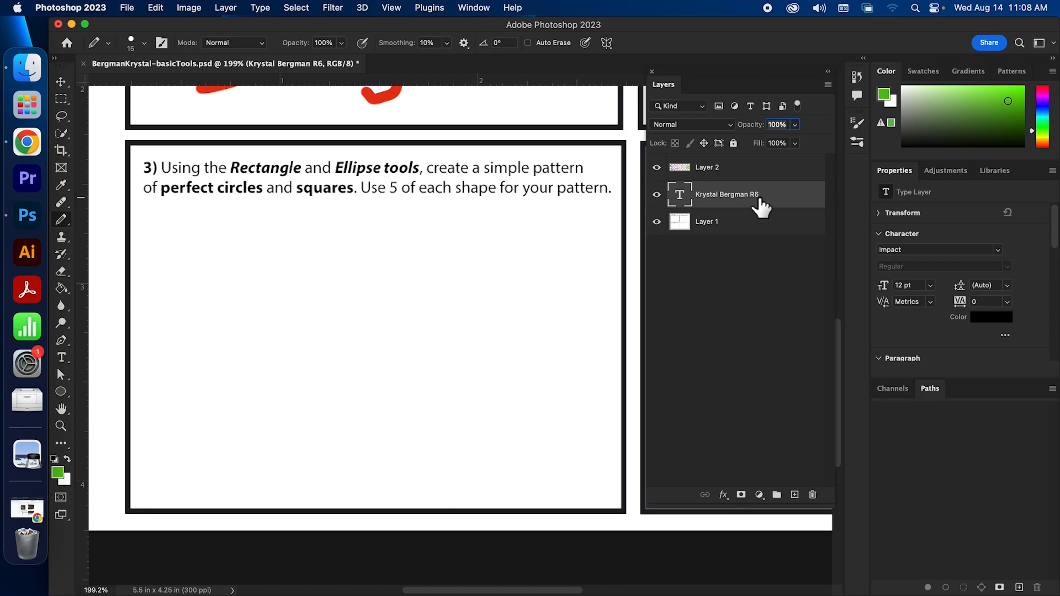
{"action": "left_click", "coordinate": [750, 176]}
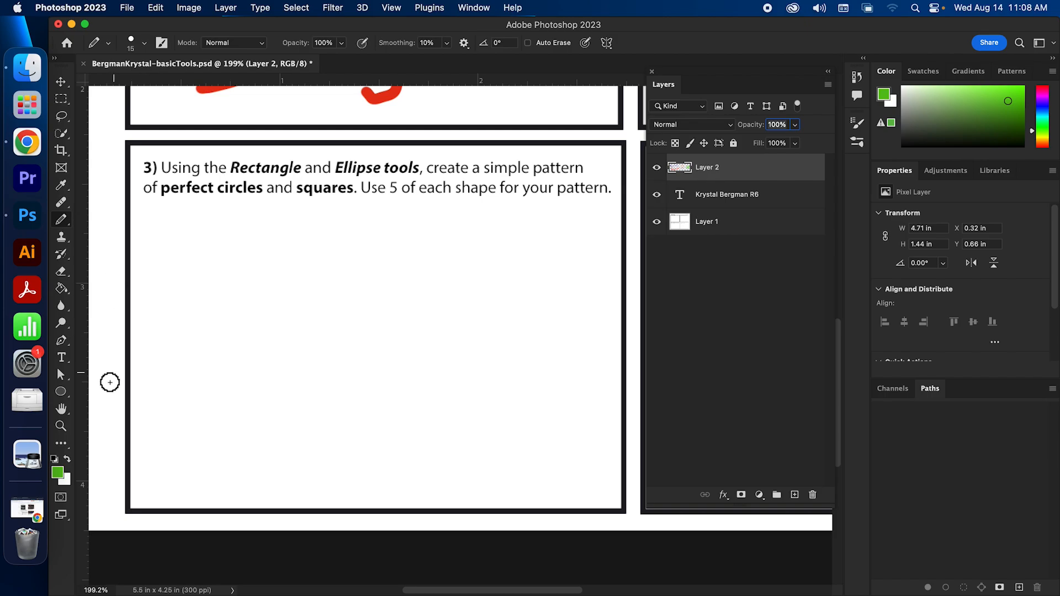
Draw an unfilled 1.45 × 0.87 in rectangle across the middle of box 3 with the Rectangle Tool
{"action": "left_click", "coordinate": [60, 392]}
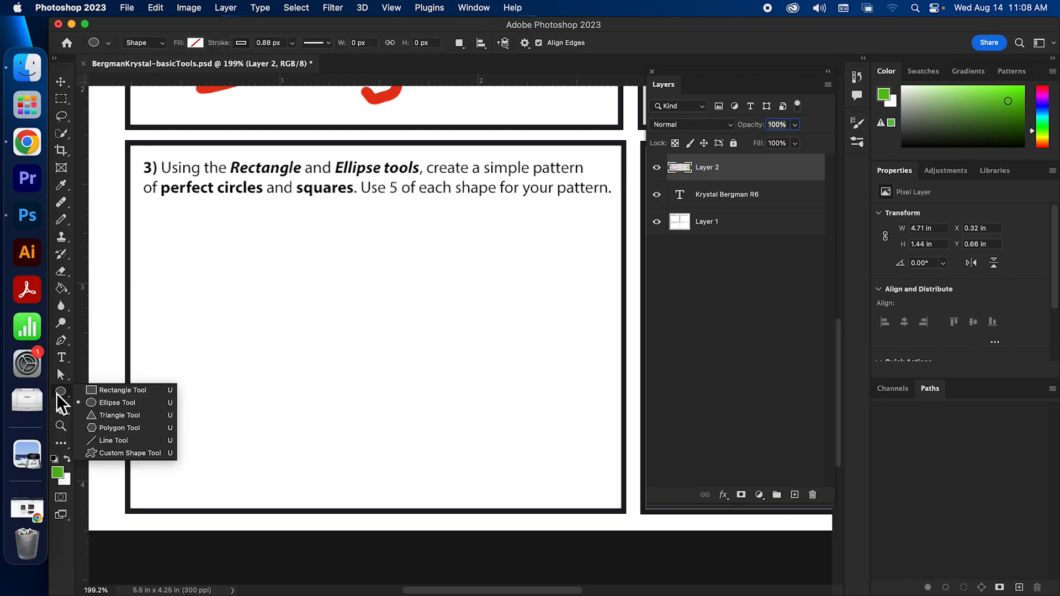
{"action": "left_click", "coordinate": [103, 391]}
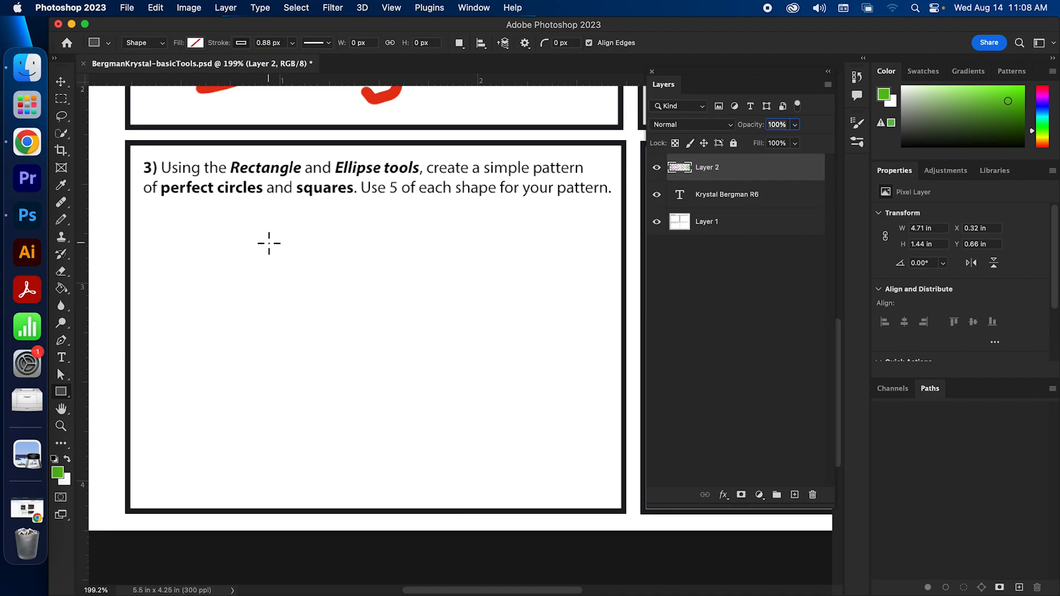
{"action": "left_click_drag", "start_coordinate": [255, 228], "coordinate": [543, 401]}
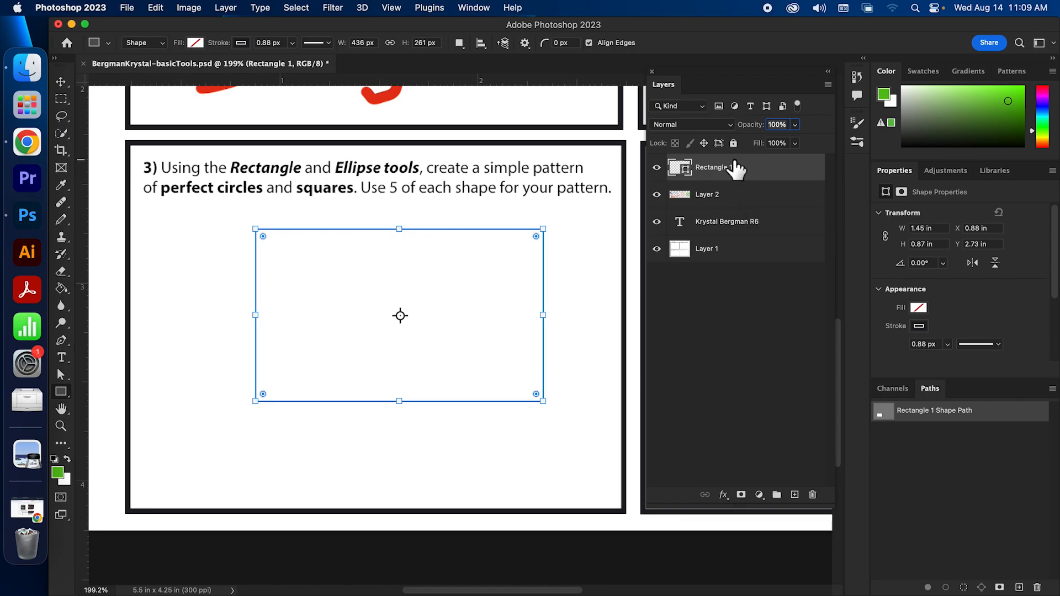
{"action": "scroll", "coordinate": [1053, 257], "scroll_direction": "down", "scroll_amount": 1}
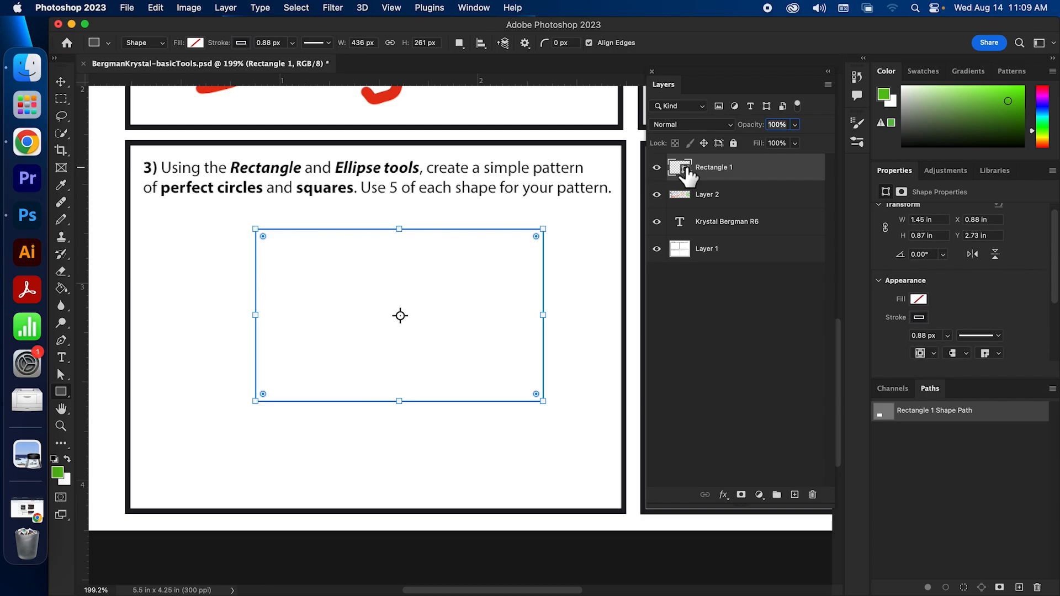
{"action": "scroll", "coordinate": [1053, 243], "scroll_direction": "down", "scroll_amount": 3}
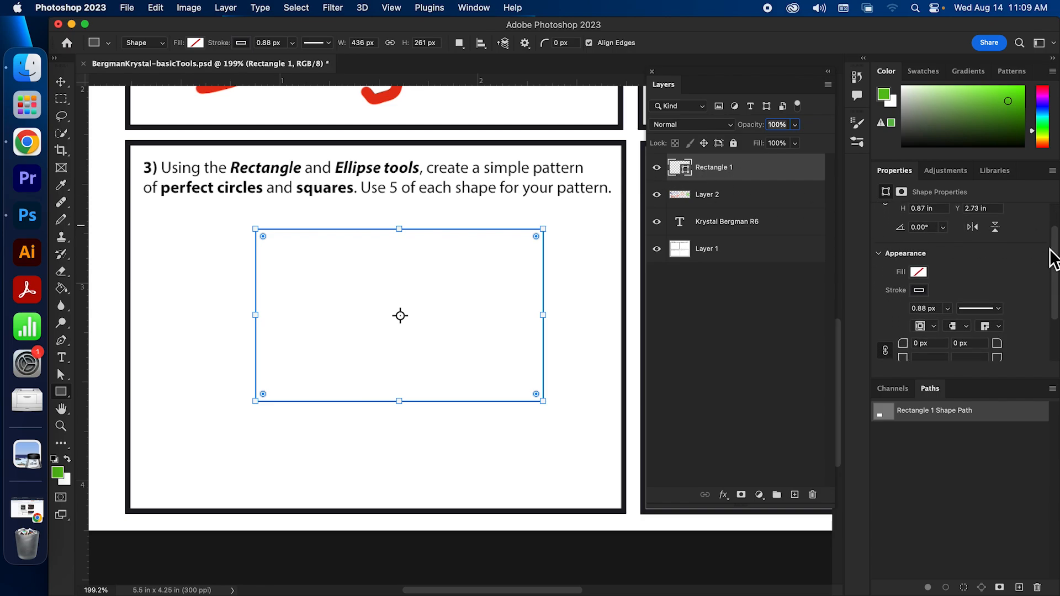
{"action": "left_click", "coordinate": [919, 240]}
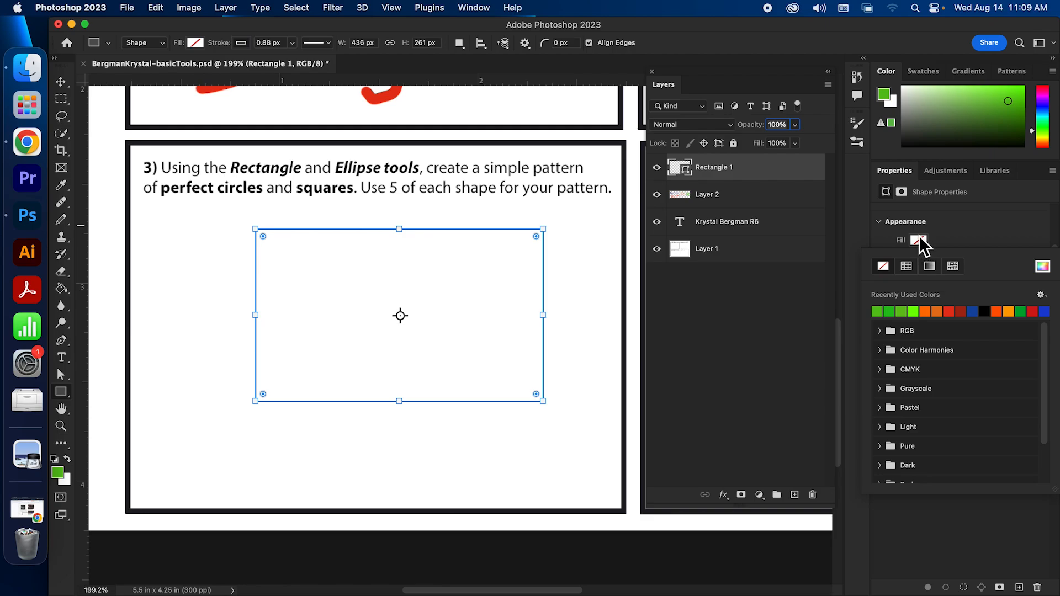
Fill Rectangle 1 green and try thicker, dashed and dotted outlines before returning to solid
{"action": "left_click", "coordinate": [888, 312]}
{"action": "left_click", "coordinate": [949, 249]}
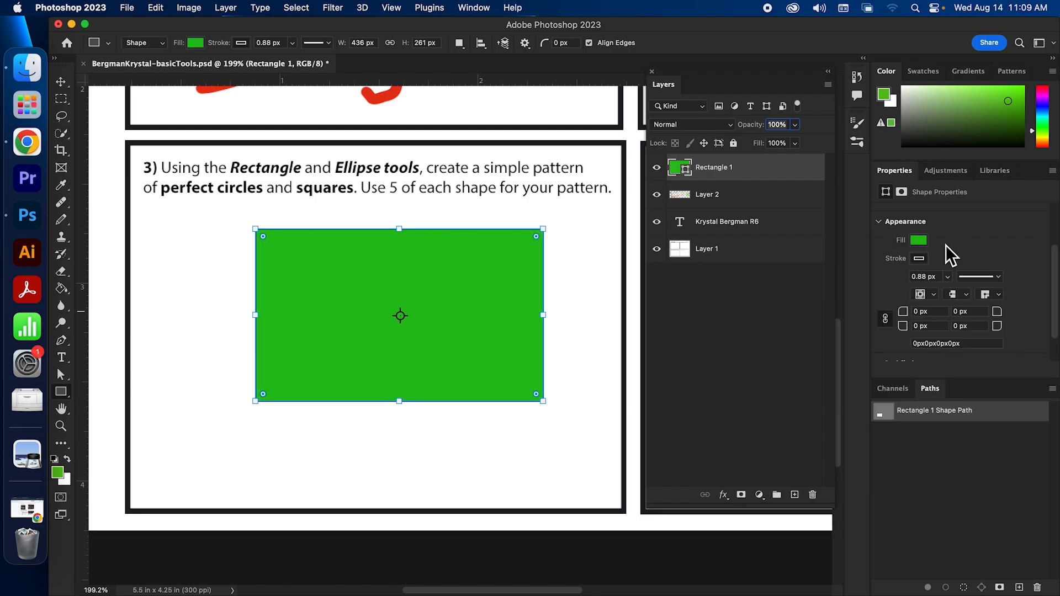
{"action": "left_click", "coordinate": [919, 258]}
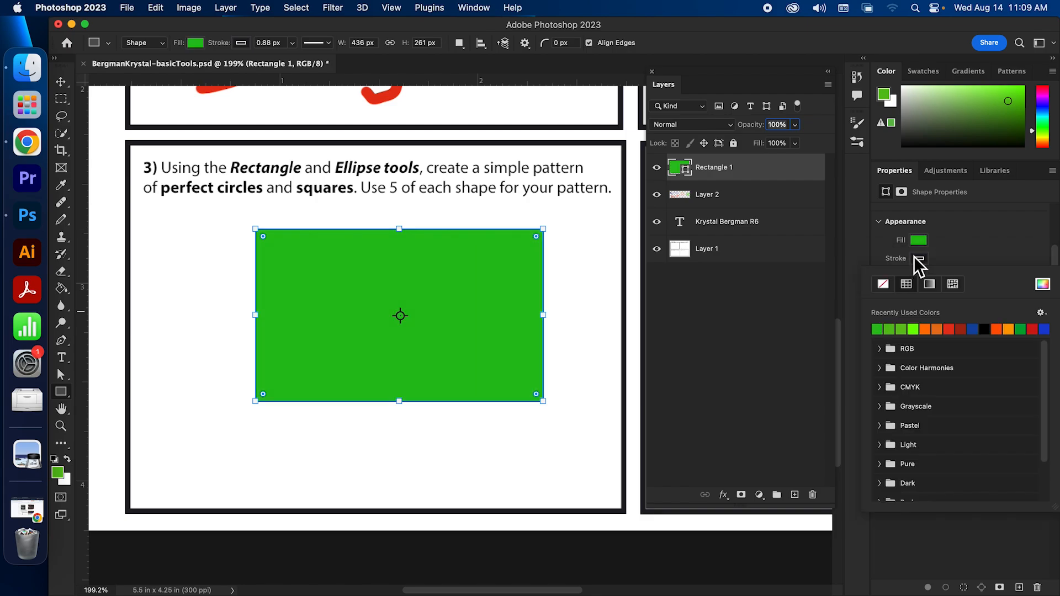
{"action": "left_click", "coordinate": [980, 234]}
{"action": "left_click", "coordinate": [948, 276]}
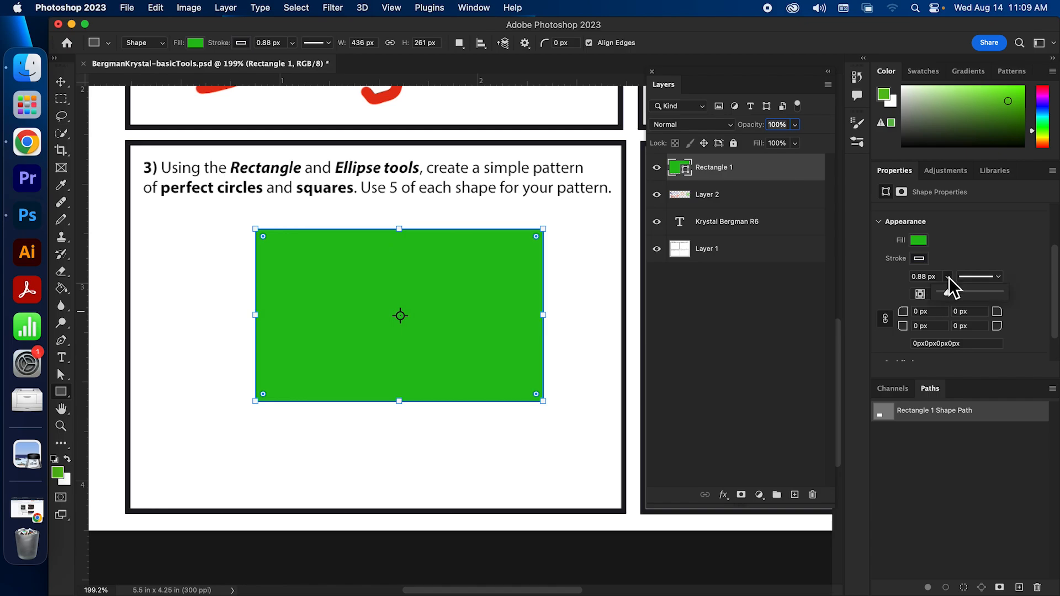
{"action": "mouse_move", "coordinate": [956, 293]}
{"action": "left_mouse_down"}
{"action": "mouse_move", "coordinate": [987, 293]}
{"action": "mouse_move", "coordinate": [952, 290]}
{"action": "left_mouse_up"}
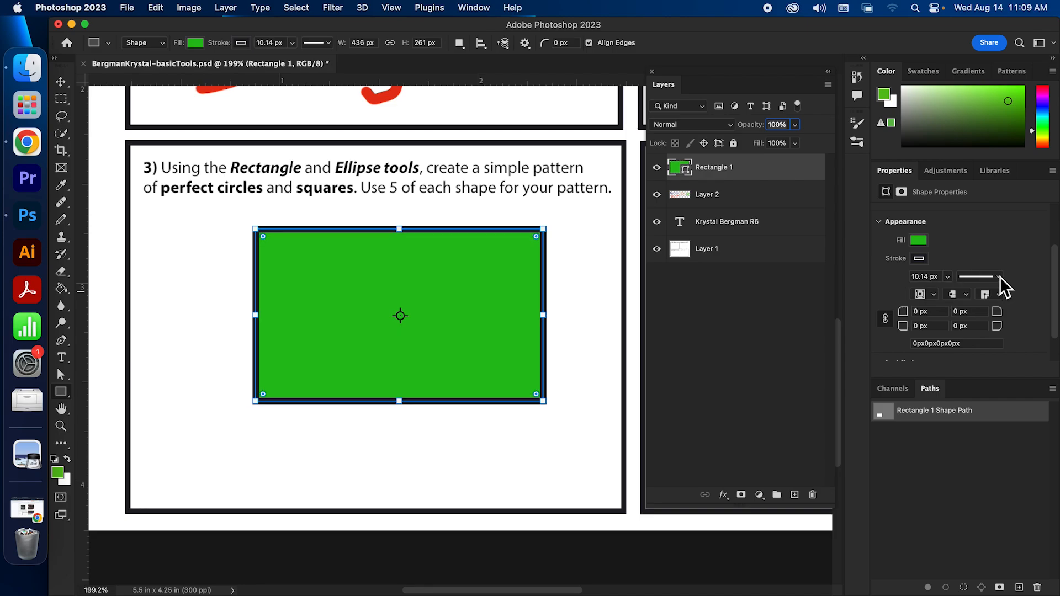
{"action": "left_click", "coordinate": [997, 277]}
{"action": "left_click", "coordinate": [973, 343]}
{"action": "left_click", "coordinate": [992, 280]}
{"action": "left_click", "coordinate": [975, 359]}
{"action": "left_click", "coordinate": [993, 277]}
{"action": "left_click", "coordinate": [985, 286]}
{"action": "left_click", "coordinate": [976, 321]}
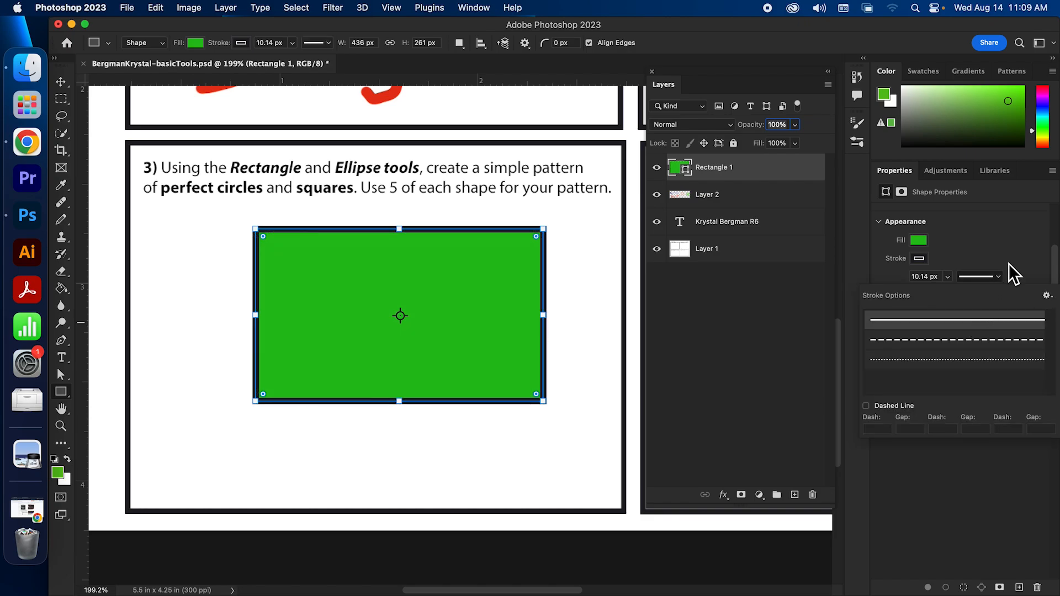
Remove the rectangle's outline by setting Stroke to No Color
{"action": "left_click", "coordinate": [919, 259]}
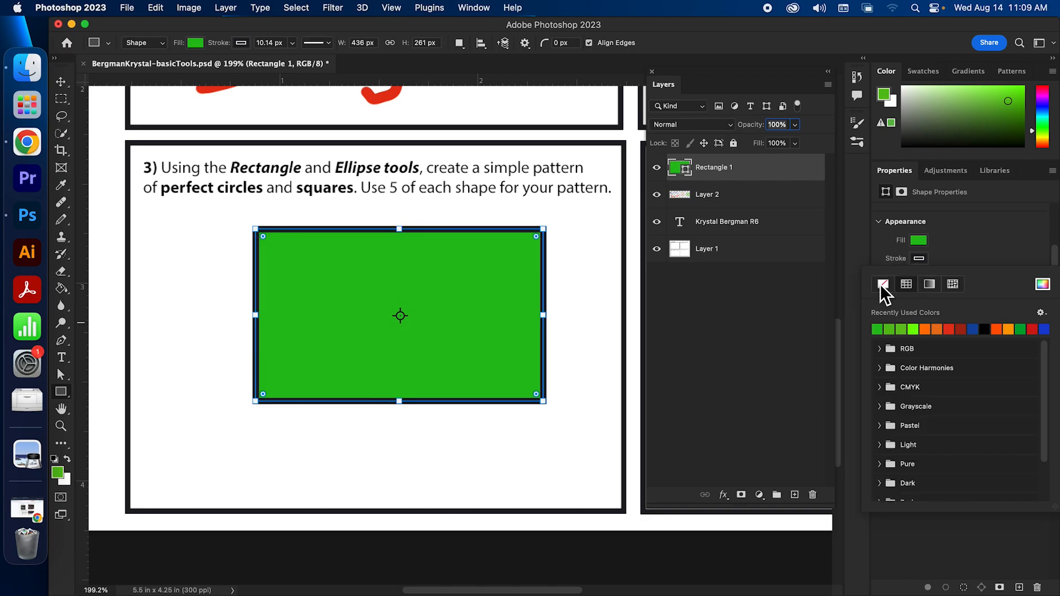
{"action": "left_click", "coordinate": [923, 260]}
{"action": "left_click", "coordinate": [923, 260]}
{"action": "left_click", "coordinate": [883, 284]}
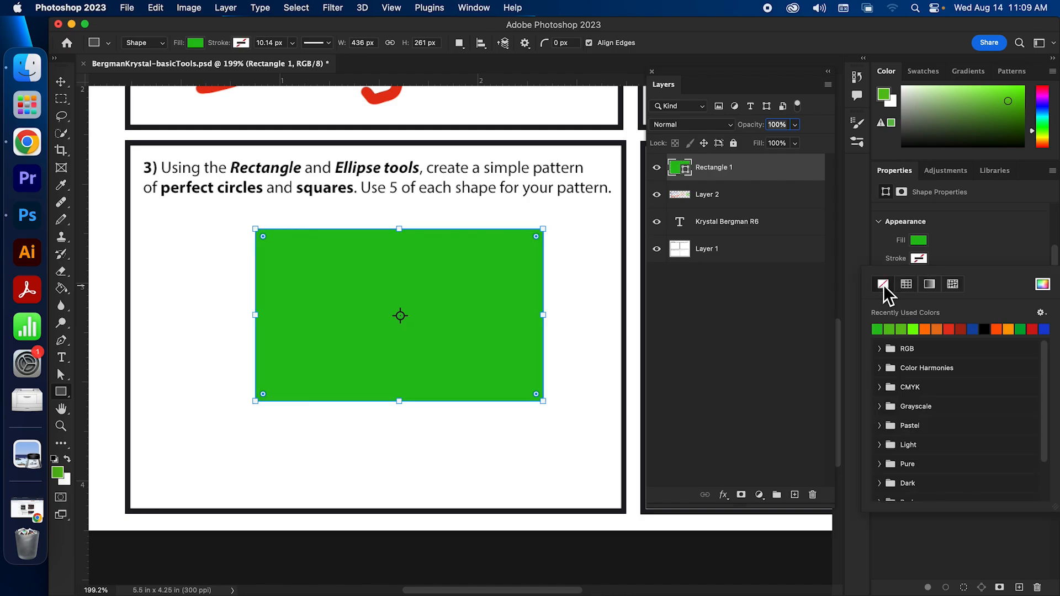
{"action": "left_click", "coordinate": [971, 248]}
{"action": "left_click_drag", "start_coordinate": [1055, 259], "coordinate": [1051, 280]}
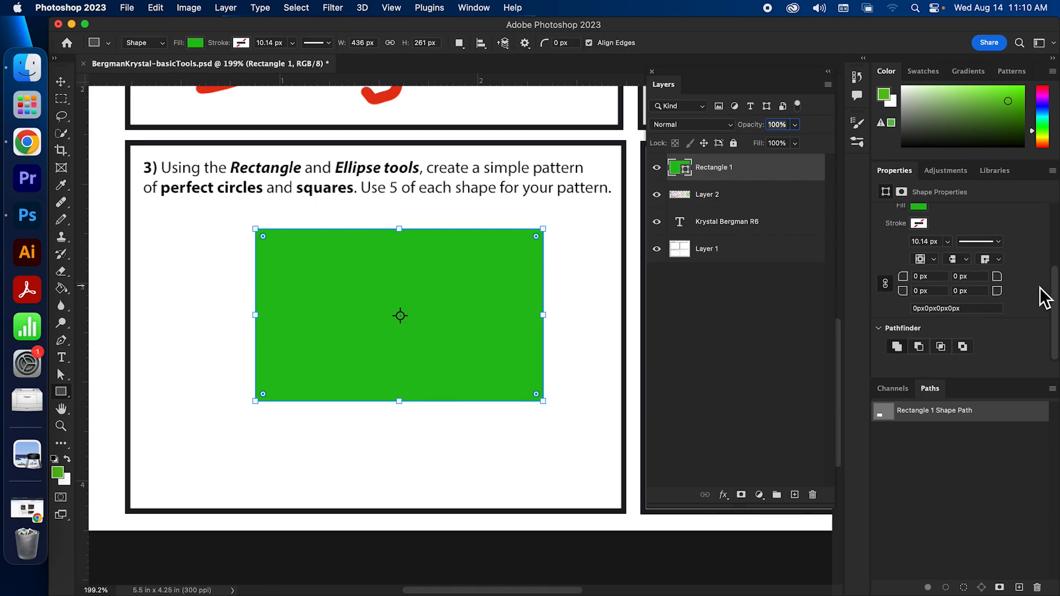
Draw a second green 1.02 × 0.65 in rectangle overlapping the first's lower left
{"action": "scroll", "coordinate": [1055, 307], "scroll_direction": "up", "scroll_amount": 2}
{"action": "scroll", "coordinate": [1054, 304], "scroll_direction": "up", "scroll_amount": 1}
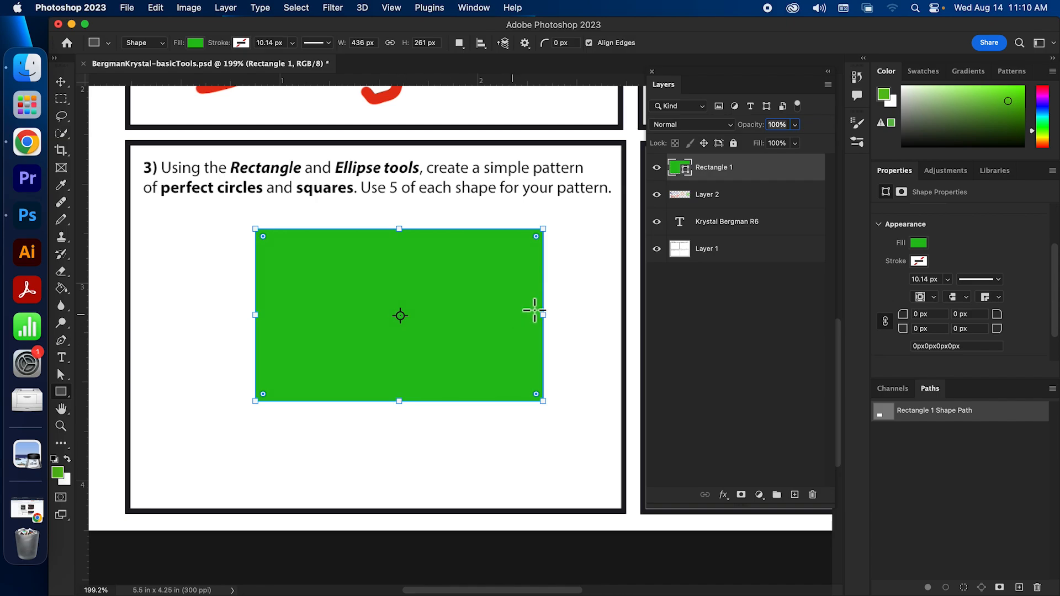
{"action": "scroll", "coordinate": [1055, 309], "scroll_direction": "up", "scroll_amount": 5}
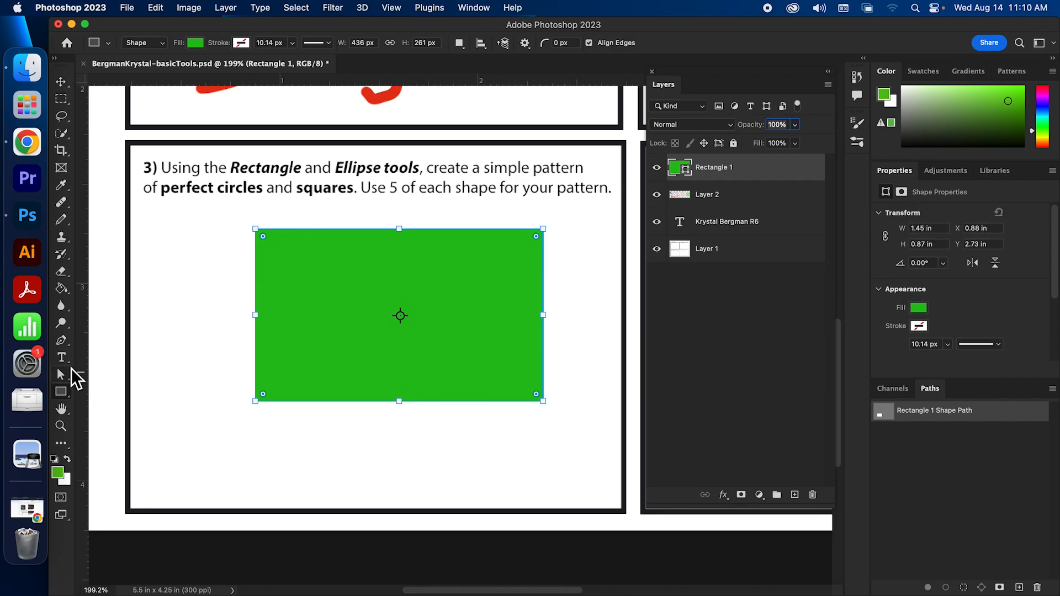
{"action": "left_click_drag", "start_coordinate": [195, 349], "coordinate": [398, 479]}
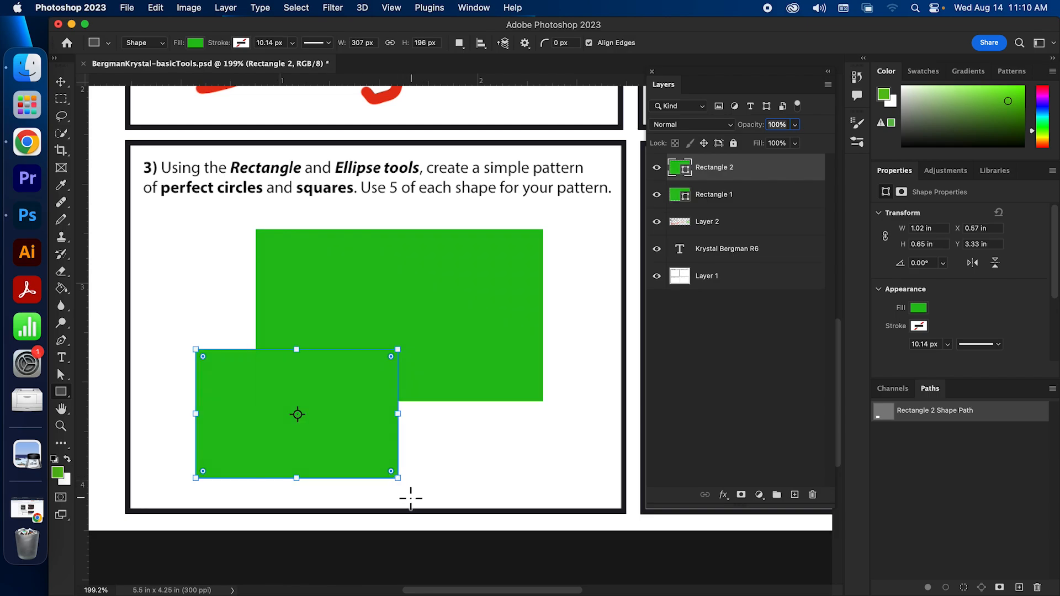
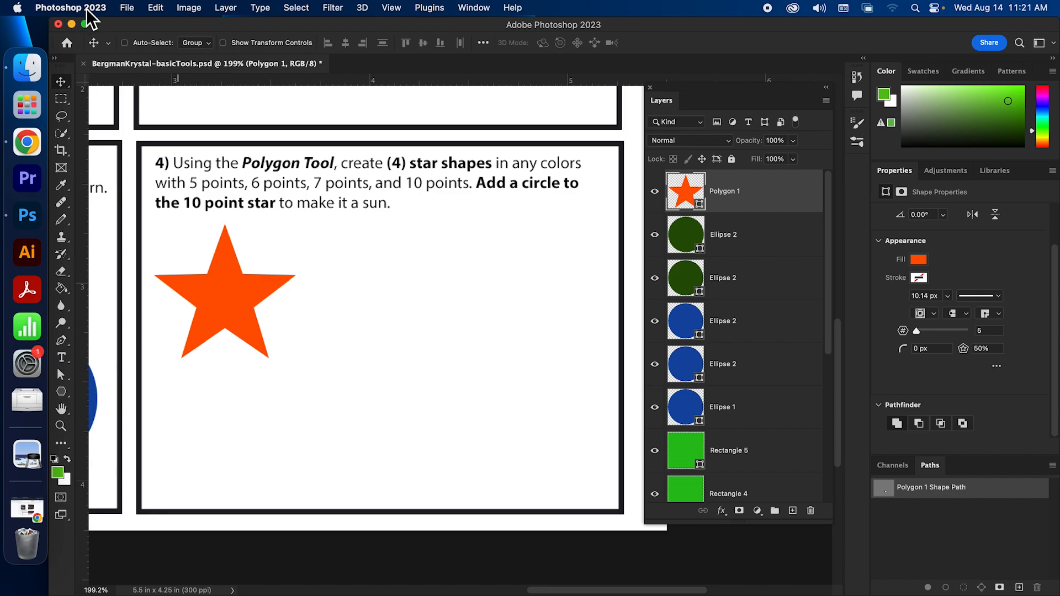
Open the Edit menu briefly and close it without choosing any command
{"action": "left_click", "coordinate": [149, 12]}
{"action": "left_click", "coordinate": [146, 12]}
Duplicate the orange star's Polygon 1 layer and move the copy to the right
{"action": "right_click", "coordinate": [759, 193]}
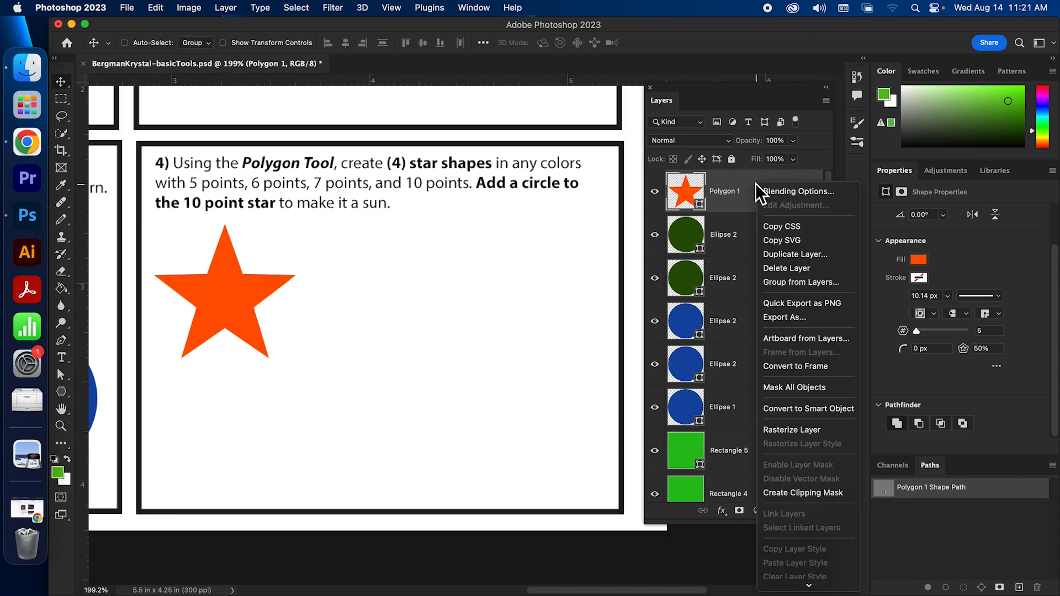
{"action": "left_click", "coordinate": [806, 255]}
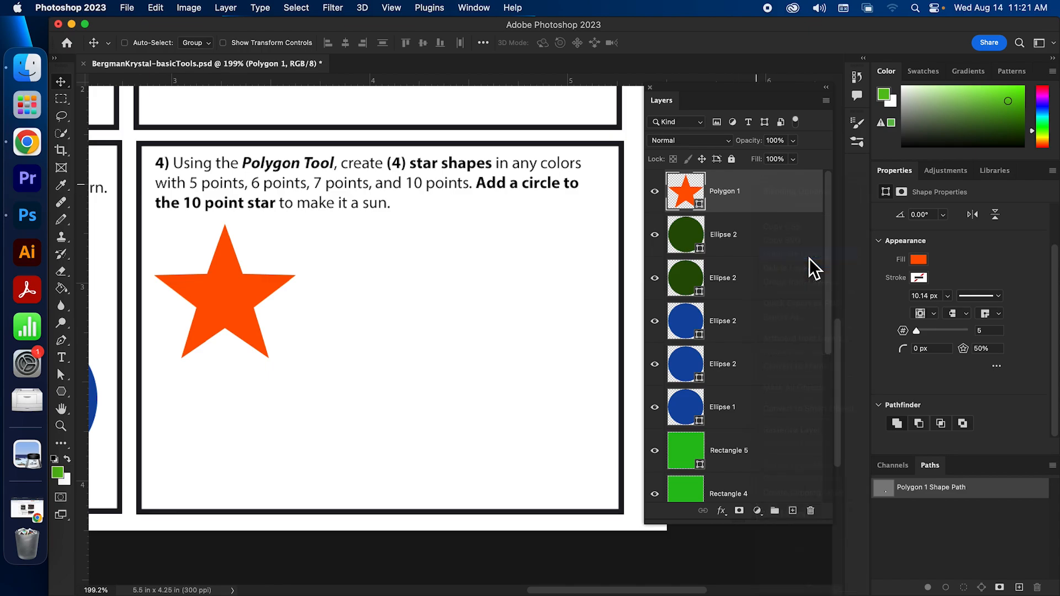
{"action": "left_click_drag", "start_coordinate": [504, 255], "coordinate": [476, 255]}
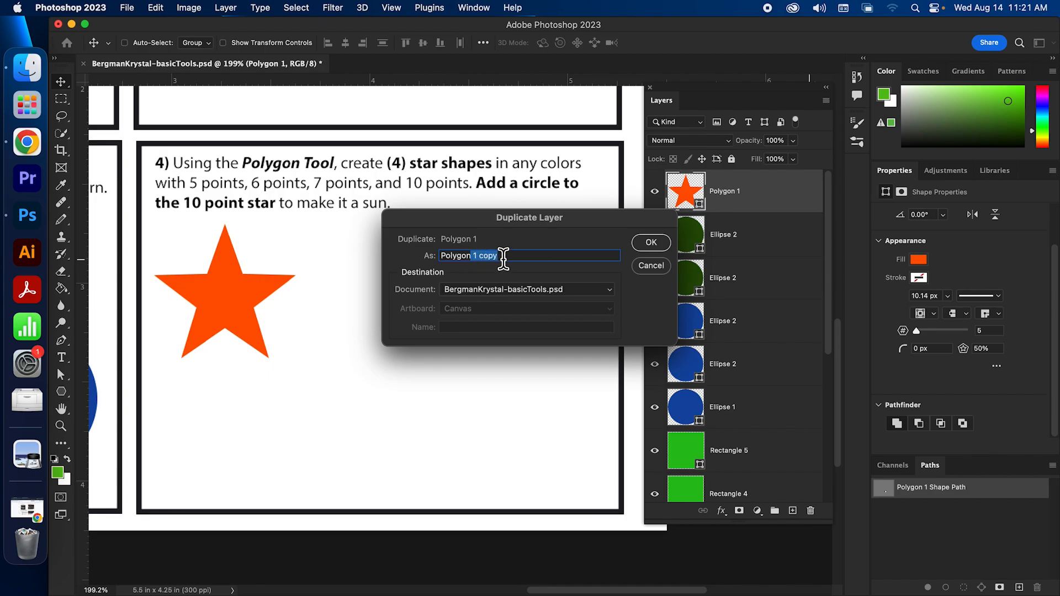
{"action": "key", "text": "Return"}
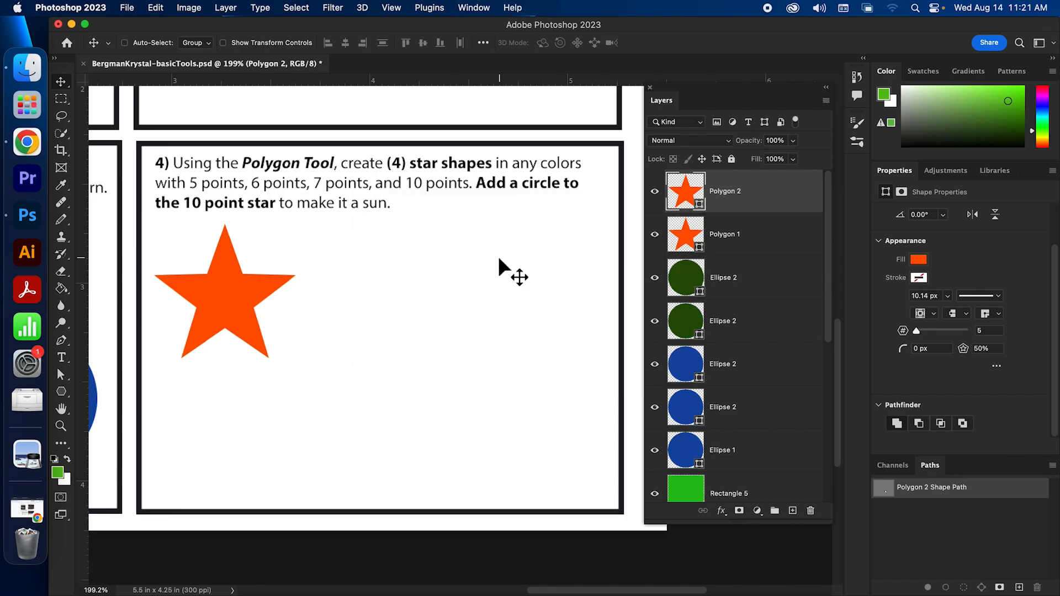
{"action": "left_click_drag", "start_coordinate": [251, 304], "coordinate": [404, 305]}
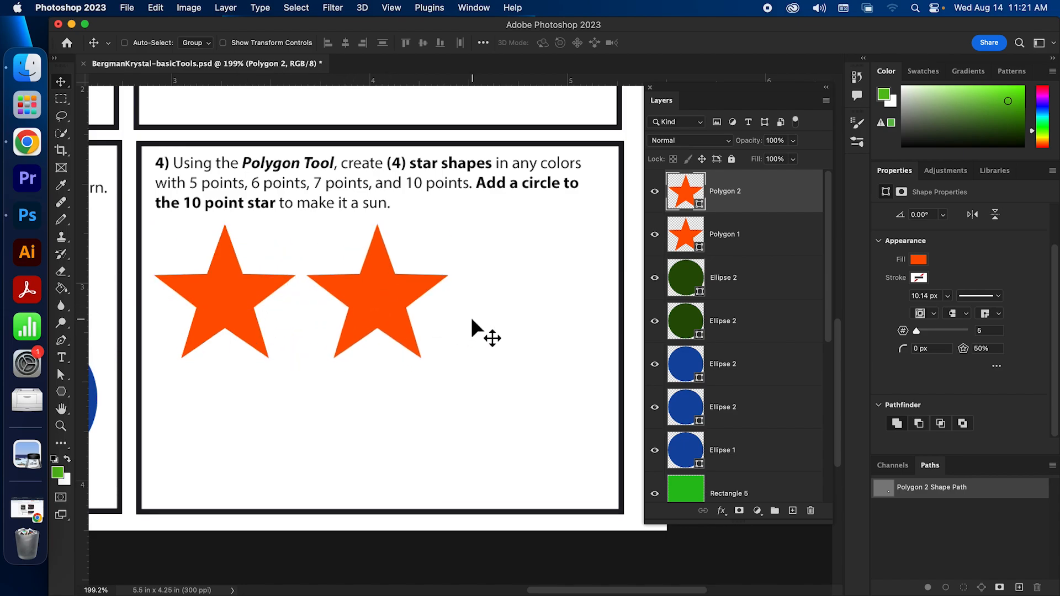
{"action": "left_click_drag", "start_coordinate": [373, 306], "coordinate": [397, 305]}
Fill the duplicated star blue and shift it slightly left
{"action": "left_click", "coordinate": [915, 259]}
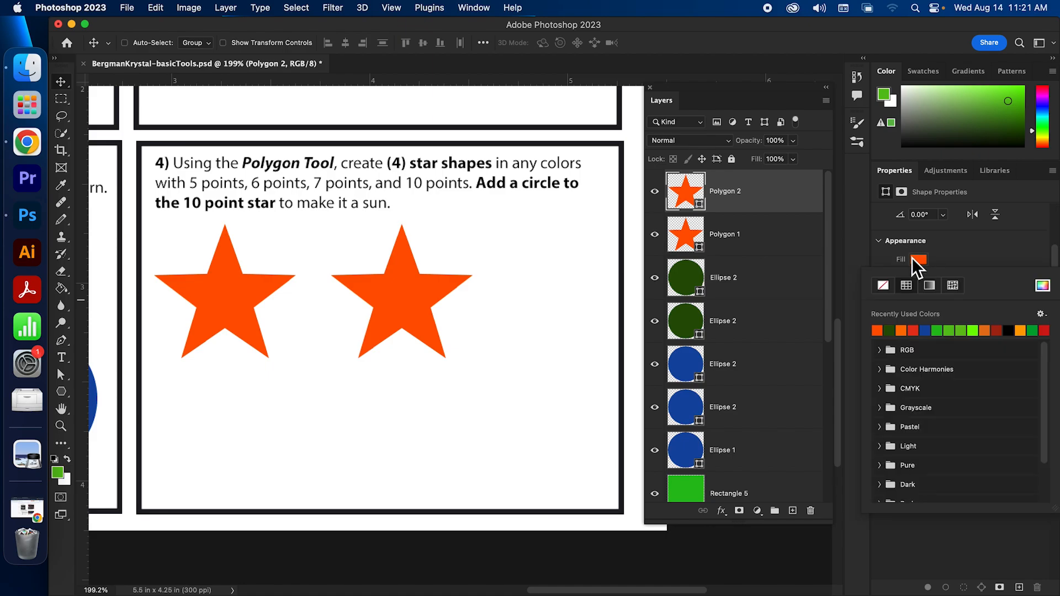
{"action": "left_click", "coordinate": [926, 331]}
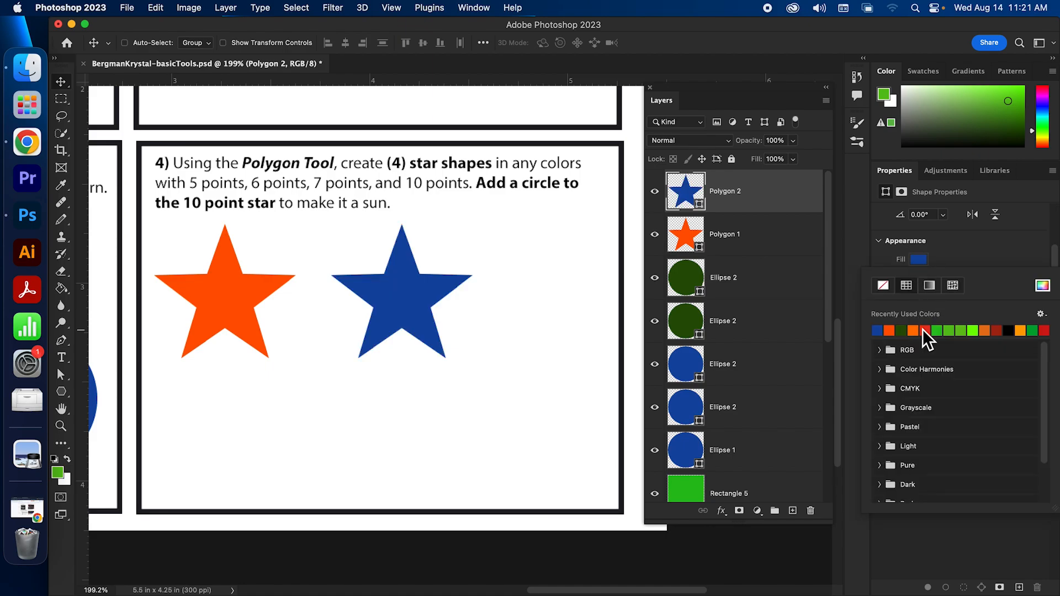
{"action": "left_click", "coordinate": [980, 261]}
{"action": "left_click_drag", "start_coordinate": [380, 299], "coordinate": [358, 301]}
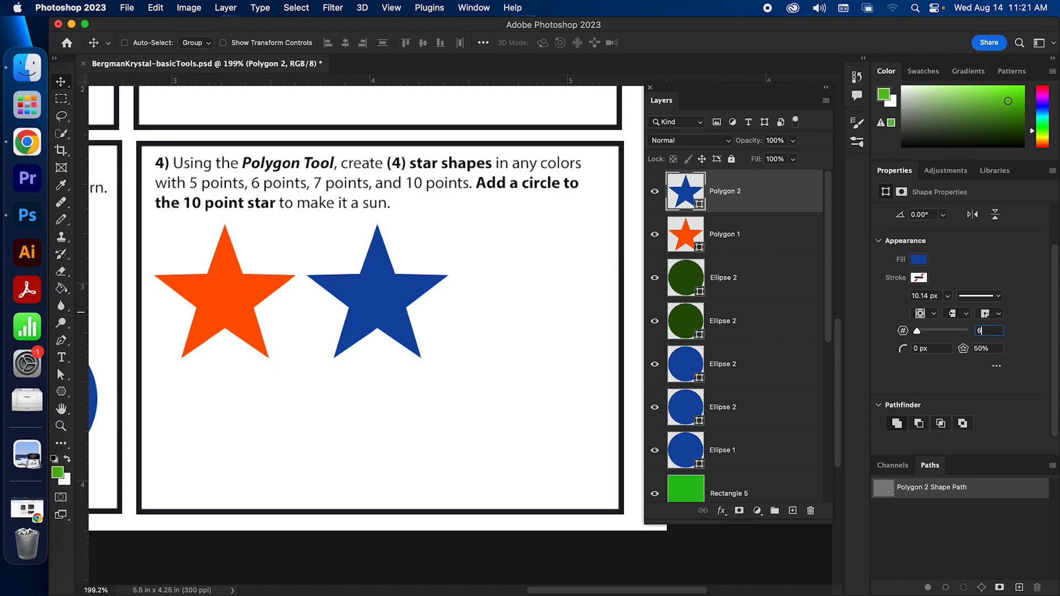
Give the blue star 6 points and a 30% star ratio, nudging it left
{"action": "key", "text": "Return"}
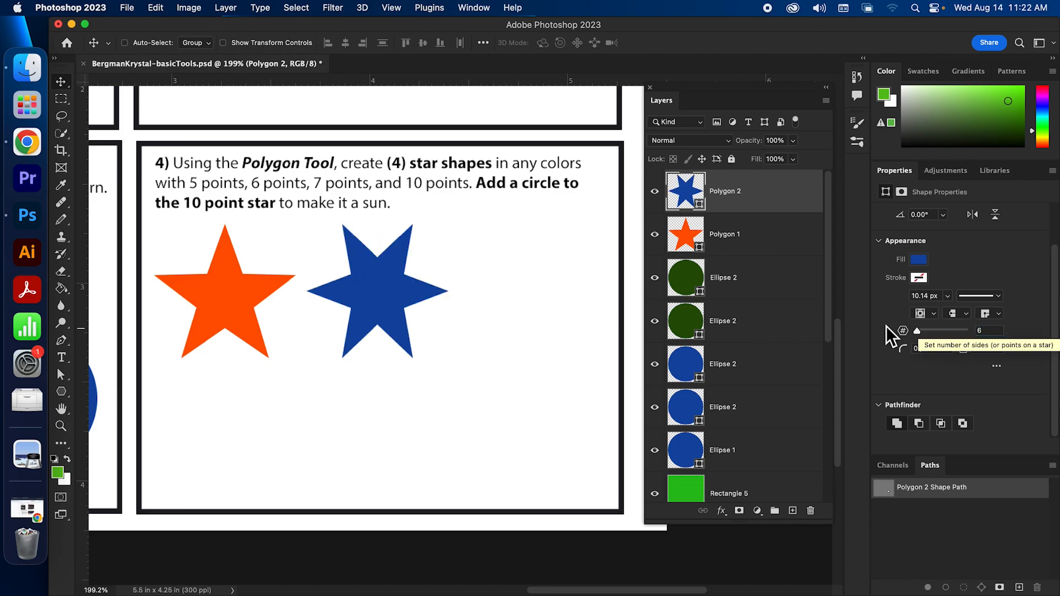
{"action": "left_click_drag", "start_coordinate": [390, 289], "coordinate": [380, 296]}
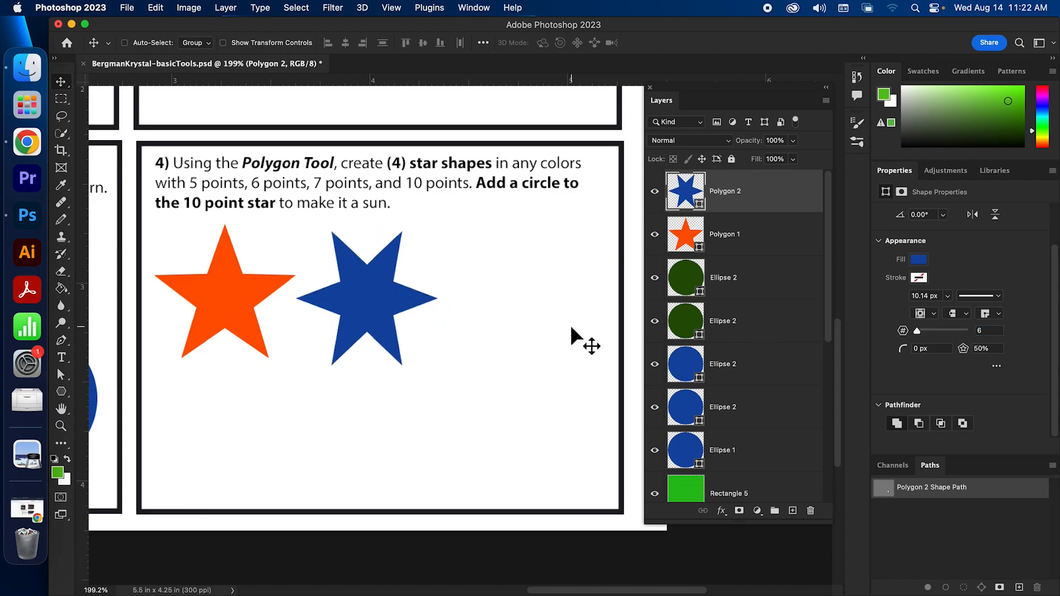
{"action": "left_click_drag", "start_coordinate": [966, 353], "coordinate": [937, 362]}
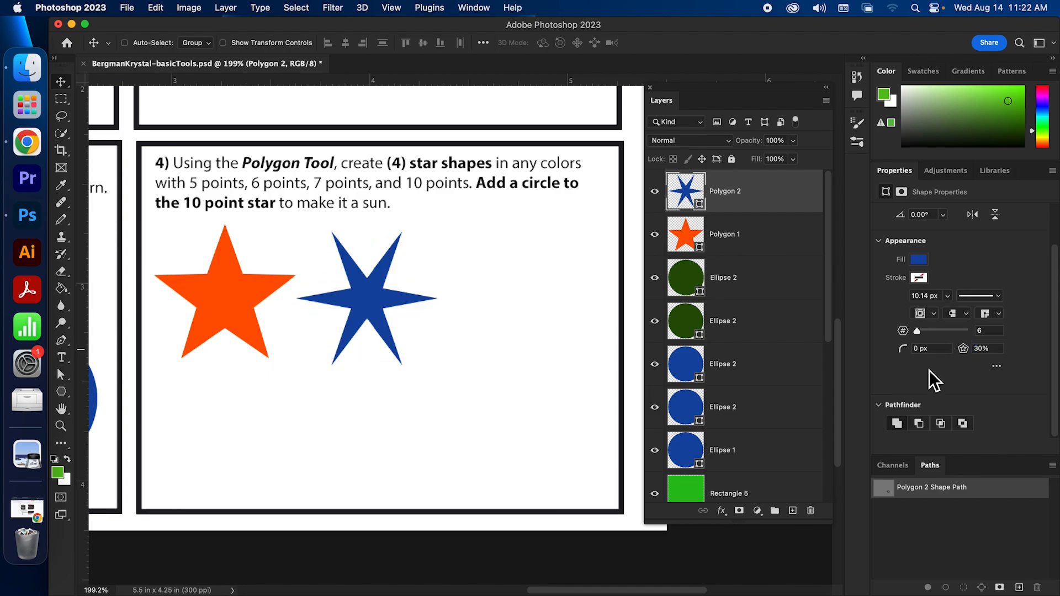
{"action": "left_click_drag", "start_coordinate": [899, 356], "coordinate": [639, 331]}
{"action": "left_click_drag", "start_coordinate": [367, 296], "coordinate": [355, 299]}
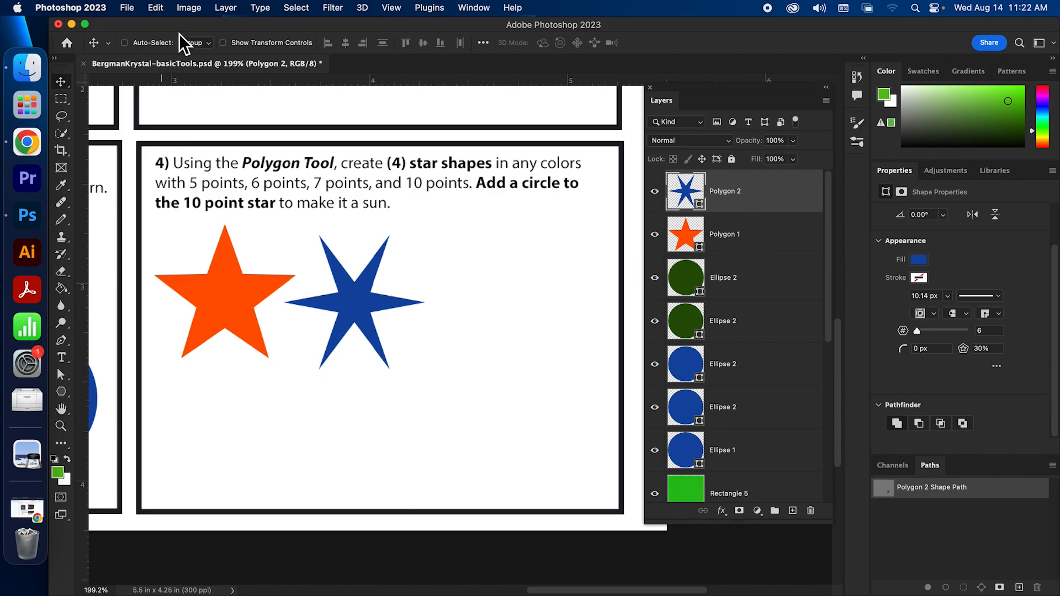
Copy and paste the blue star, placing the copy to its right
{"action": "left_click", "coordinate": [154, 8]}
{"action": "left_click", "coordinate": [177, 101]}
{"action": "left_click", "coordinate": [154, 7]}
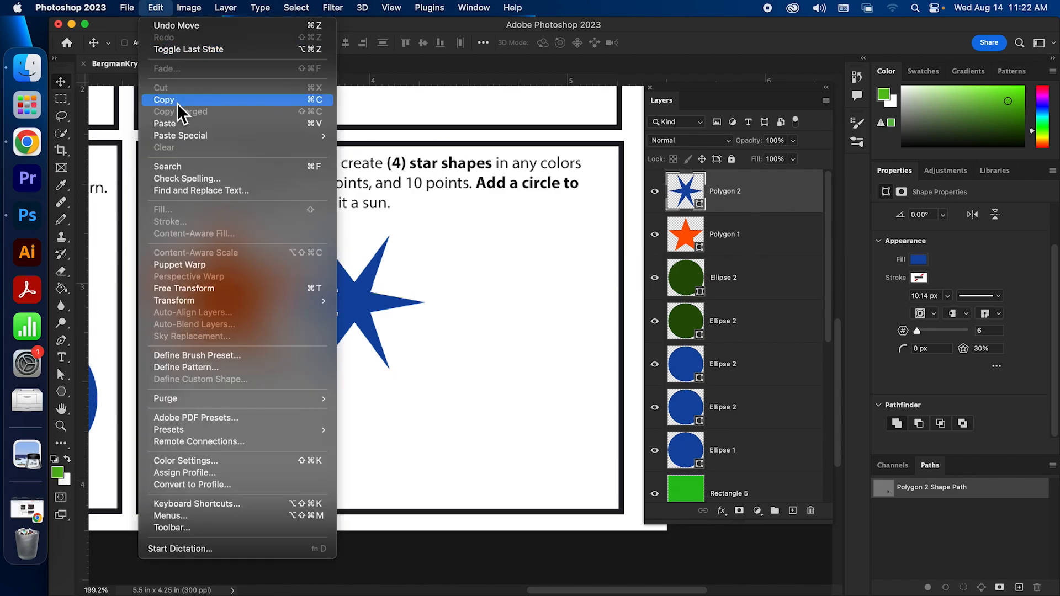
{"action": "left_click", "coordinate": [198, 127]}
{"action": "left_click_drag", "start_coordinate": [376, 307], "coordinate": [507, 312]}
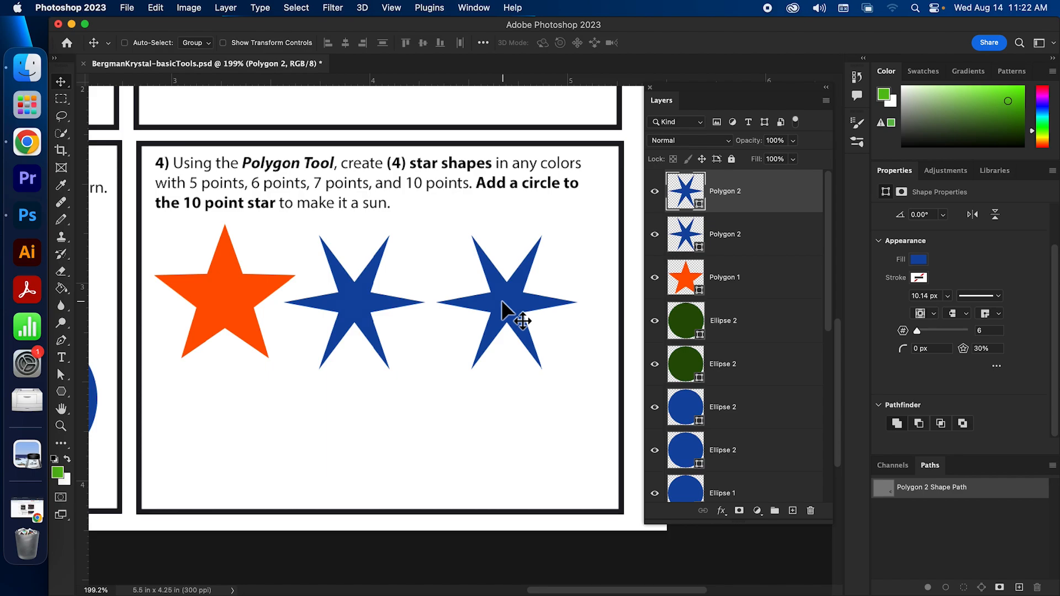
{"action": "left_click_drag", "start_coordinate": [500, 301], "coordinate": [498, 302]}
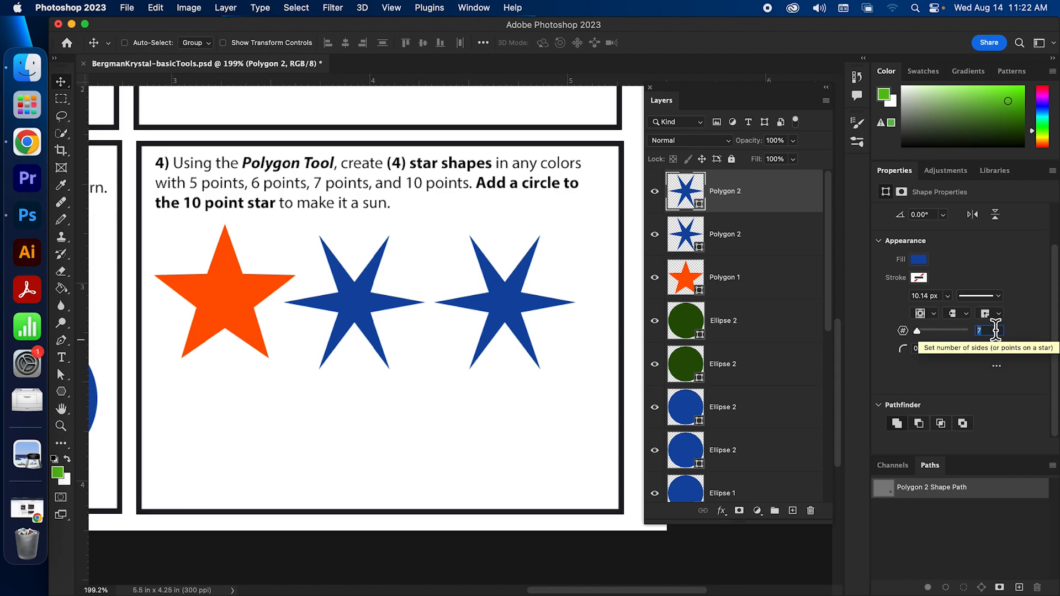
Give the pasted star 7 points, a 47% star ratio and a dark green fill
{"action": "key", "text": "Return"}
{"action": "left_click", "coordinate": [978, 348]}
{"action": "left_click_drag", "start_coordinate": [978, 351], "coordinate": [957, 352]}
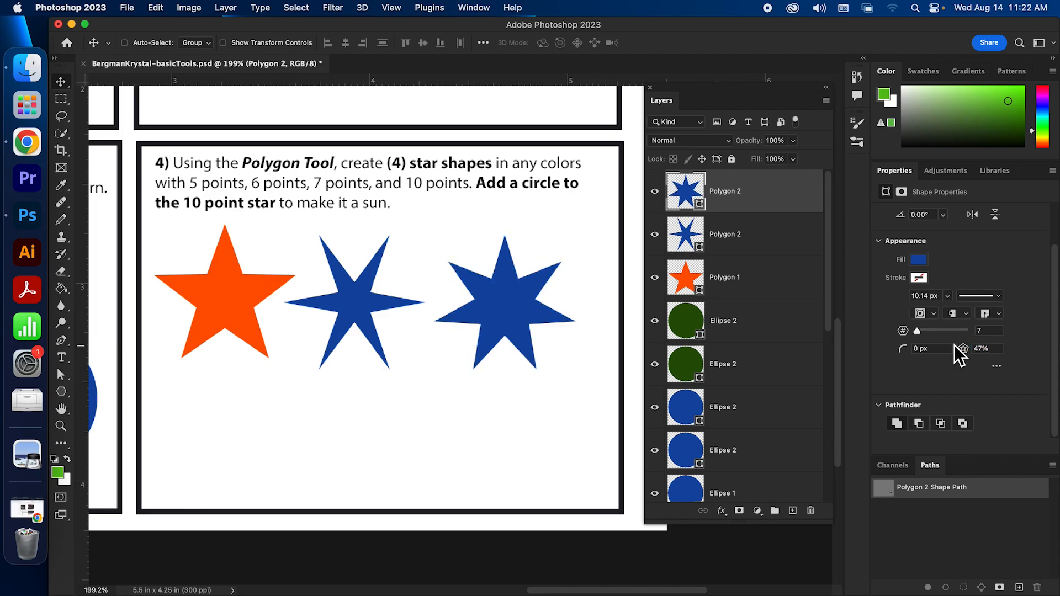
{"action": "left_click", "coordinate": [919, 259]}
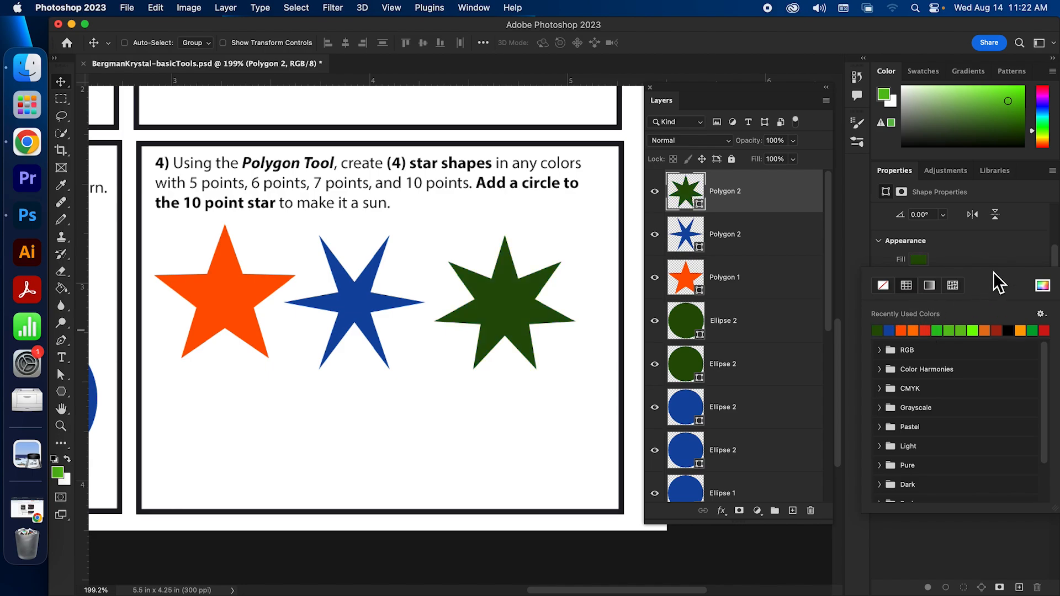
{"action": "left_click", "coordinate": [995, 259]}
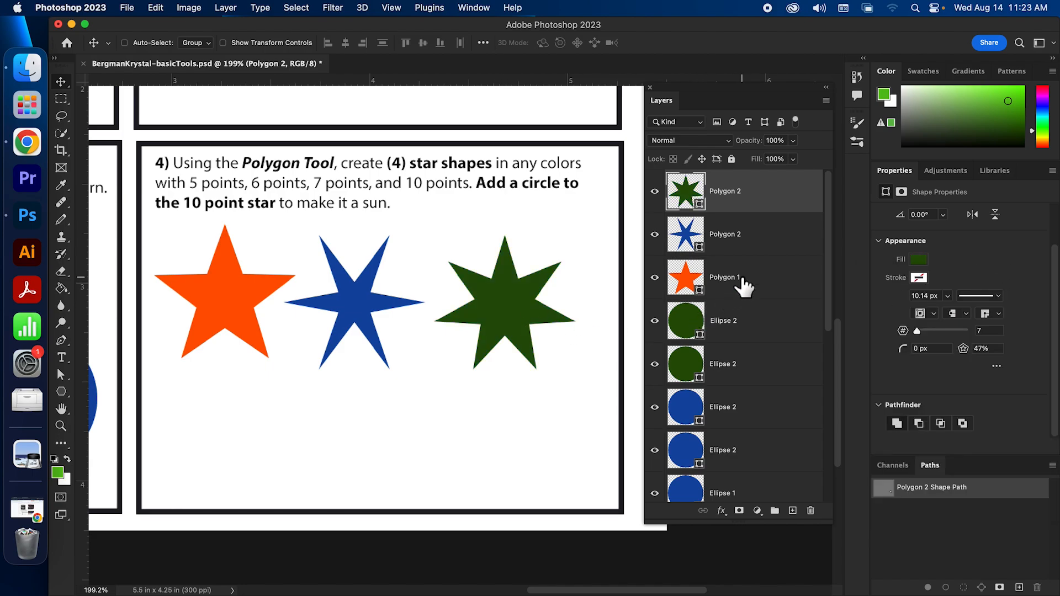
Nudge the orange star up, move the blue star lower left, green beside orange
{"action": "left_click", "coordinate": [741, 283]}
{"action": "mouse_move", "coordinate": [215, 298]}
{"action": "left_mouse_down"}
{"action": "mouse_move", "coordinate": [227, 299]}
{"action": "mouse_move", "coordinate": [221, 290]}
{"action": "left_mouse_up"}
{"action": "left_click", "coordinate": [740, 232]}
{"action": "left_click_drag", "start_coordinate": [368, 299], "coordinate": [296, 410]}
{"action": "left_click", "coordinate": [743, 202]}
{"action": "left_click_drag", "start_coordinate": [493, 301], "coordinate": [372, 288]}
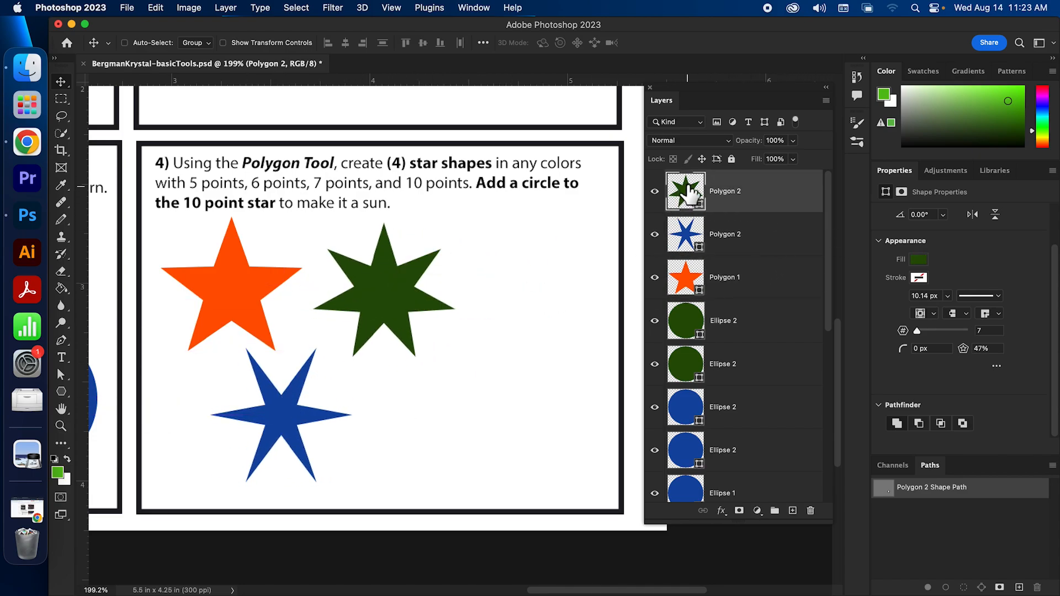
Copy and paste the green star, moving the copy to the lower right of box 4
{"action": "double_click", "coordinate": [732, 197]}
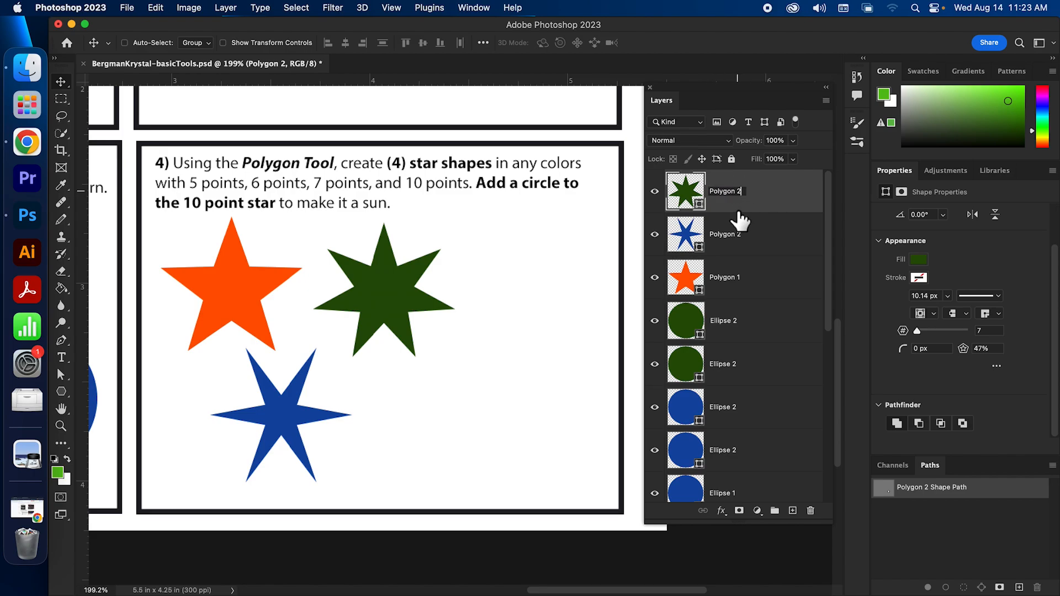
{"action": "left_click", "coordinate": [768, 204]}
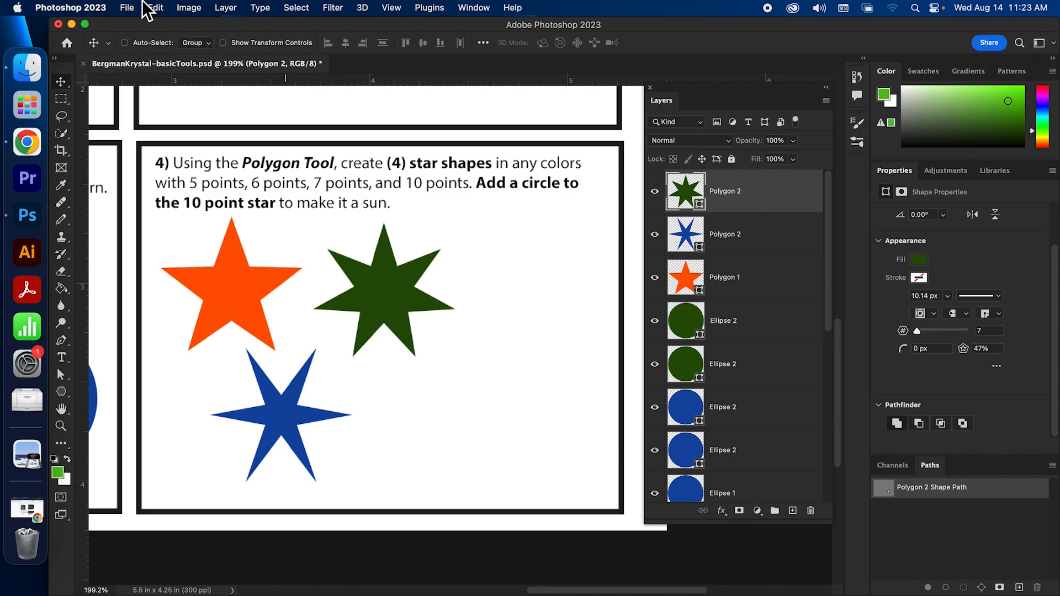
{"action": "left_click", "coordinate": [154, 8]}
{"action": "left_click", "coordinate": [166, 100]}
{"action": "left_click", "coordinate": [155, 7]}
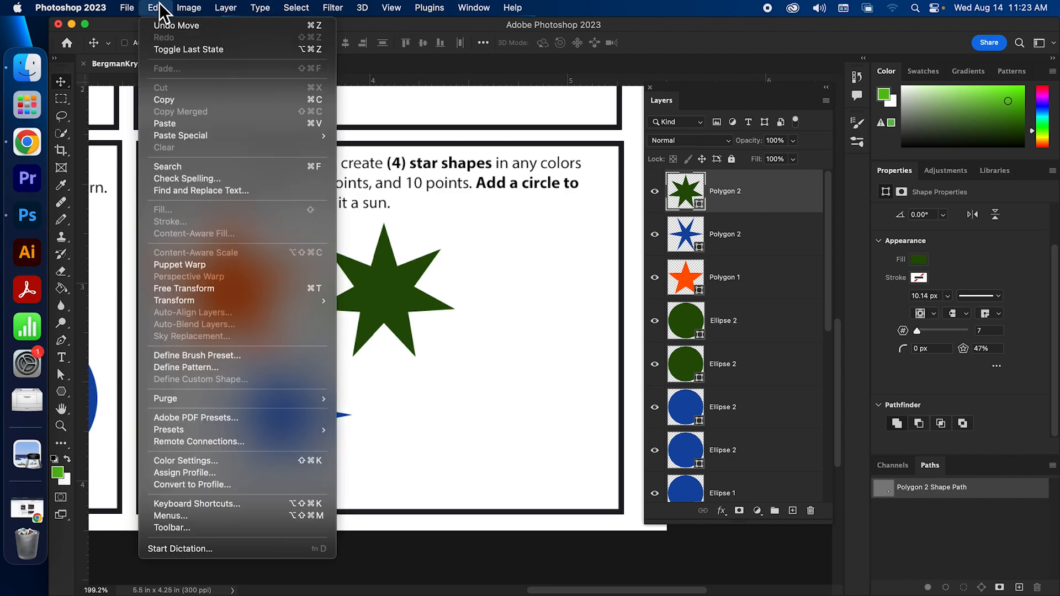
{"action": "left_click", "coordinate": [188, 124]}
{"action": "left_click_drag", "start_coordinate": [382, 298], "coordinate": [503, 409]}
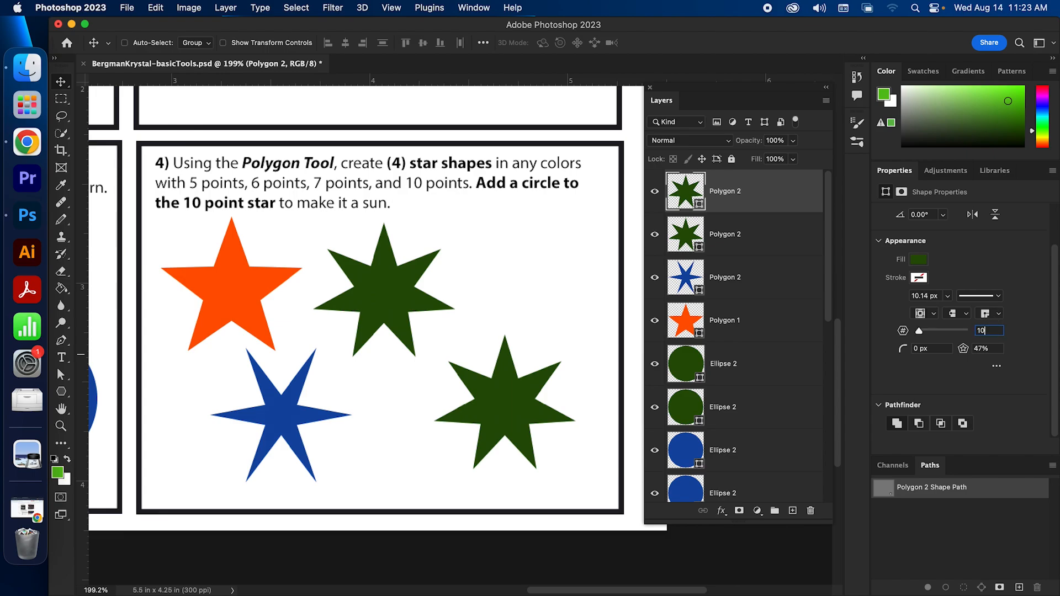
Make the lower-right star a light orange 10-point star with a 30% ratio
{"action": "key", "text": "Tab"}
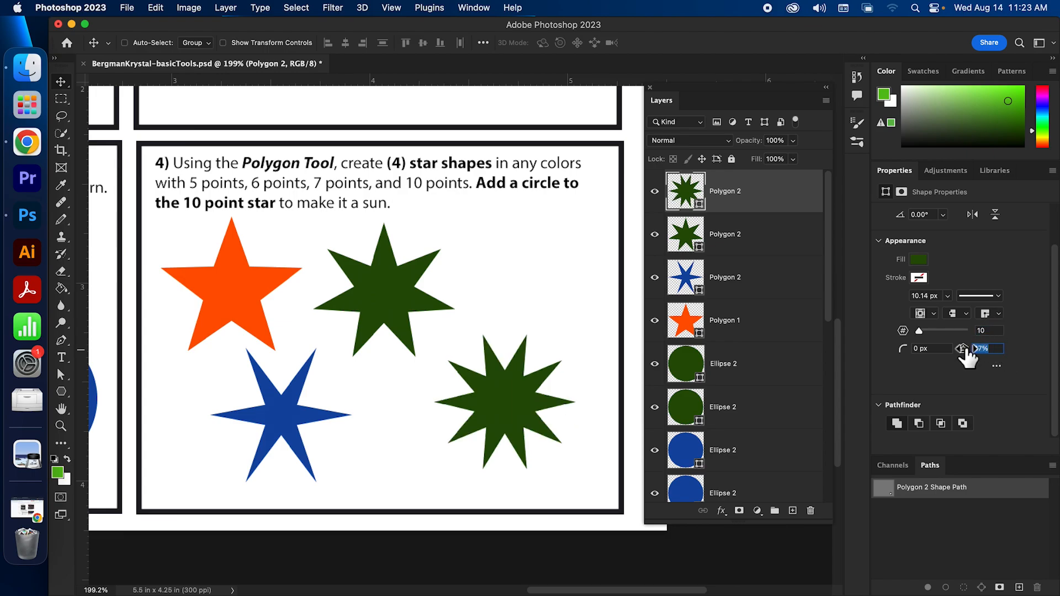
{"action": "left_click_drag", "start_coordinate": [966, 357], "coordinate": [947, 350]}
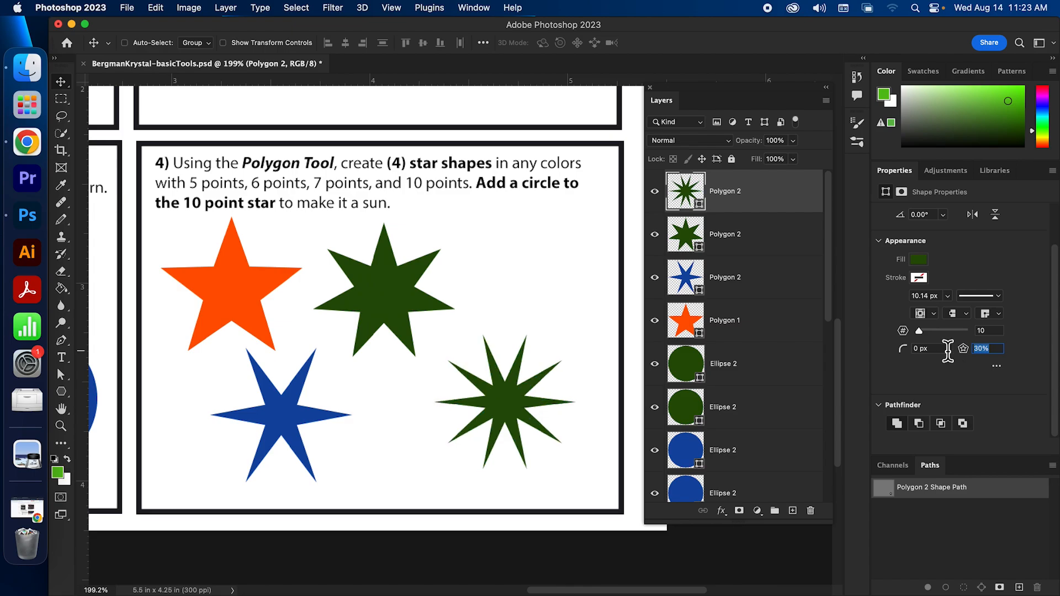
{"action": "left_click", "coordinate": [918, 259]}
{"action": "left_click", "coordinate": [1020, 332]}
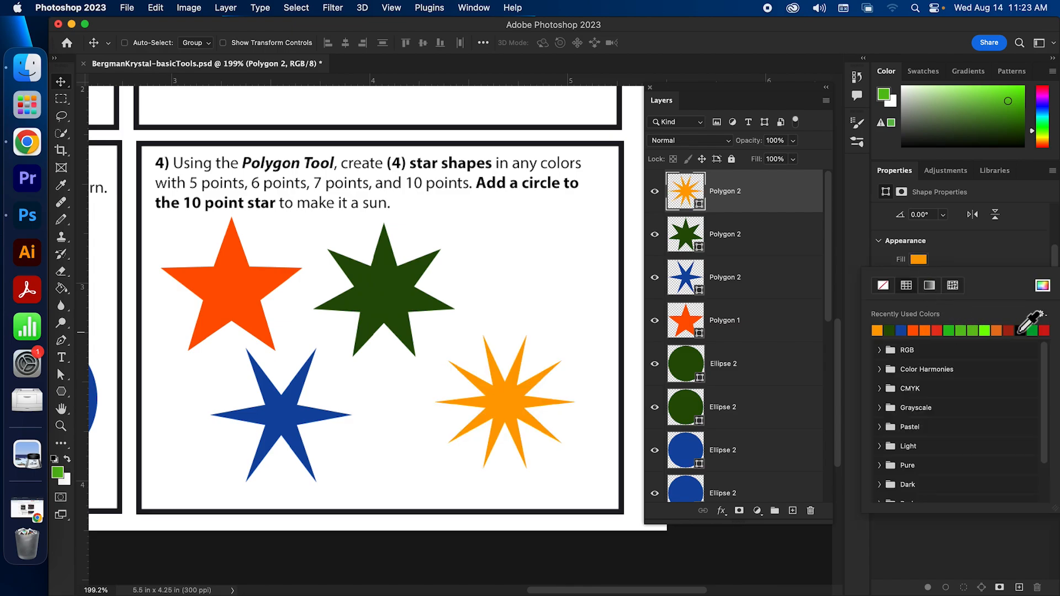
{"action": "left_click", "coordinate": [1008, 250]}
{"action": "left_click_drag", "start_coordinate": [470, 409], "coordinate": [500, 429]}
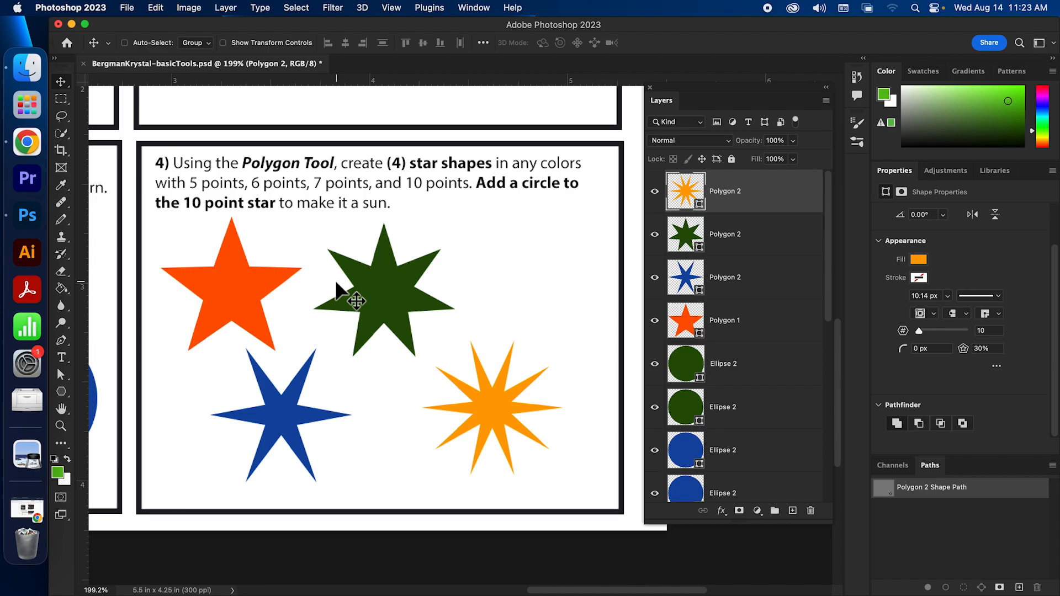
{"action": "left_click", "coordinate": [63, 391]}
Draw a small circle with the Ellipse Tool above the sun star
{"action": "left_click", "coordinate": [114, 403]}
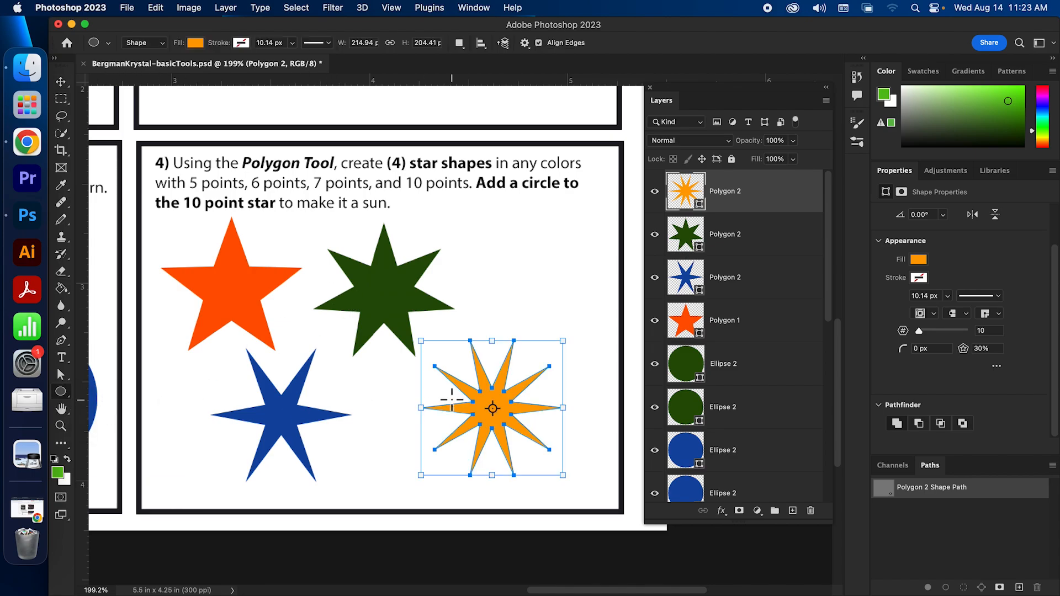
{"action": "left_click_drag", "start_coordinate": [465, 254], "coordinate": [526, 307]}
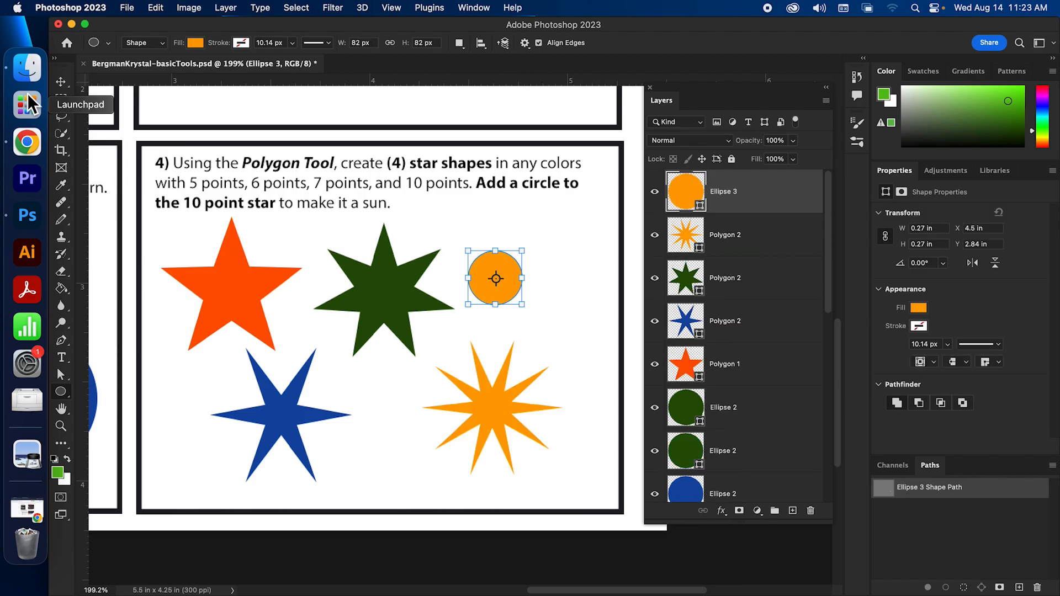
{"action": "left_click", "coordinate": [61, 82]}
{"action": "left_click_drag", "start_coordinate": [496, 278], "coordinate": [503, 287]}
Recolour the circle red-orange and move it down onto the 10-point star
{"action": "left_click", "coordinate": [915, 303]}
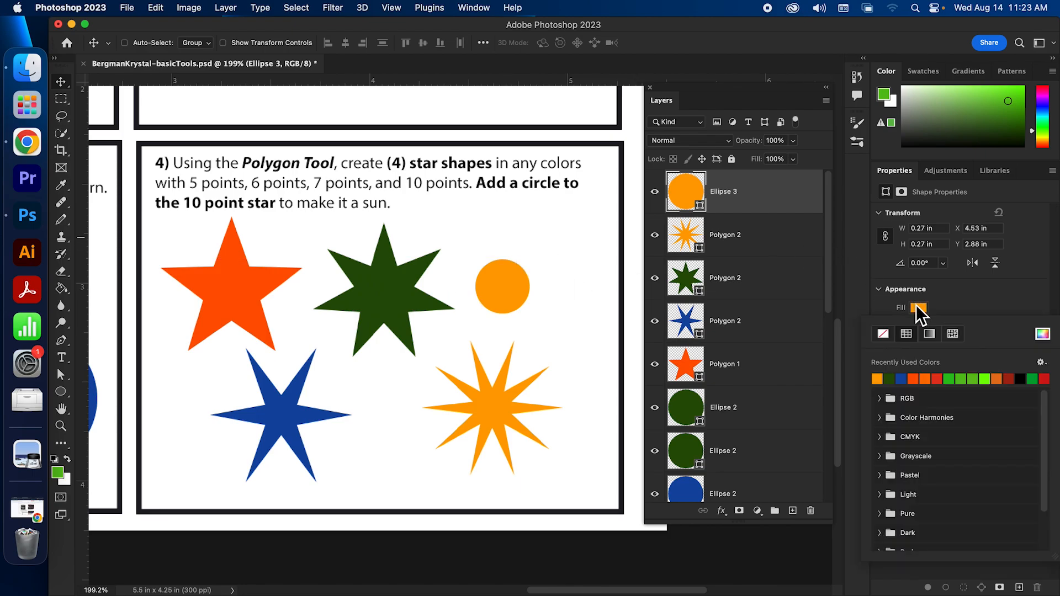
{"action": "left_click", "coordinate": [915, 378]}
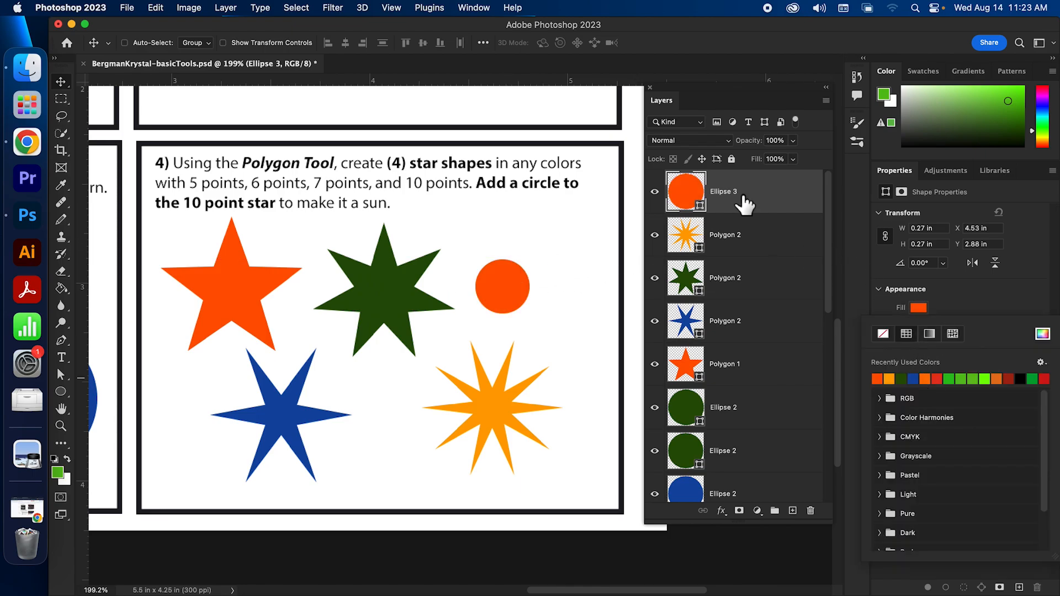
{"action": "left_click", "coordinate": [685, 246]}
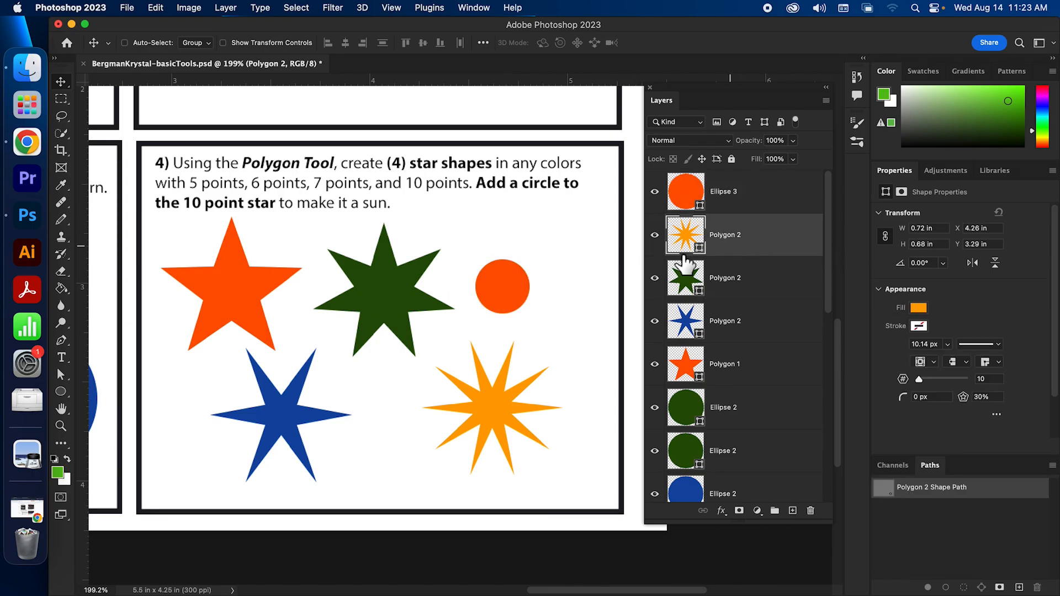
{"action": "left_click", "coordinate": [748, 197]}
{"action": "left_click_drag", "start_coordinate": [504, 292], "coordinate": [492, 415]}
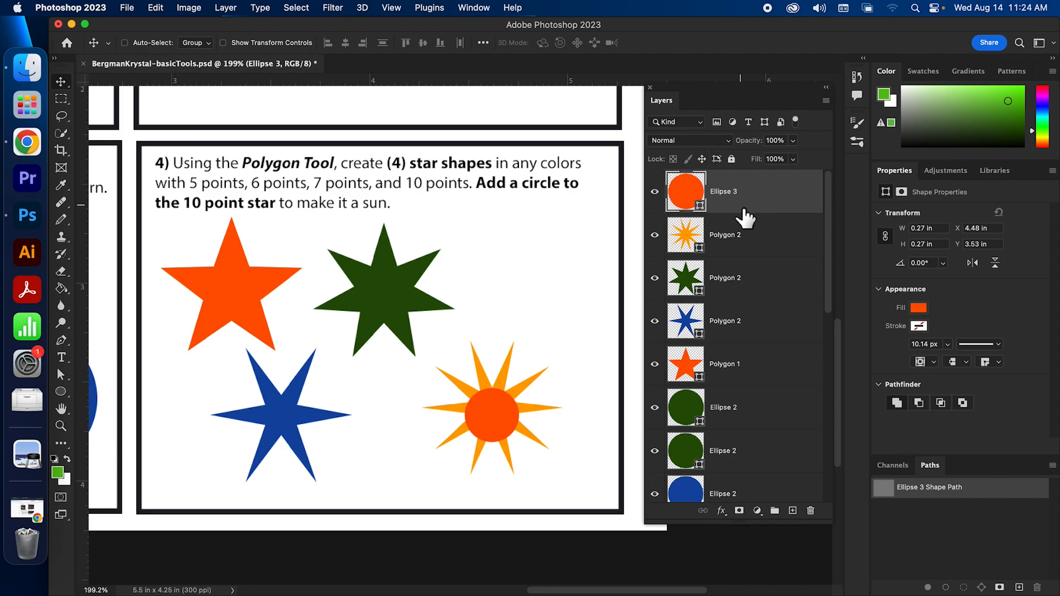
Stack the Ellipse 3 layer above the 10-point star so the circle shows in front
{"action": "left_click_drag", "start_coordinate": [731, 240], "coordinate": [744, 200]}
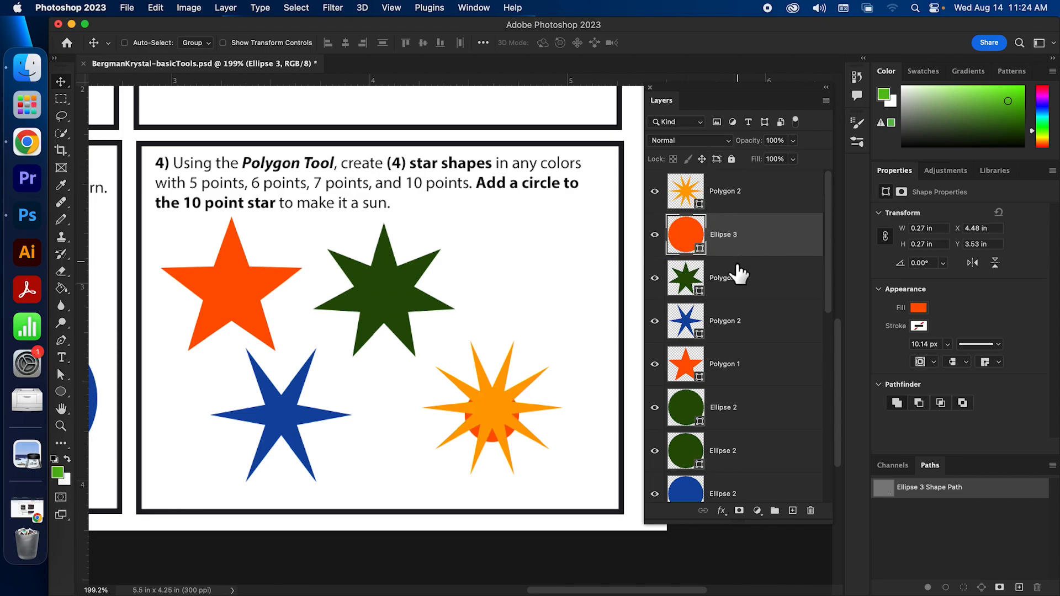
{"action": "left_click_drag", "start_coordinate": [740, 244], "coordinate": [739, 178]}
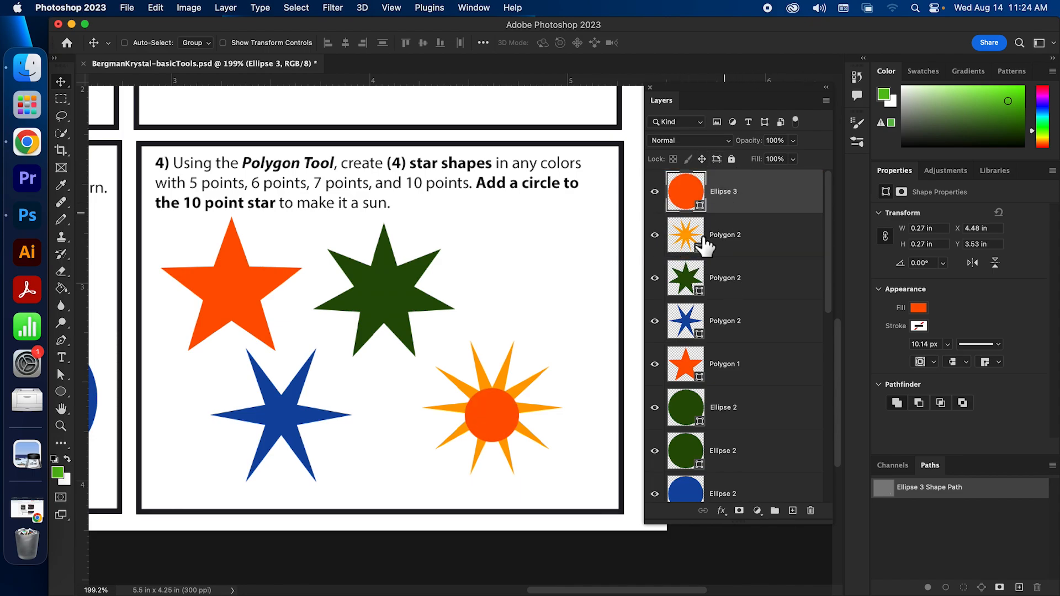
{"action": "left_click_drag", "start_coordinate": [499, 412], "coordinate": [498, 406]}
{"action": "left_click_drag", "start_coordinate": [751, 209], "coordinate": [741, 253]}
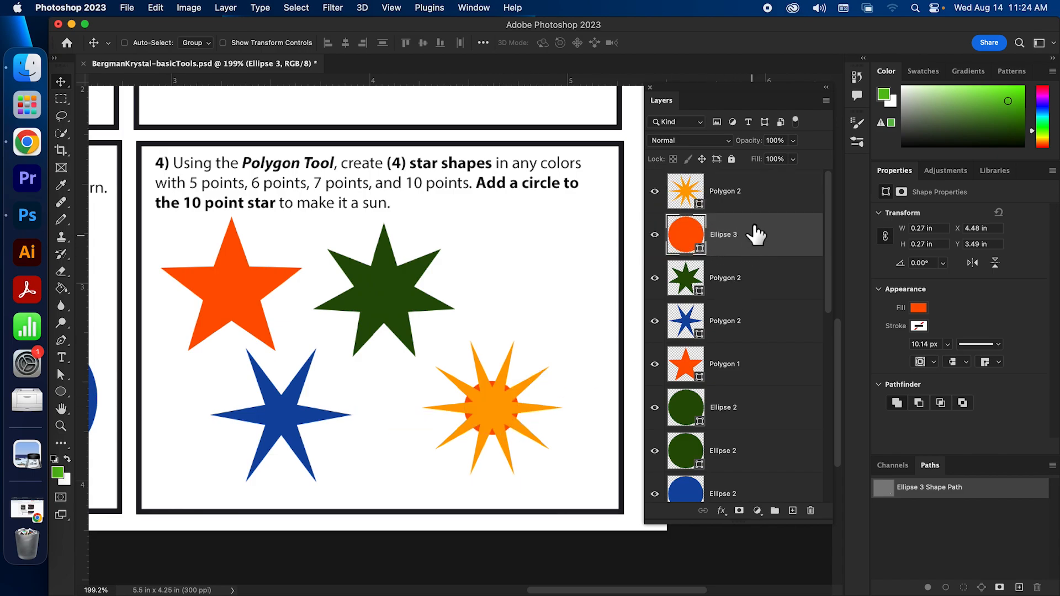
{"action": "left_click_drag", "start_coordinate": [788, 240], "coordinate": [741, 182]}
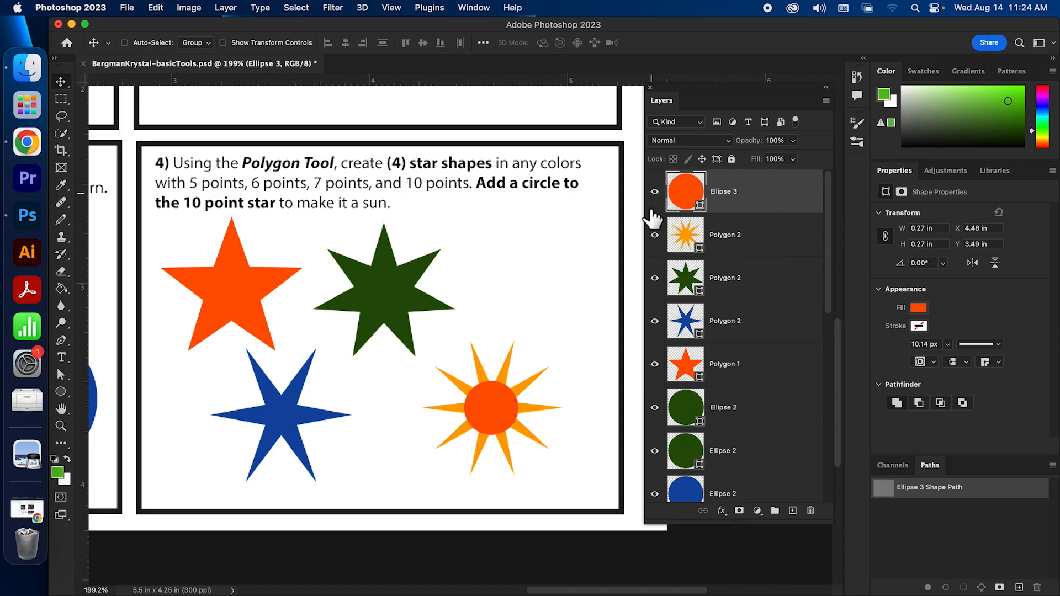
{"action": "left_click", "coordinate": [742, 238]}
Shift the orange star right, bring the blue star up to overlap, raise the green star
{"action": "left_click", "coordinate": [737, 367]}
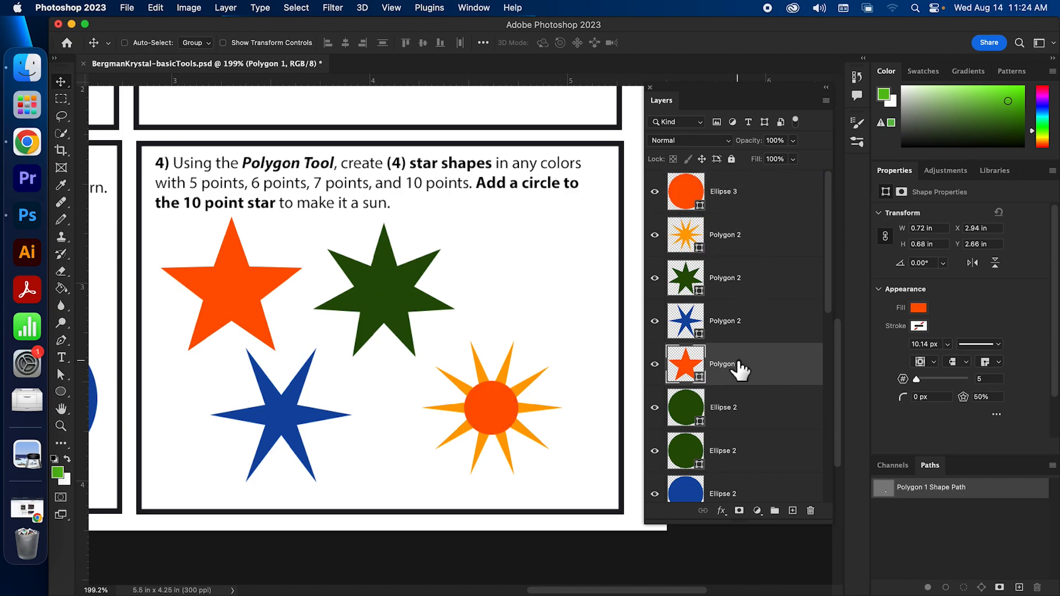
{"action": "left_click", "coordinate": [751, 331]}
{"action": "left_click", "coordinate": [741, 284]}
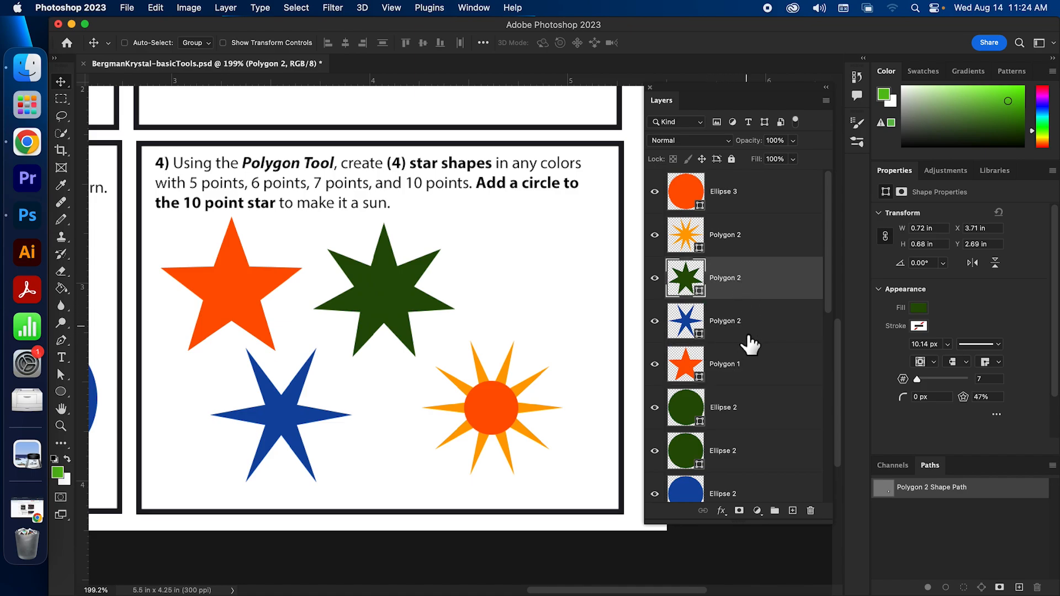
{"action": "left_click", "coordinate": [753, 332]}
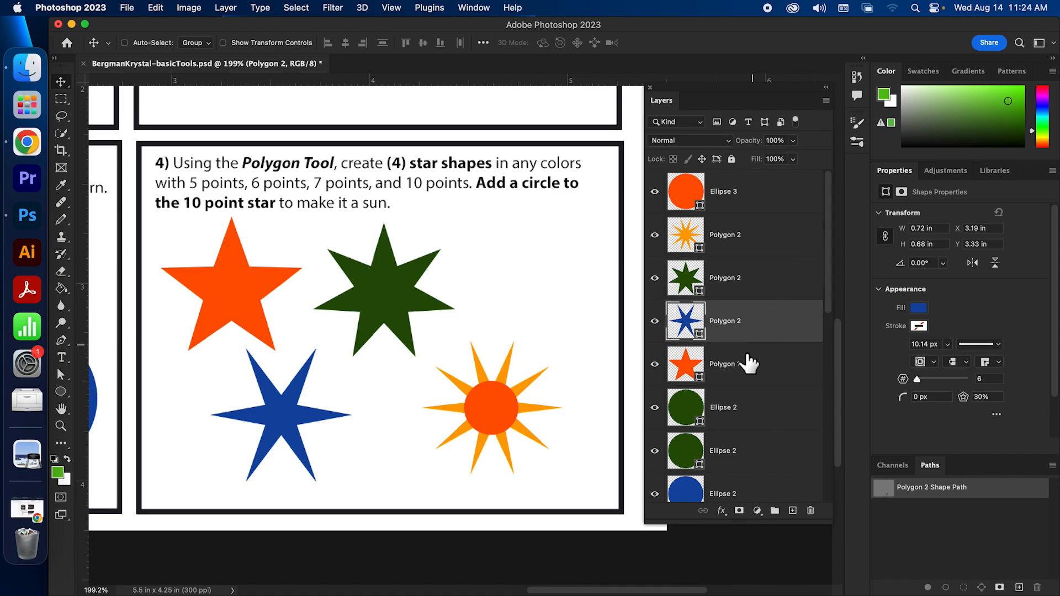
{"action": "left_click", "coordinate": [747, 367]}
{"action": "left_click_drag", "start_coordinate": [224, 312], "coordinate": [259, 309]}
{"action": "left_click", "coordinate": [690, 323]}
{"action": "left_click_drag", "start_coordinate": [284, 445], "coordinate": [307, 313]}
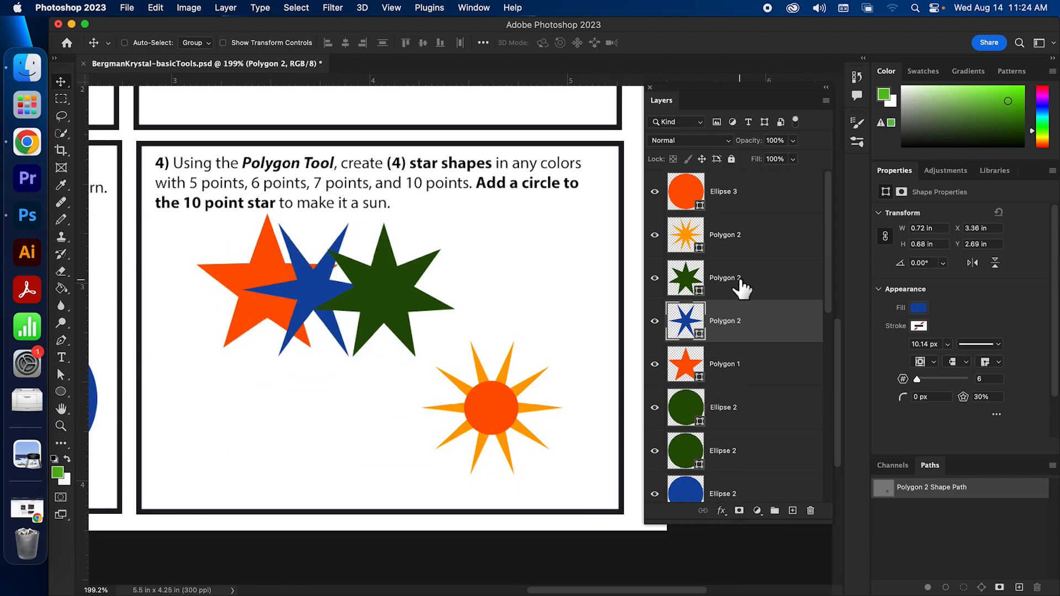
{"action": "left_click", "coordinate": [738, 284]}
{"action": "left_click_drag", "start_coordinate": [379, 307], "coordinate": [370, 298]}
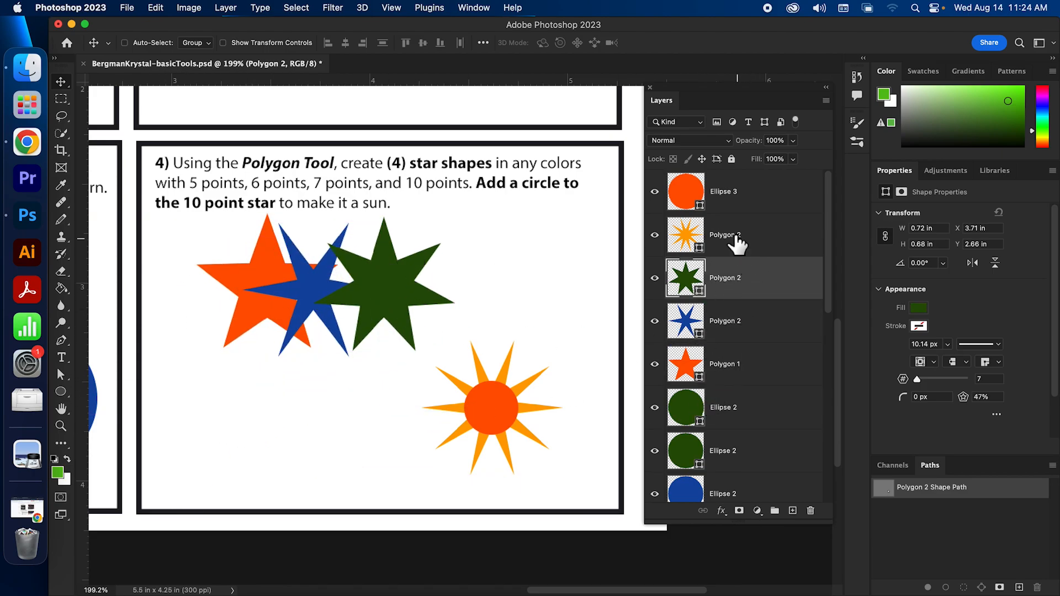
{"action": "left_click", "coordinate": [760, 366]}
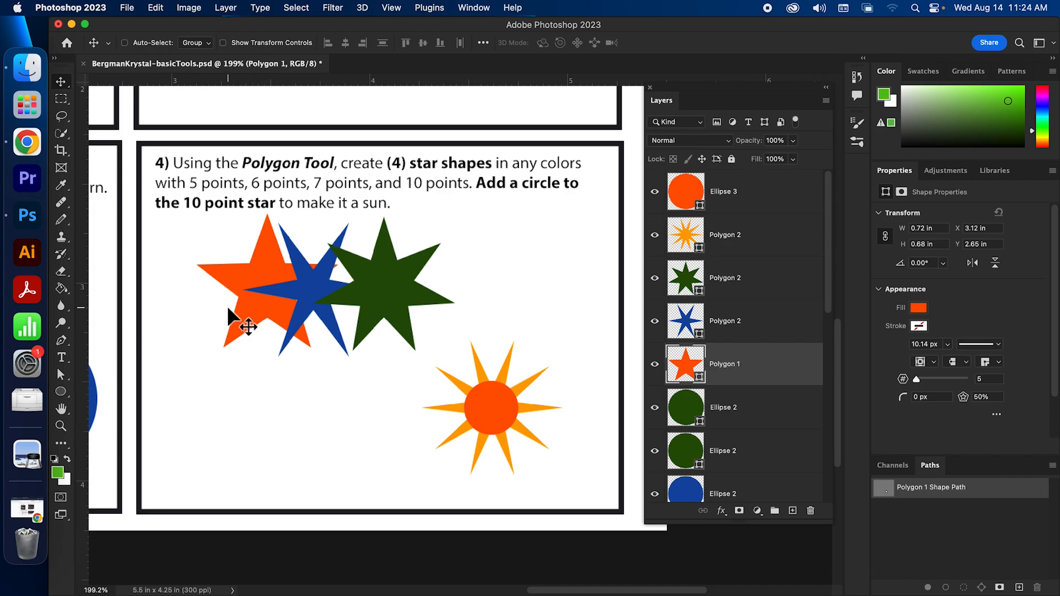
{"action": "left_click_drag", "start_coordinate": [248, 323], "coordinate": [199, 334]}
{"action": "left_click_drag", "start_coordinate": [209, 327], "coordinate": [246, 328]}
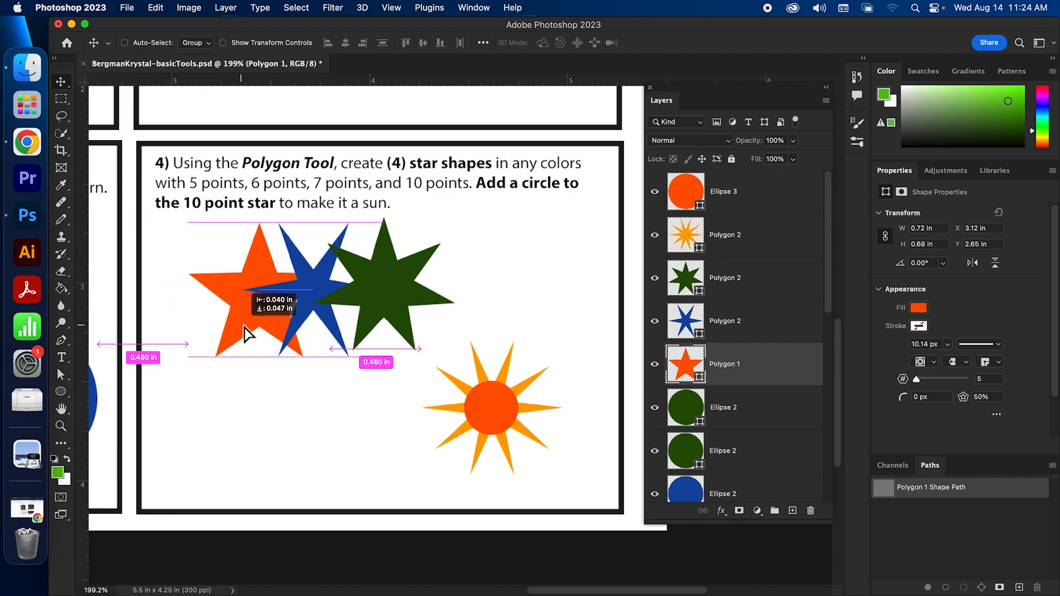
Stack green and blue below orange, then reposition orange left, blue down-left, green down
{"action": "left_click", "coordinate": [744, 282]}
{"action": "left_click", "coordinate": [742, 317]}
{"action": "left_click", "coordinate": [731, 364]}
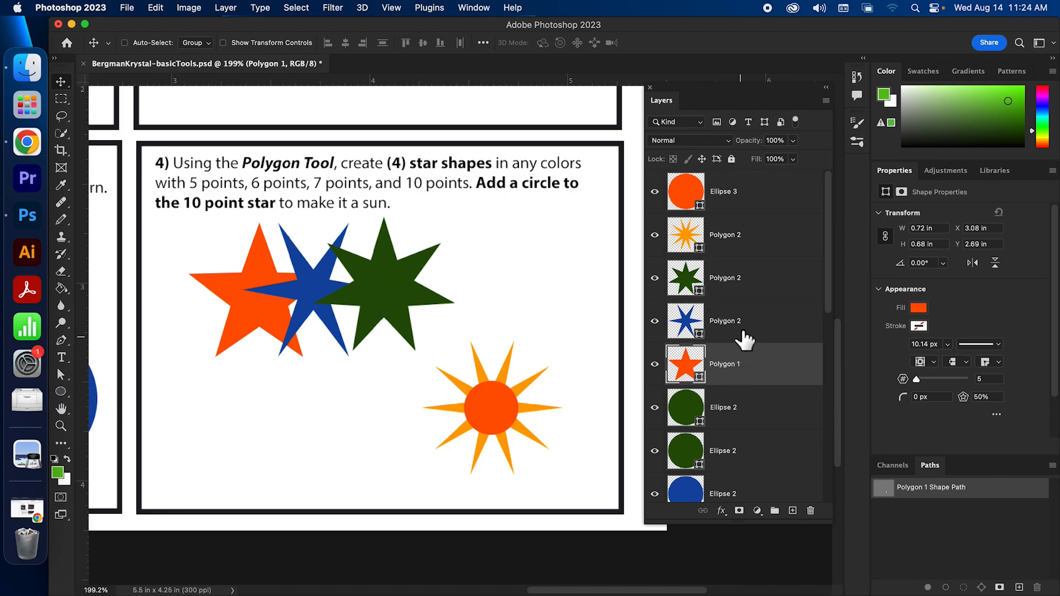
{"action": "left_click", "coordinate": [744, 296]}
{"action": "left_click_drag", "start_coordinate": [771, 289], "coordinate": [765, 380]}
{"action": "left_click_drag", "start_coordinate": [741, 290], "coordinate": [755, 342]}
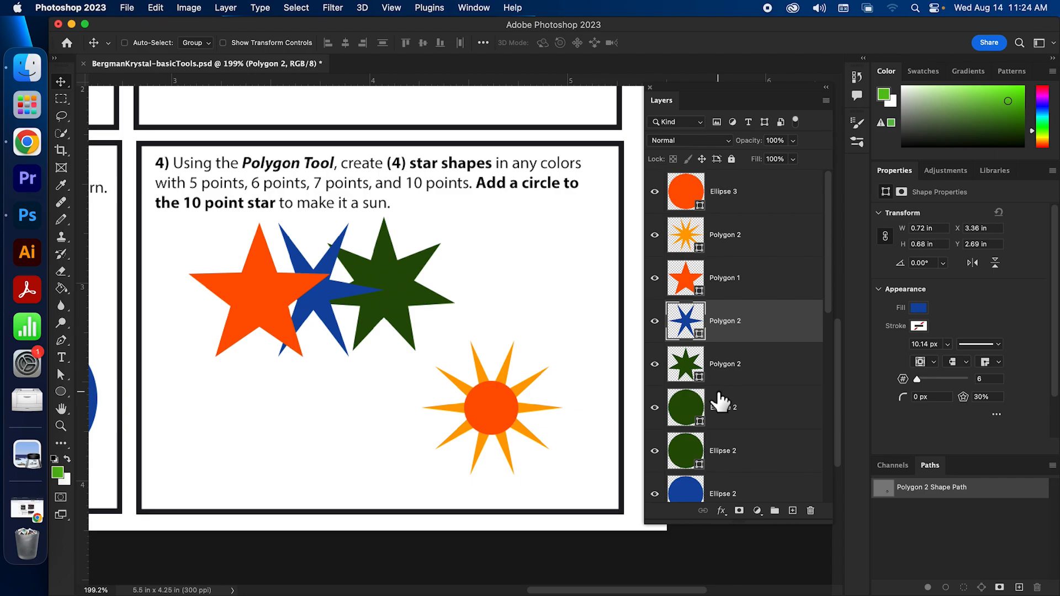
{"action": "left_click", "coordinate": [734, 286]}
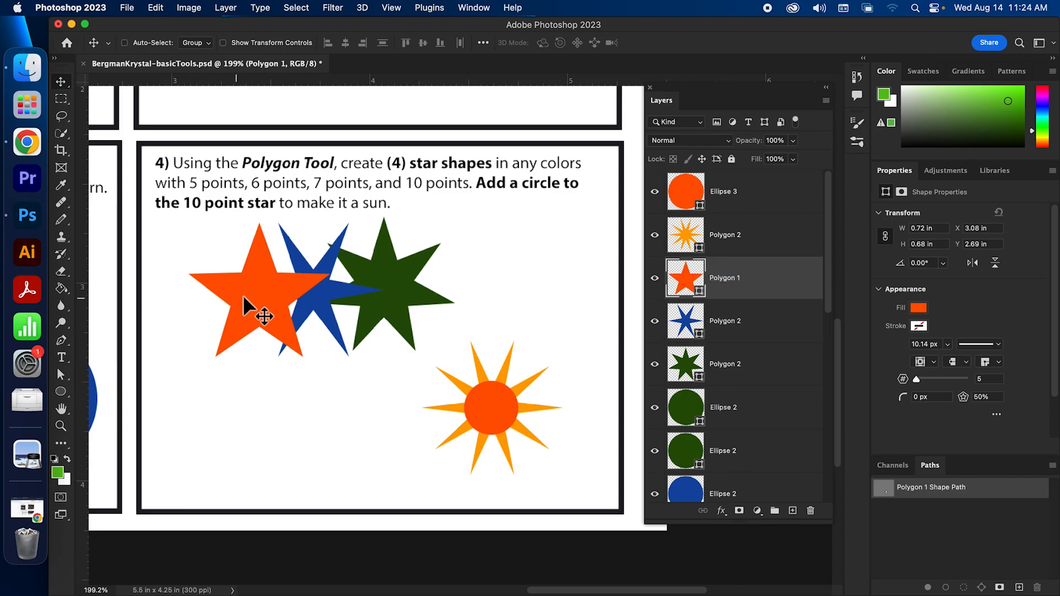
{"action": "left_click_drag", "start_coordinate": [243, 283], "coordinate": [213, 288]}
{"action": "left_click", "coordinate": [688, 337]}
{"action": "left_click_drag", "start_coordinate": [317, 287], "coordinate": [307, 402]}
{"action": "left_click", "coordinate": [714, 360]}
{"action": "left_click_drag", "start_coordinate": [386, 298], "coordinate": [386, 310]}
Move the sun star up and right and re-centre the red-orange circle on it
{"action": "left_click", "coordinate": [739, 232]}
{"action": "left_click", "coordinate": [739, 207]}
{"action": "left_click", "coordinate": [745, 246]}
{"action": "left_click_drag", "start_coordinate": [547, 389], "coordinate": [559, 380]}
{"action": "left_click", "coordinate": [726, 209]}
{"action": "left_click_drag", "start_coordinate": [487, 424], "coordinate": [500, 415]}
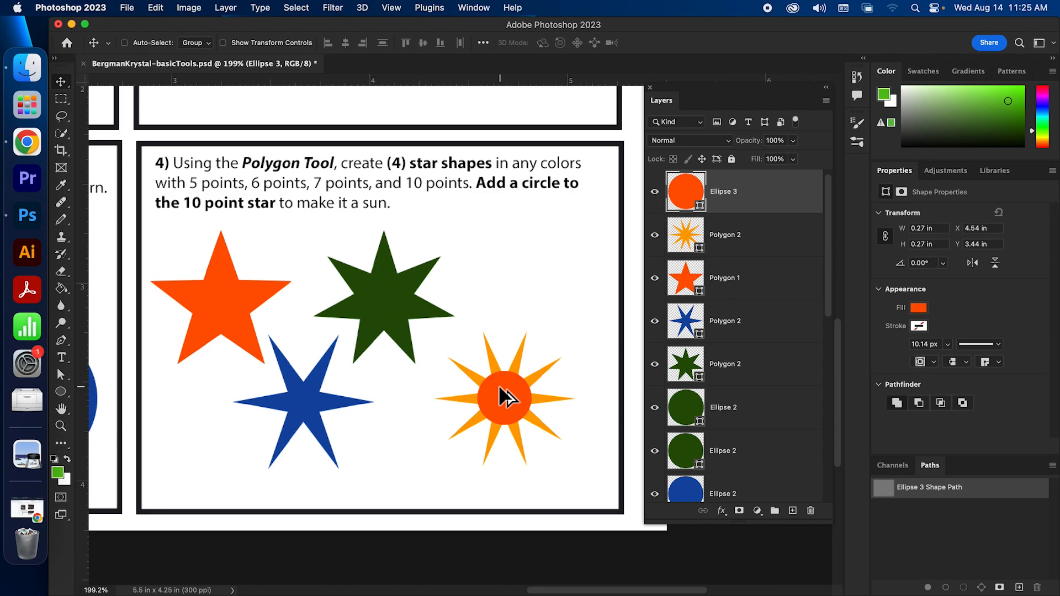
{"action": "scroll", "coordinate": [499, 385], "scroll_direction": "down", "scroll_amount": 5}
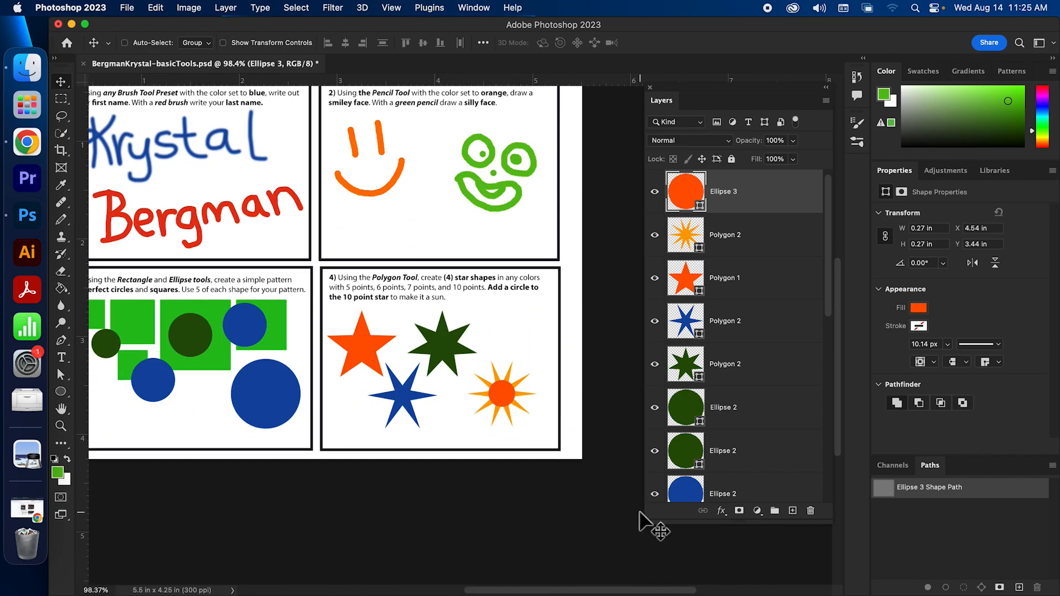
Zoom out to about 98% and pan to see all four boxes, selecting the sun star layer
{"action": "left_click_drag", "start_coordinate": [634, 590], "coordinate": [623, 589]}
{"action": "left_click_drag", "start_coordinate": [839, 384], "coordinate": [843, 362]}
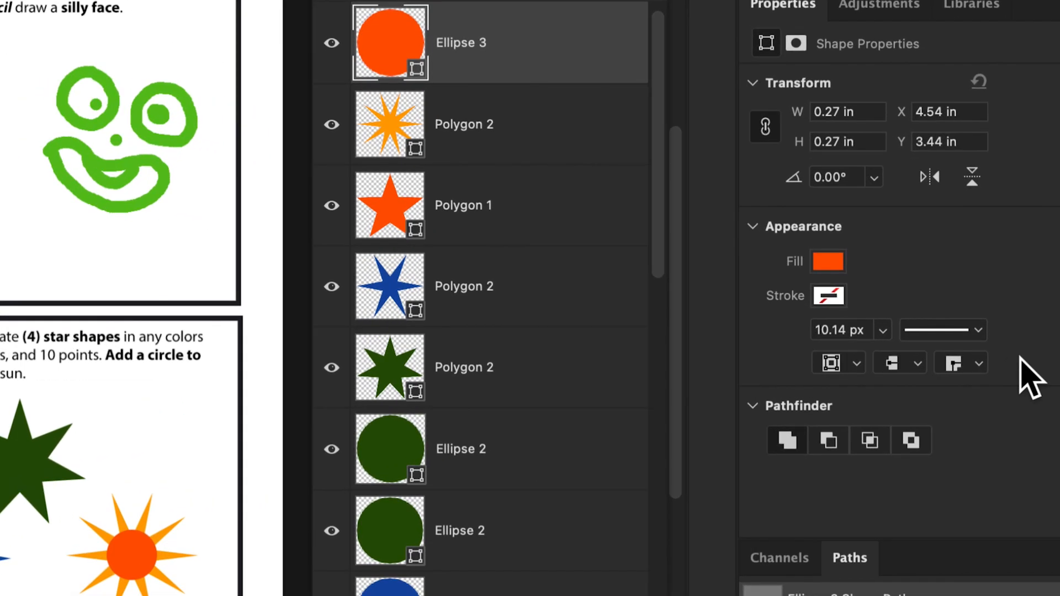
{"action": "left_click", "coordinate": [467, 145]}
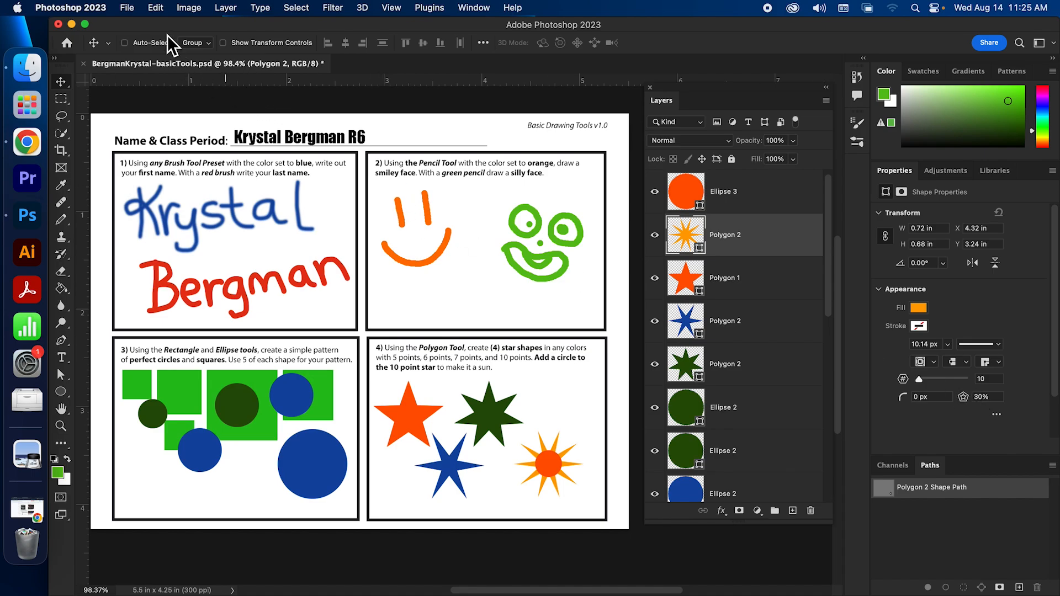
{"action": "left_click", "coordinate": [127, 8]}
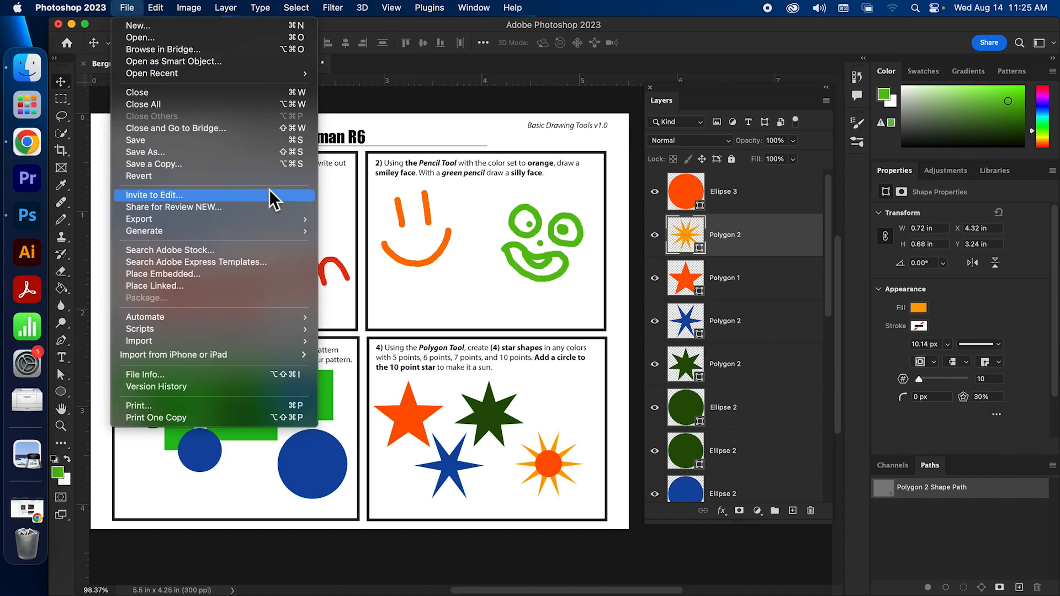
{"action": "mouse_move", "coordinate": [287, 219]}
{"action": "left_click", "coordinate": [343, 230]}
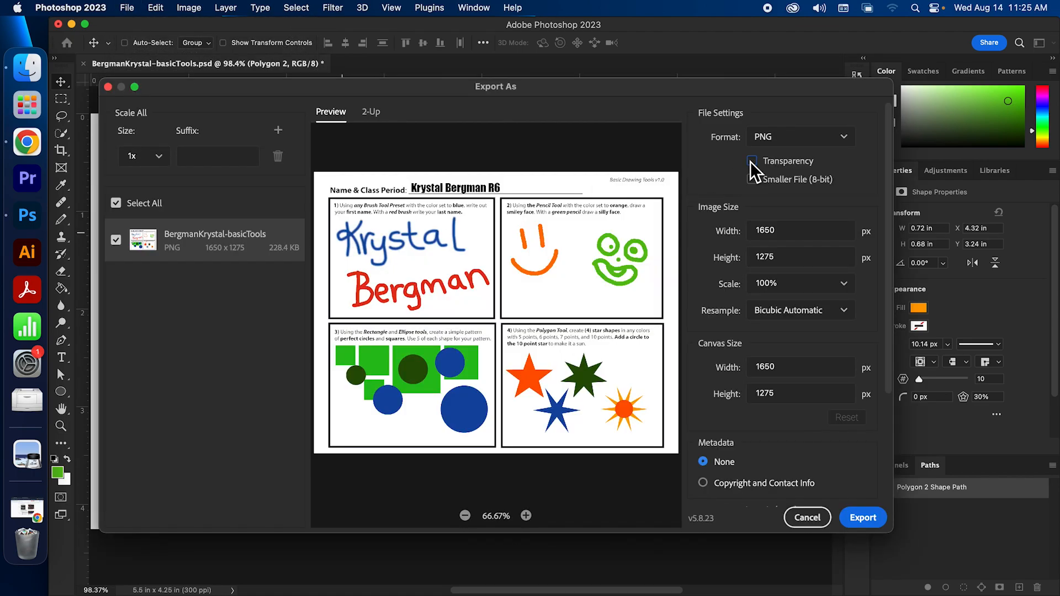
{"action": "left_click", "coordinate": [841, 284]}
{"action": "left_click", "coordinate": [823, 374]}
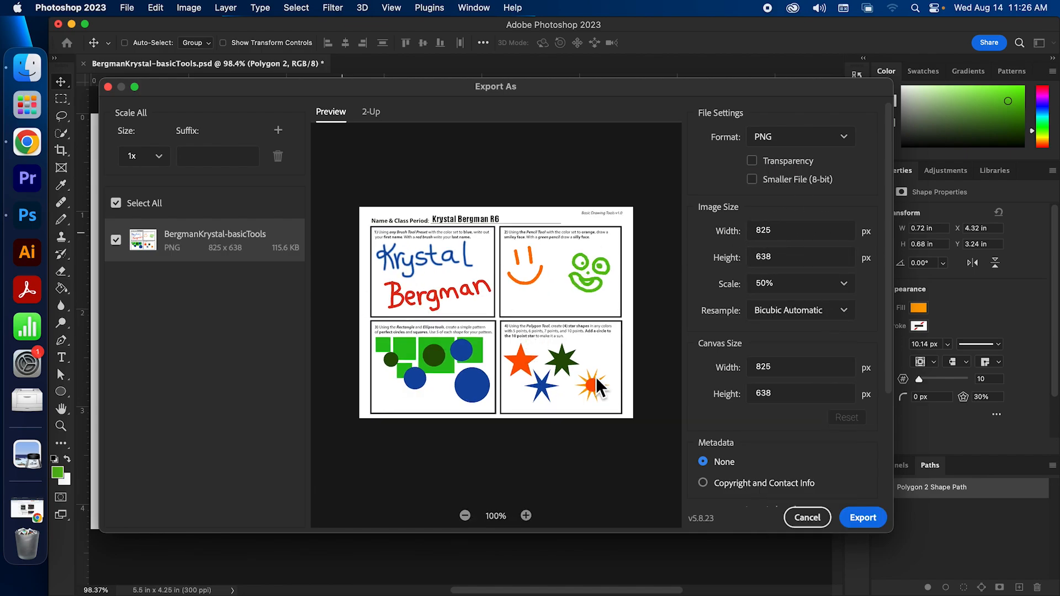
{"action": "scroll", "coordinate": [831, 439], "scroll_direction": "down", "scroll_amount": 4}
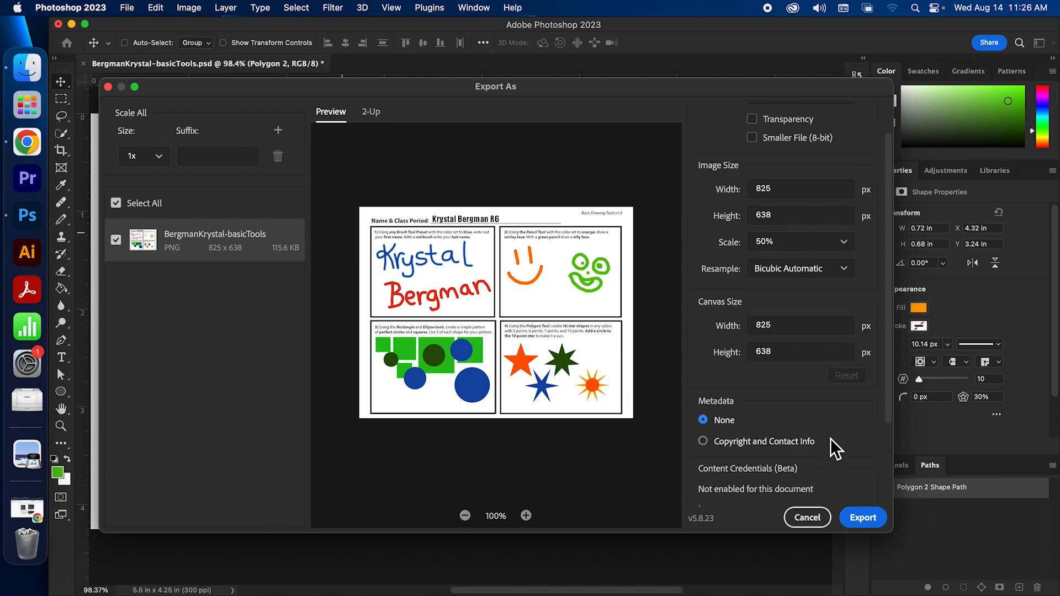
{"action": "left_click", "coordinate": [862, 519]}
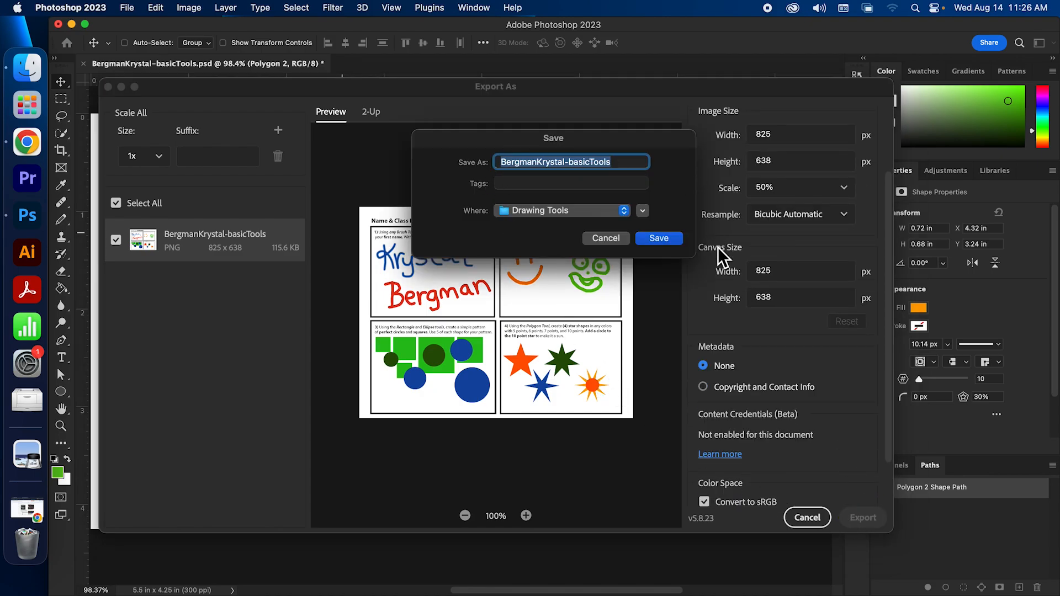
{"action": "left_click", "coordinate": [614, 238]}
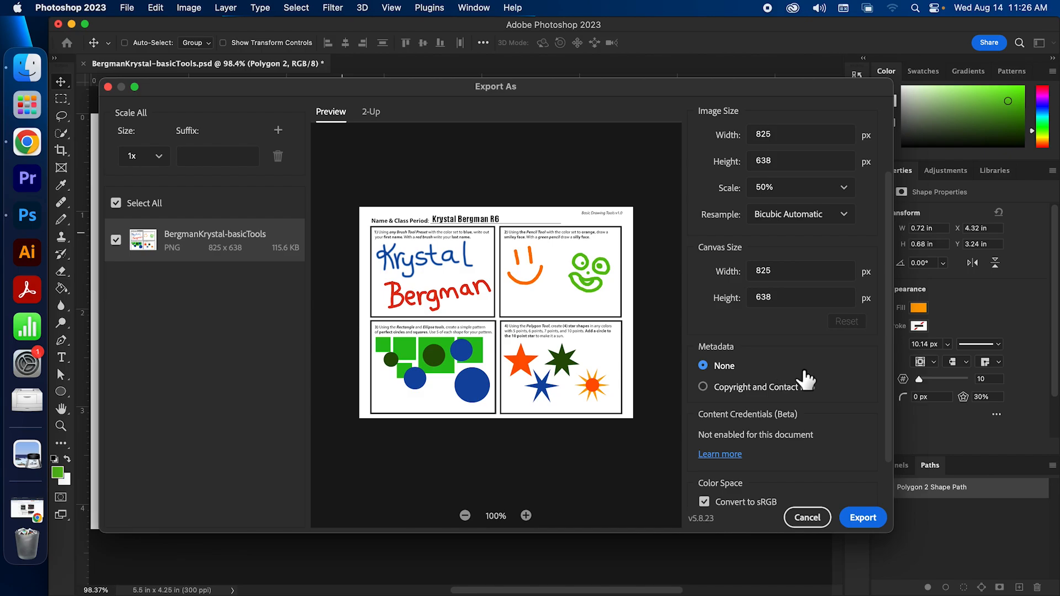
{"action": "left_click", "coordinate": [849, 193]}
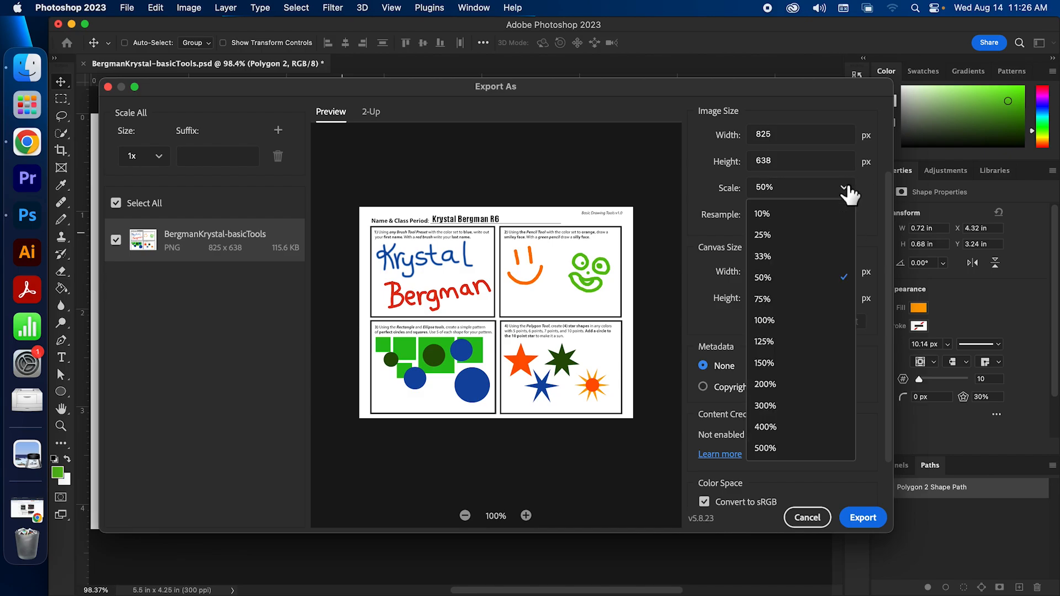
{"action": "left_click", "coordinate": [834, 280]}
{"action": "left_click", "coordinate": [806, 520]}
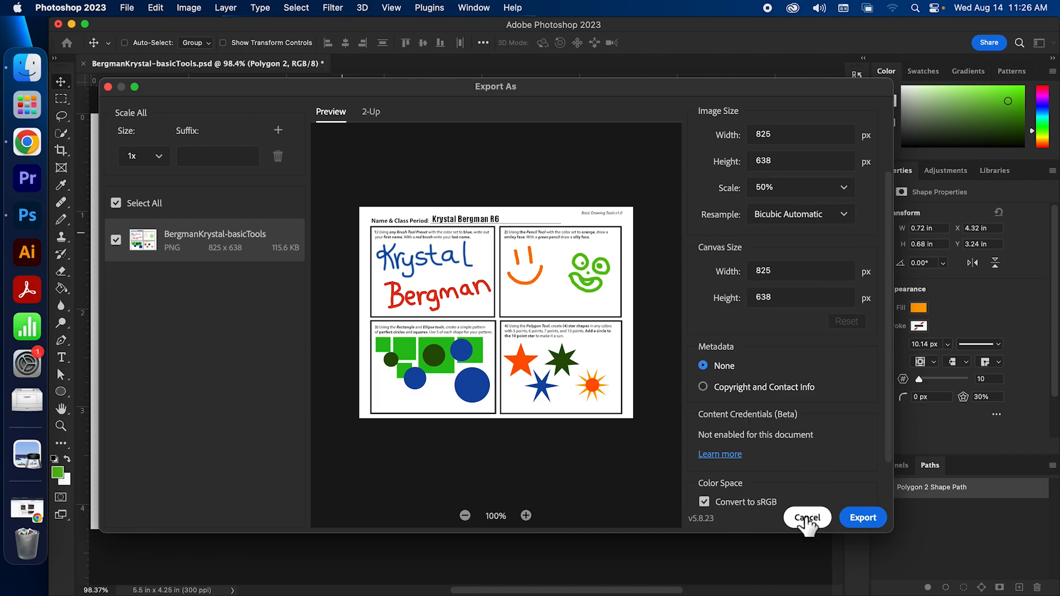